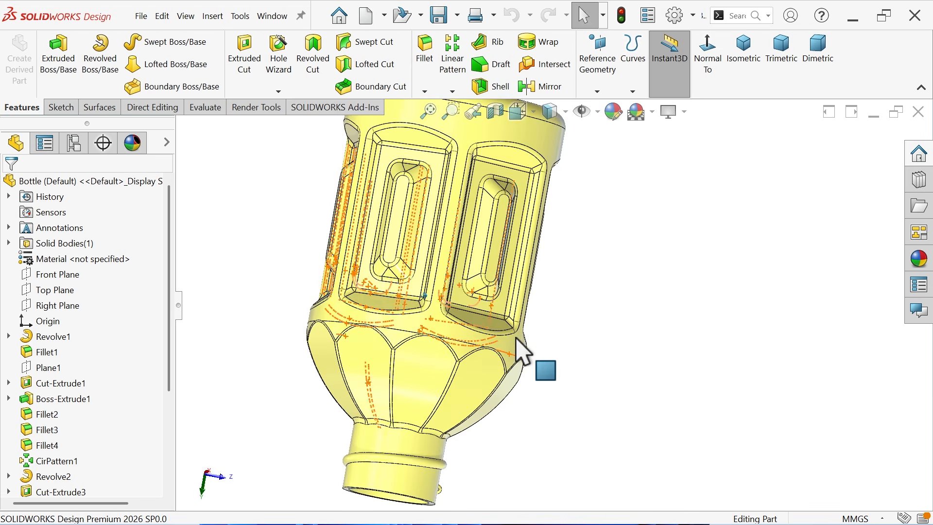
# - Inspect the finished bottle's interior in a section view at the Front Plane and restore the full model display
pyautogui.click(792, 68)
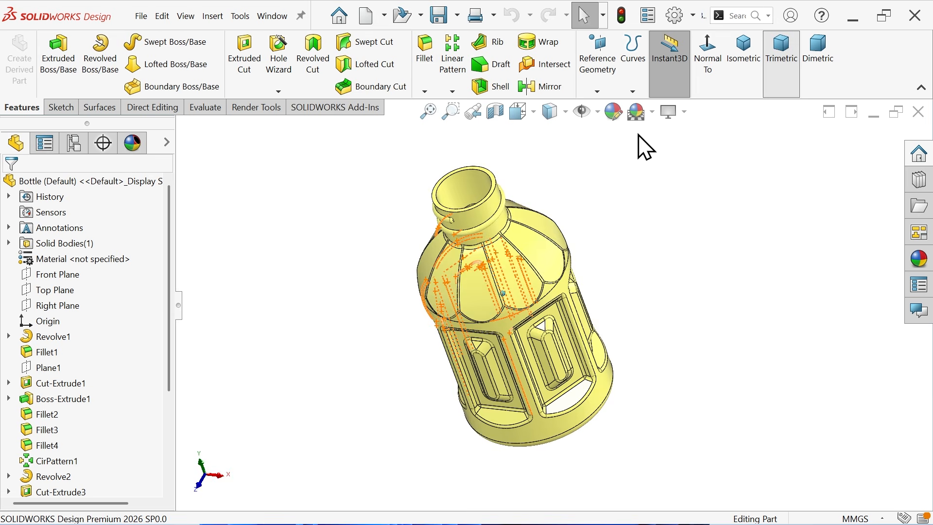
pyautogui.click(495, 113)
pyautogui.scroll(-3, 589, 284)
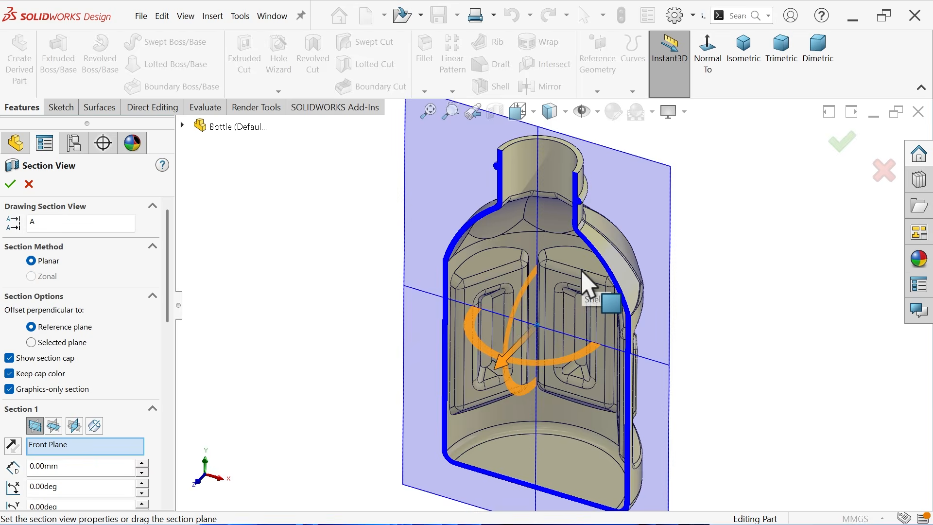
pyautogui.click(11, 184)
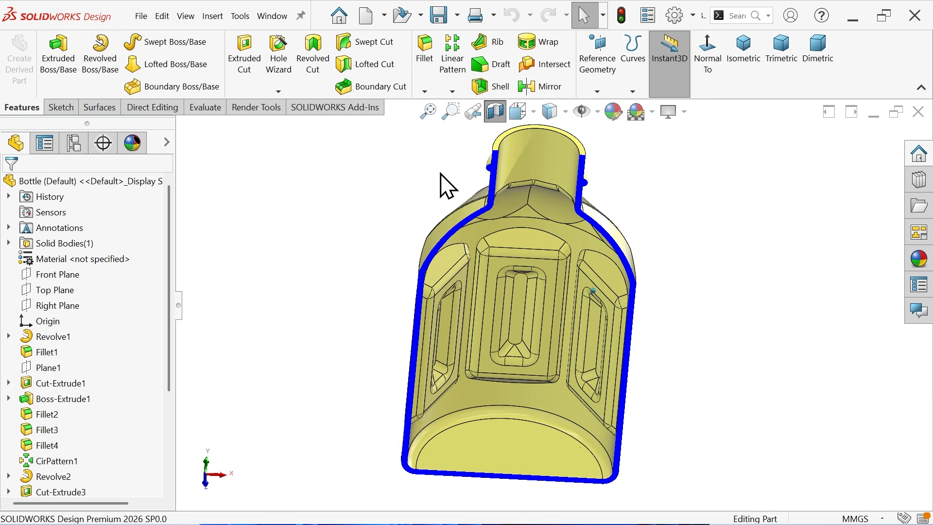
pyautogui.click(497, 114)
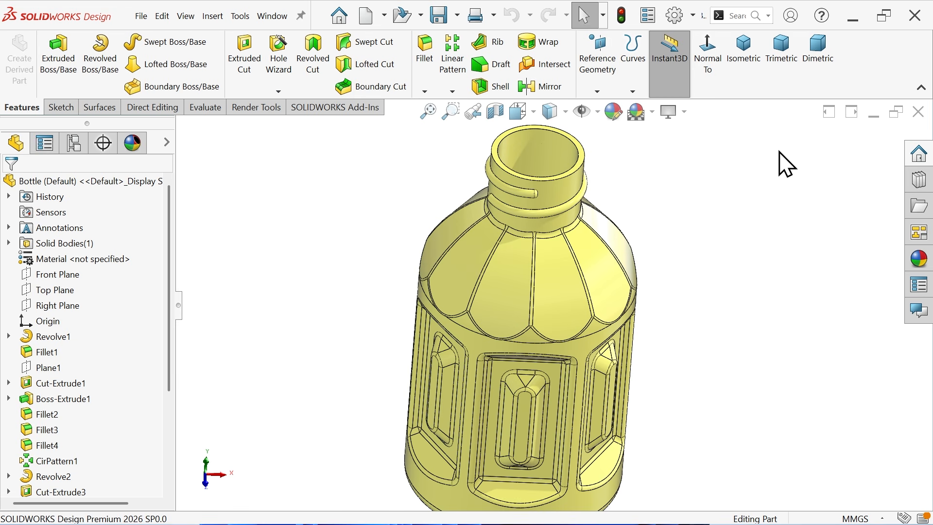
# - Close the bottle part and examine the dimensions and notes in the Plastic Bottle Modeling in SolidWorks.png drawing in the image viewer
pyautogui.click(918, 112)
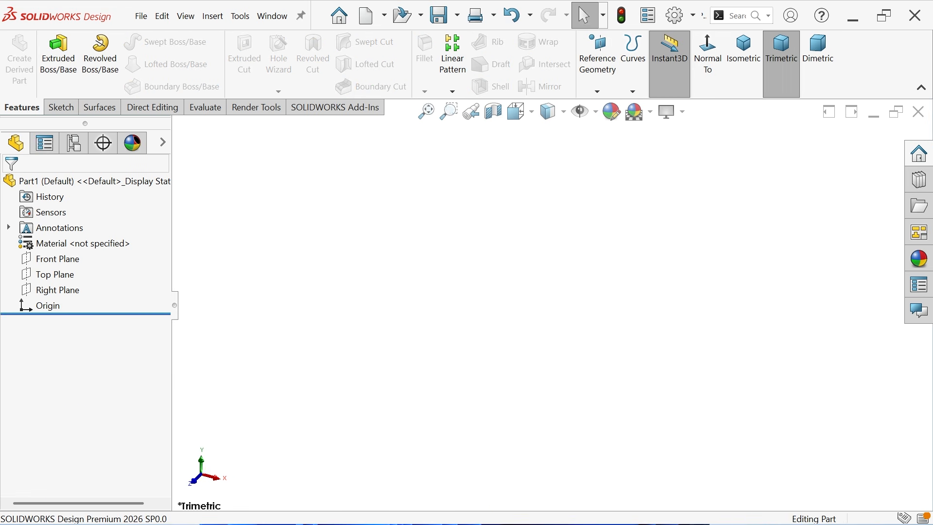
pyautogui.click(476, 507)
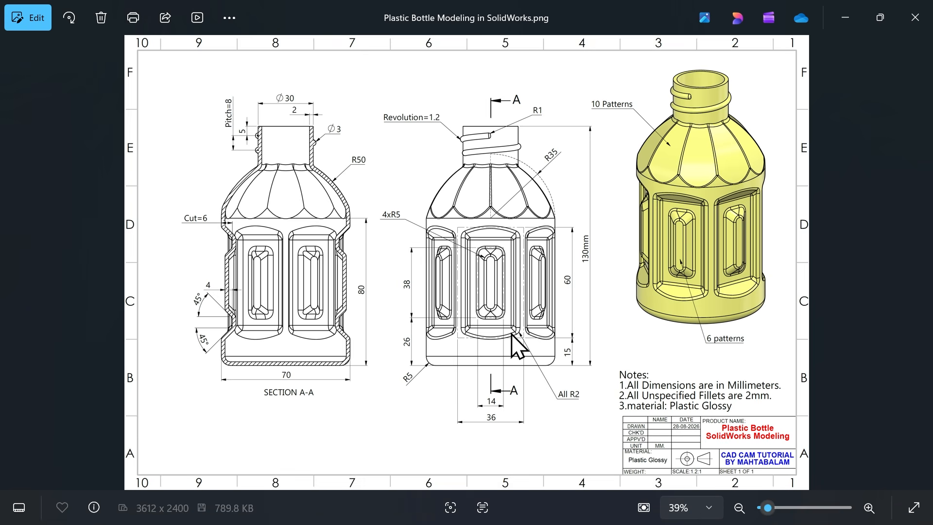
pyautogui.scroll(1, 403, 223)
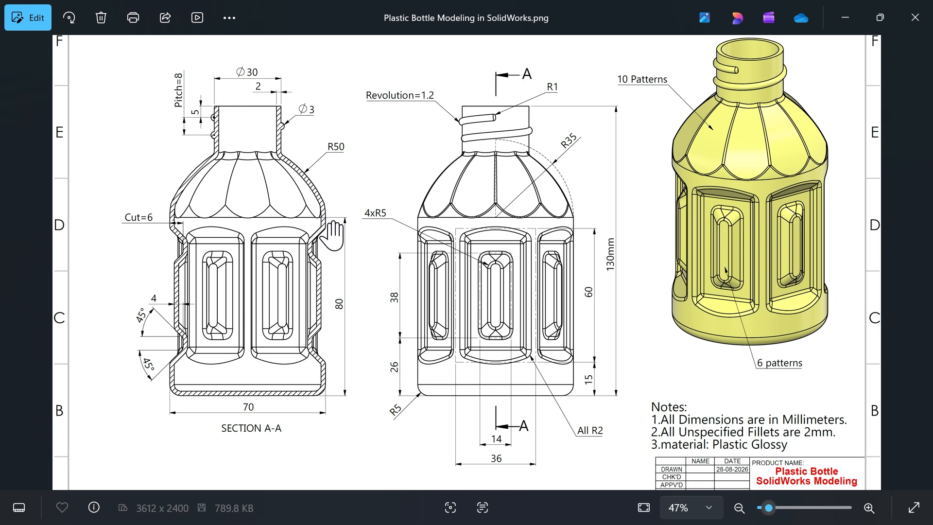
pyautogui.scroll(2, 513, 219)
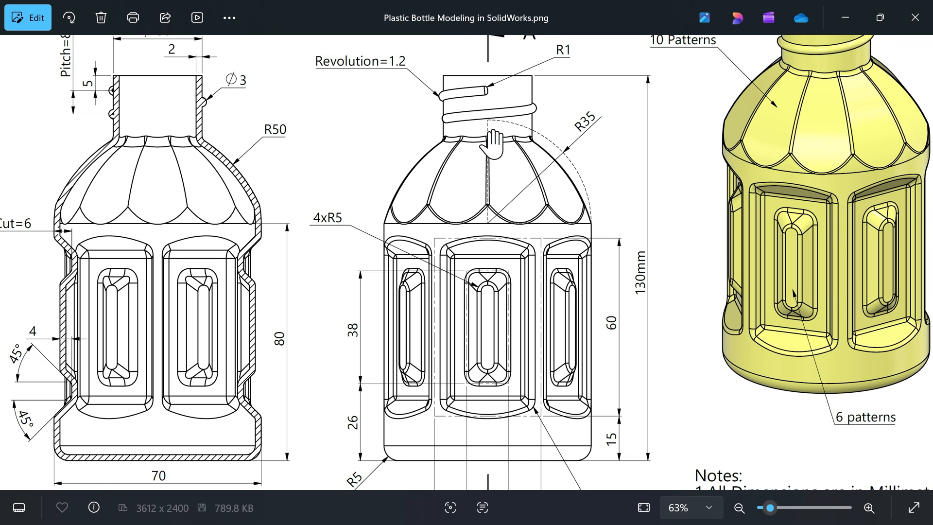
pyautogui.scroll(-3, 563, 165)
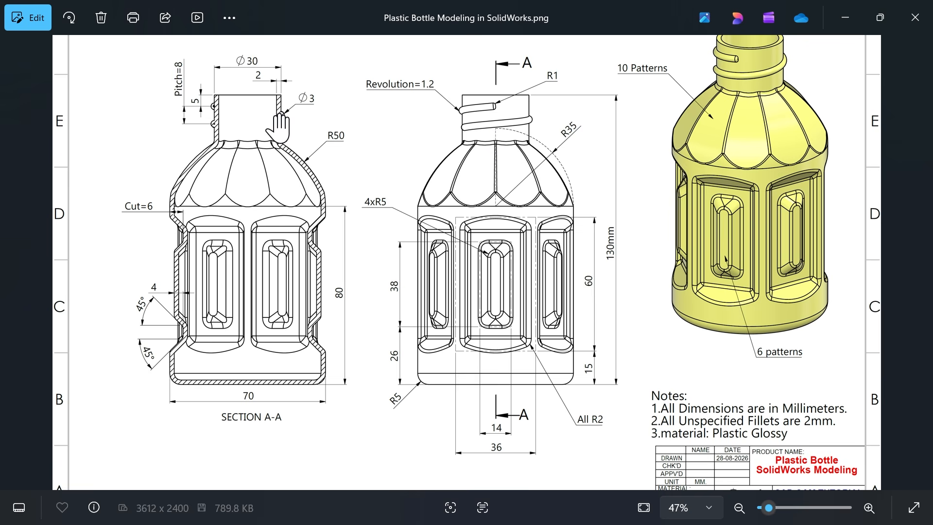
pyautogui.scroll(2, 277, 127)
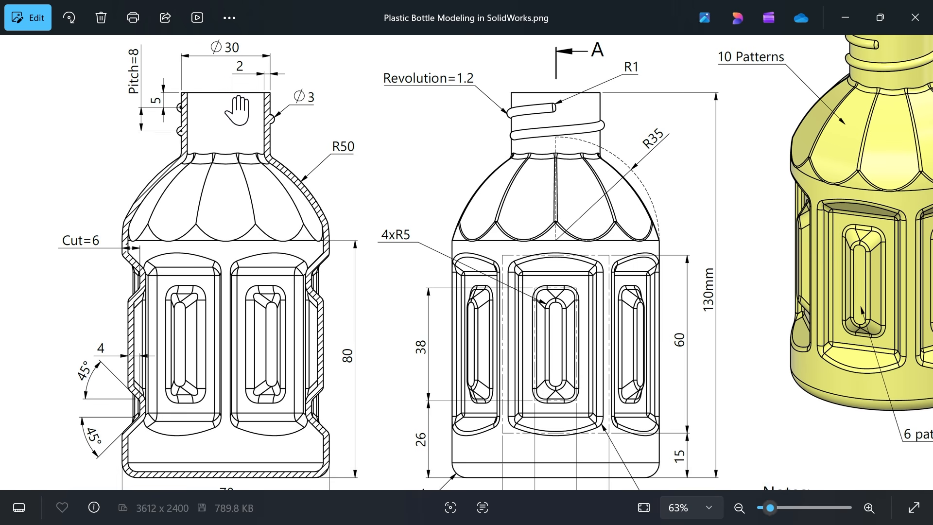
pyautogui.moveTo(711, 320); pyautogui.dragTo(665, 251)
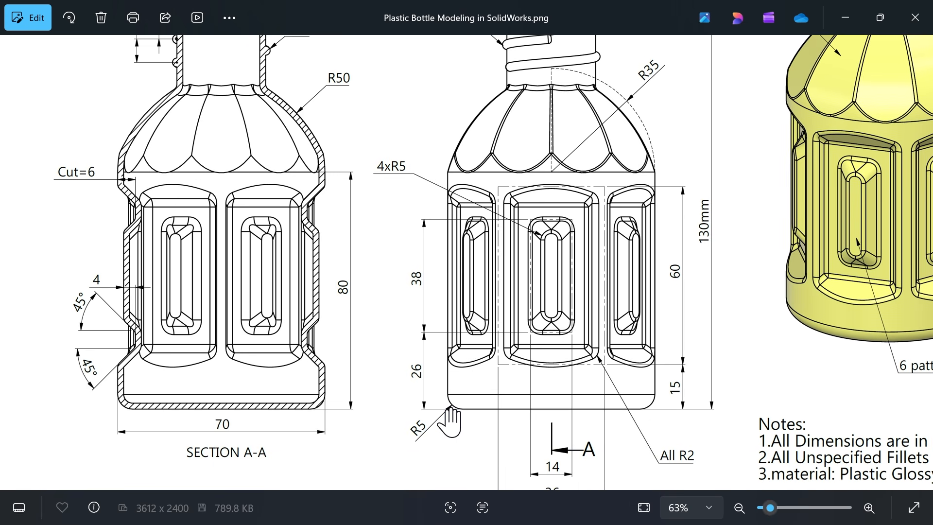
pyautogui.scroll(-3, 446, 418)
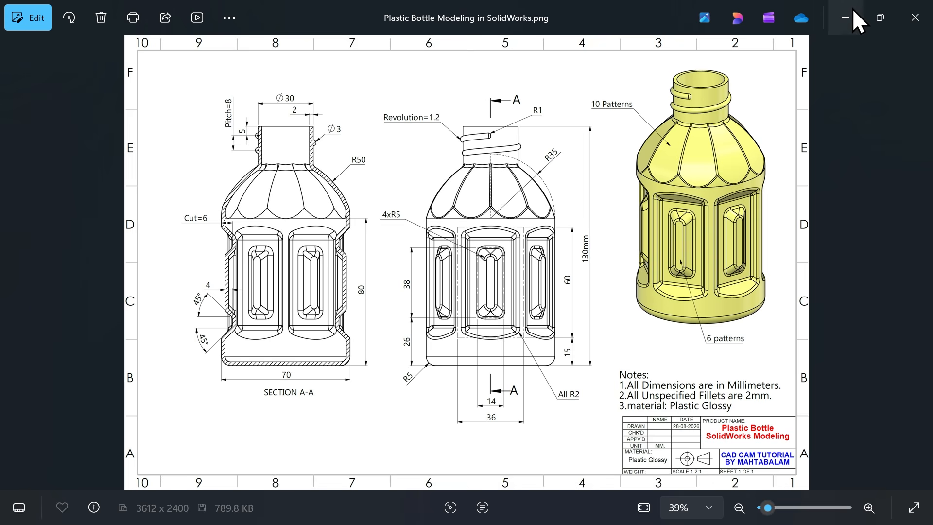
pyautogui.click(847, 16)
# - On the Front Plane, sketch a vertical line about 96 mm long down to the origin and a horizontal base line about 31 mm long
pyautogui.click(68, 259)
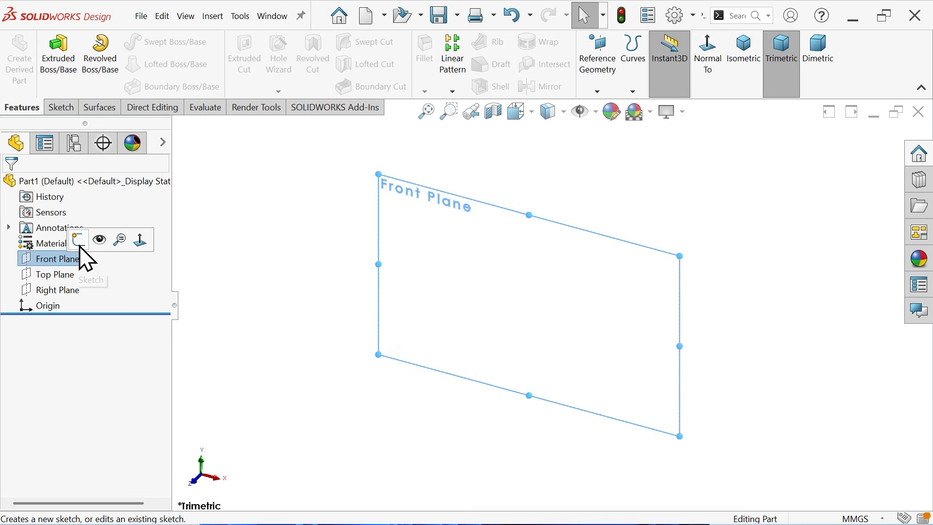
pyautogui.click(79, 245)
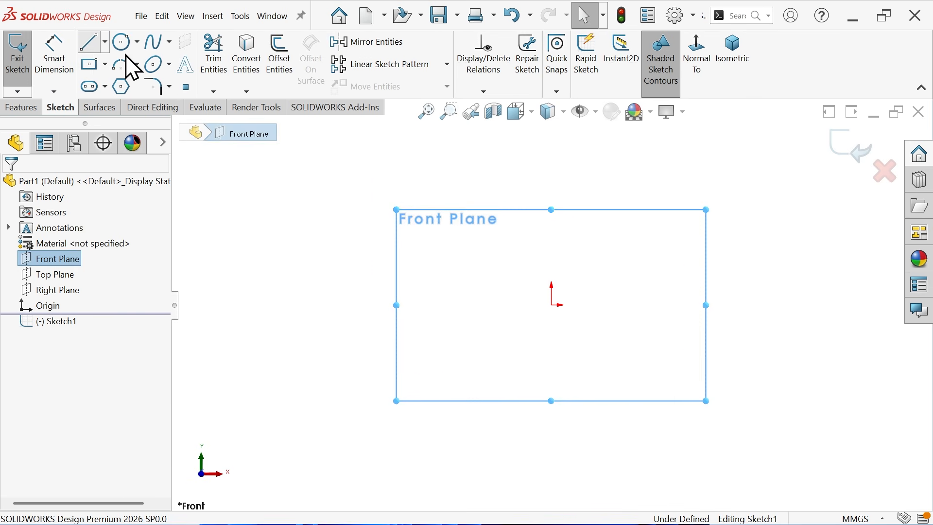
pyautogui.click(552, 140)
pyautogui.scroll(-1, 554, 312)
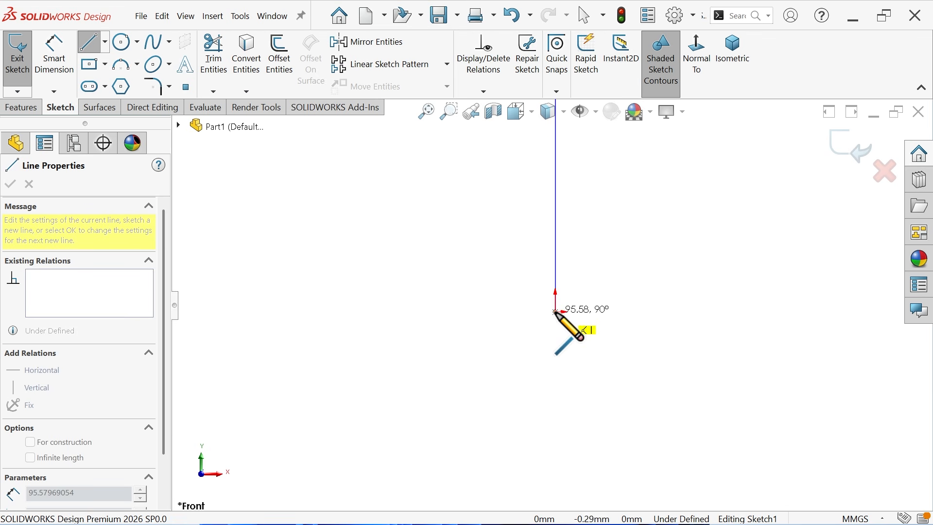
pyautogui.click(555, 312)
pyautogui.click(634, 312)
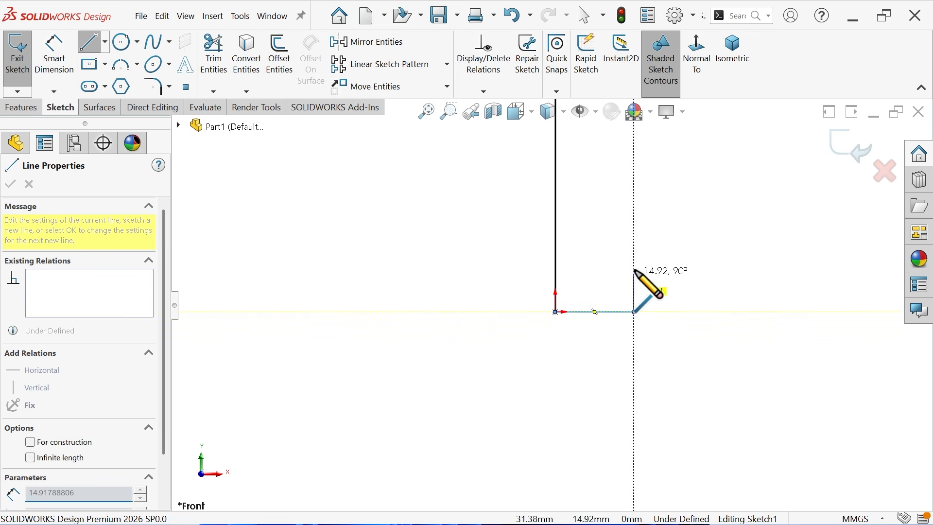
# - Sketch a vertical side line about 59 mm high and a tangent arc to the axis line, closing the profile at the arc's end
pyautogui.click(634, 172)
pyautogui.scroll(-3, 632, 175)
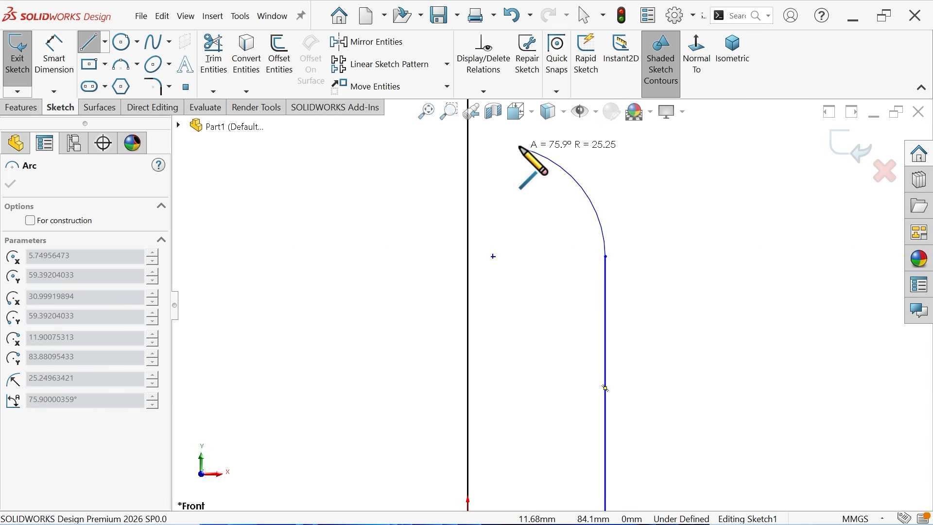
pyautogui.click(467, 133)
pyautogui.rightClick(498, 157)
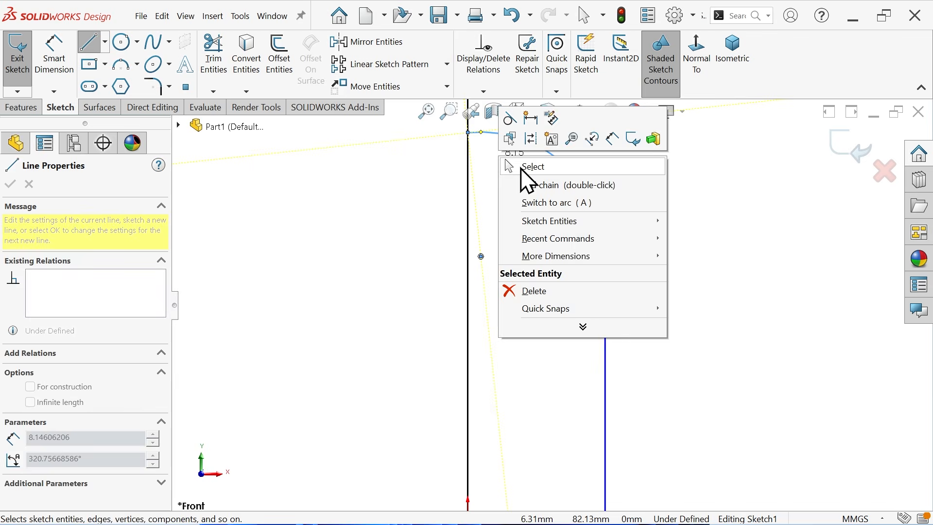
pyautogui.click(520, 168)
pyautogui.moveTo(500, 197); pyautogui.dragTo(496, 225)
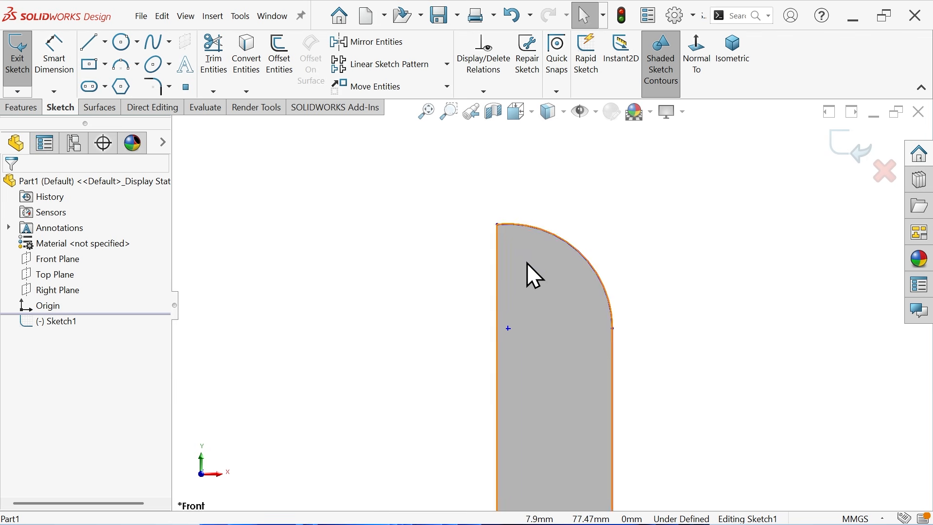
# - Make the arc's center point coincident with the vertical axis line
pyautogui.scroll(2, 559, 374)
pyautogui.scroll(-5, 549, 372)
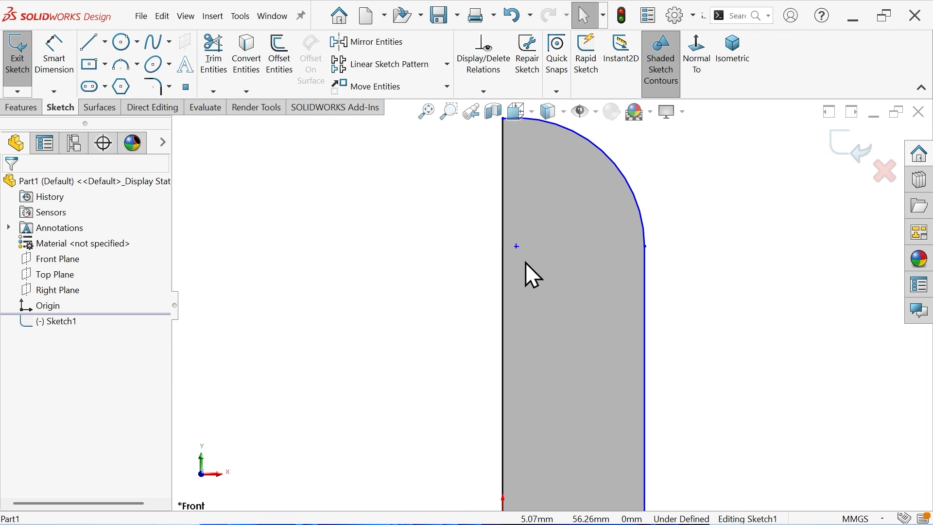
pyautogui.click(516, 246)
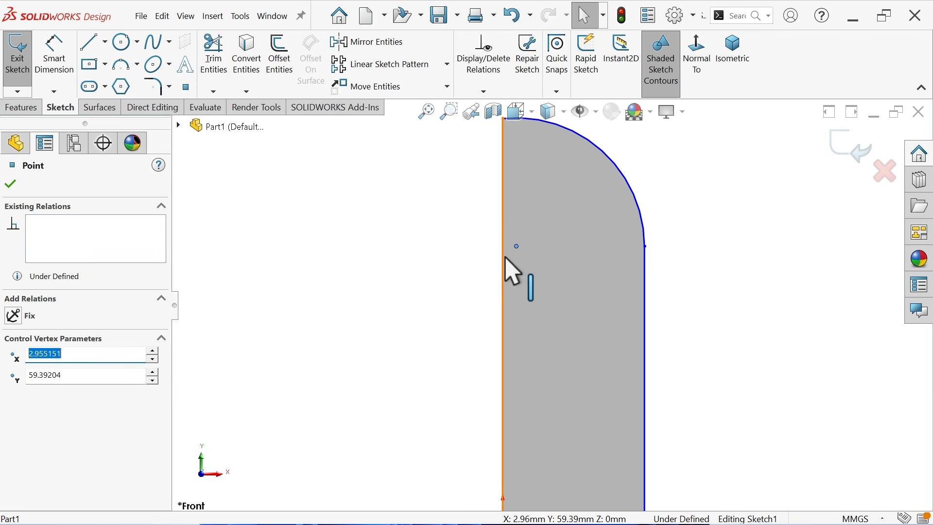
pyautogui.click(504, 259)
pyautogui.keyDown('ctrl'); pyautogui.click(516, 246); pyautogui.keyUp('ctrl')
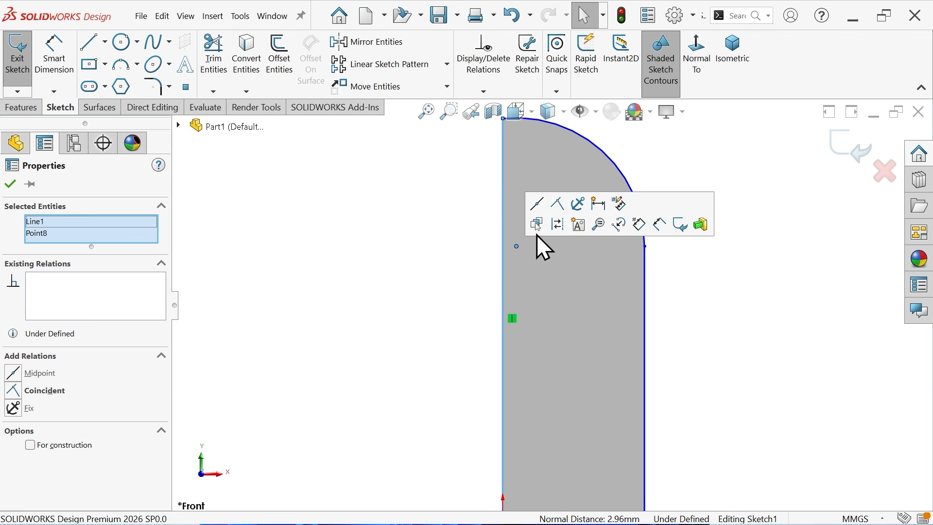
pyautogui.click(559, 204)
pyautogui.scroll(3, 547, 316)
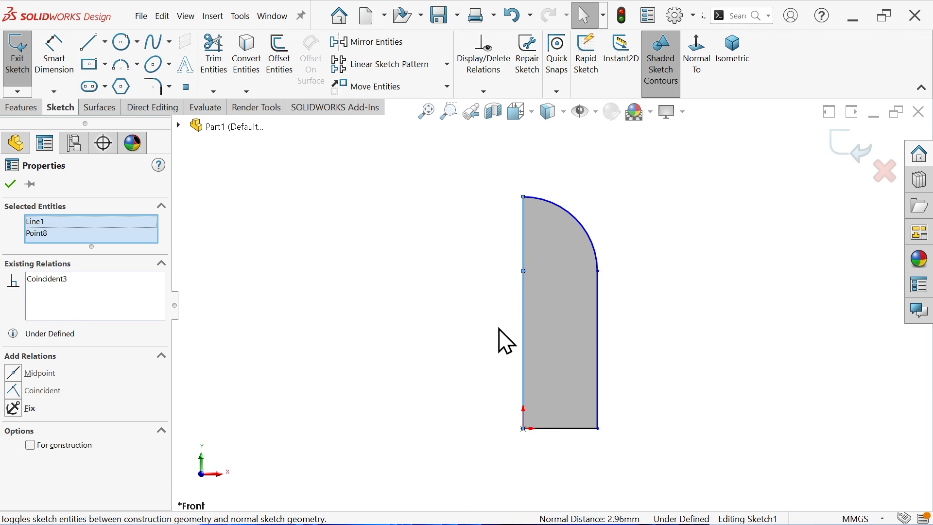
pyautogui.click(30, 444)
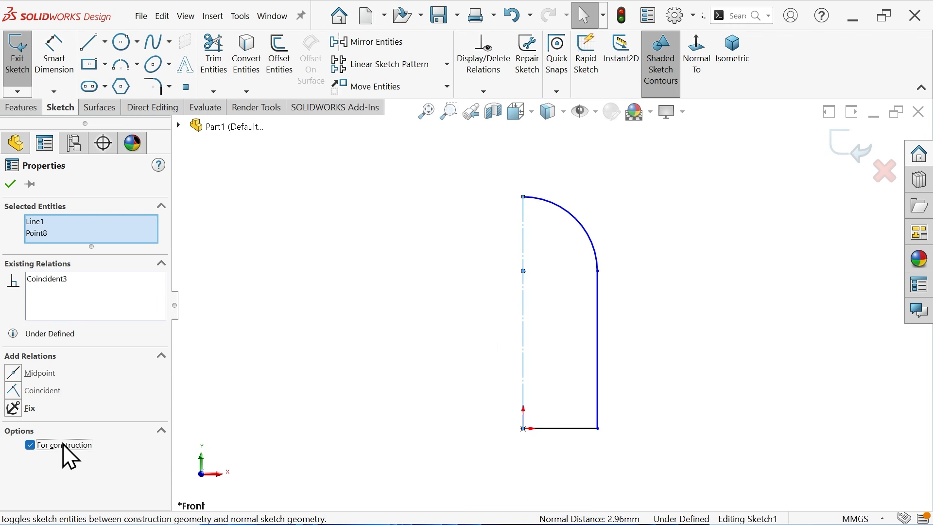
pyautogui.click(30, 444)
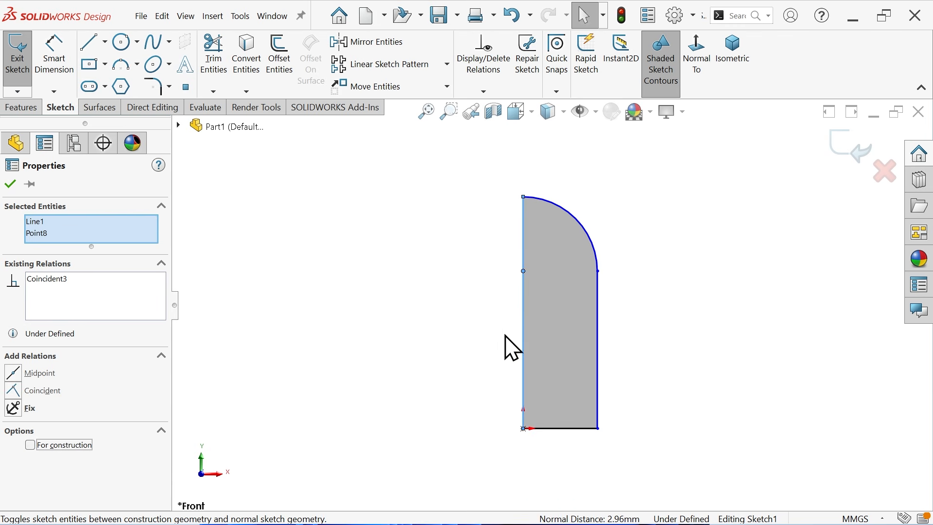
# - Dimension the horizontal base line of the profile as 70/2 mm
pyautogui.click(53, 61)
pyautogui.scroll(-2, 541, 371)
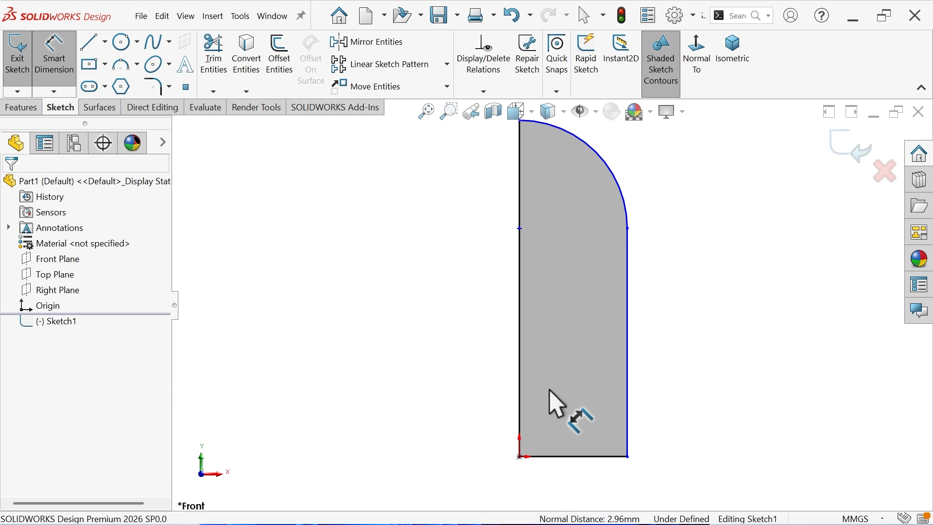
pyautogui.click(561, 405)
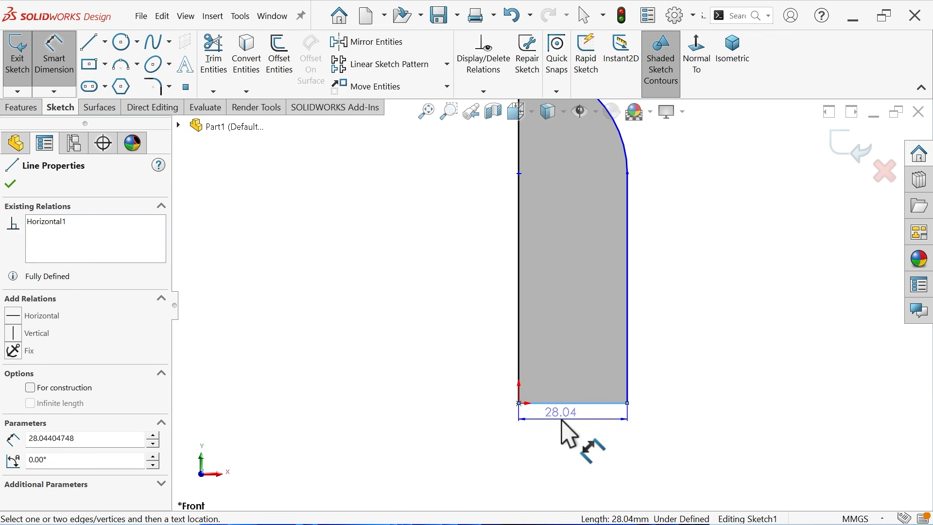
pyautogui.click(559, 440)
pyautogui.write('70/')
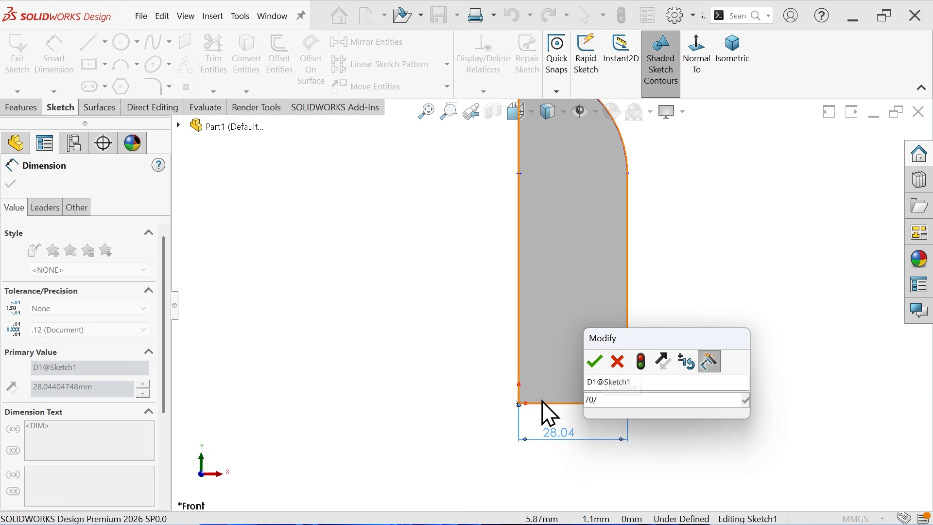
pyautogui.write('2')
pyautogui.press('Return')
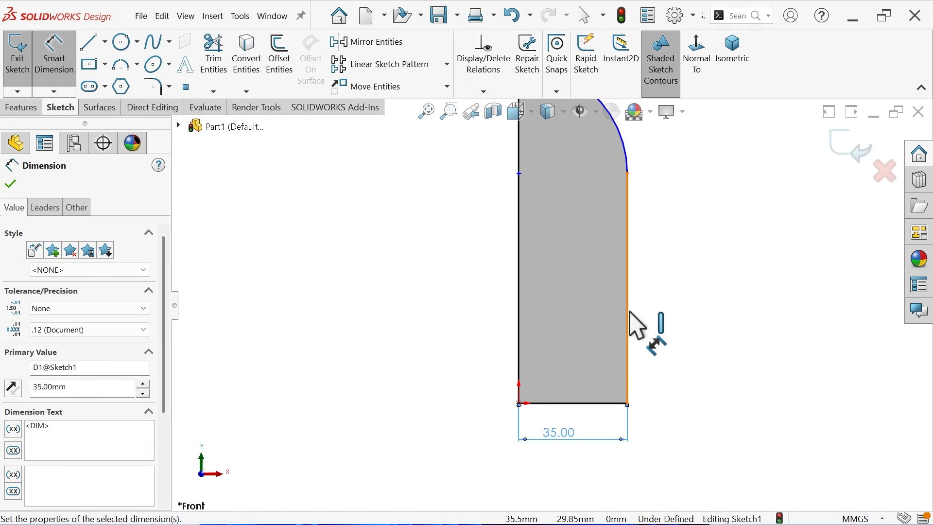
# - Dimension the vertical side line to 80 mm and add the arc's radius as a driven dimension
pyautogui.click(629, 313)
pyautogui.click(663, 307)
pyautogui.press('Return')
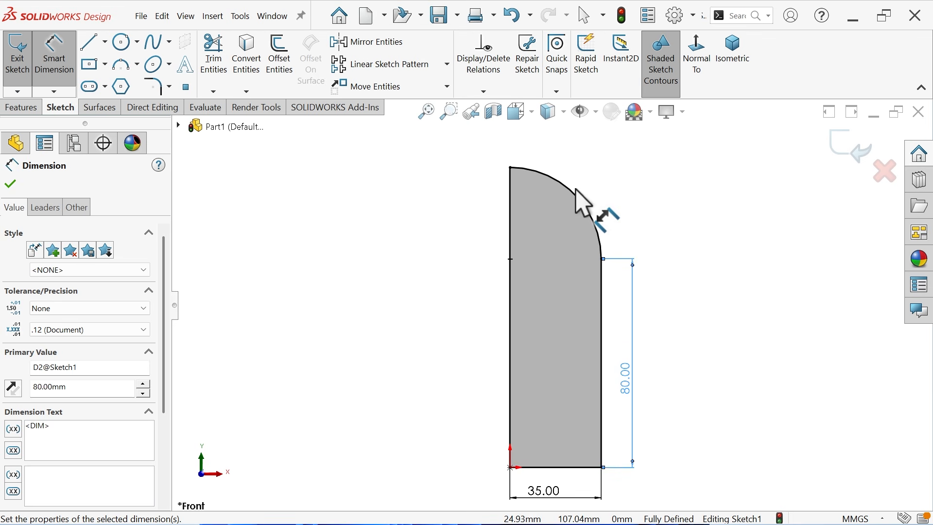
pyautogui.click(585, 199)
pyautogui.click(602, 184)
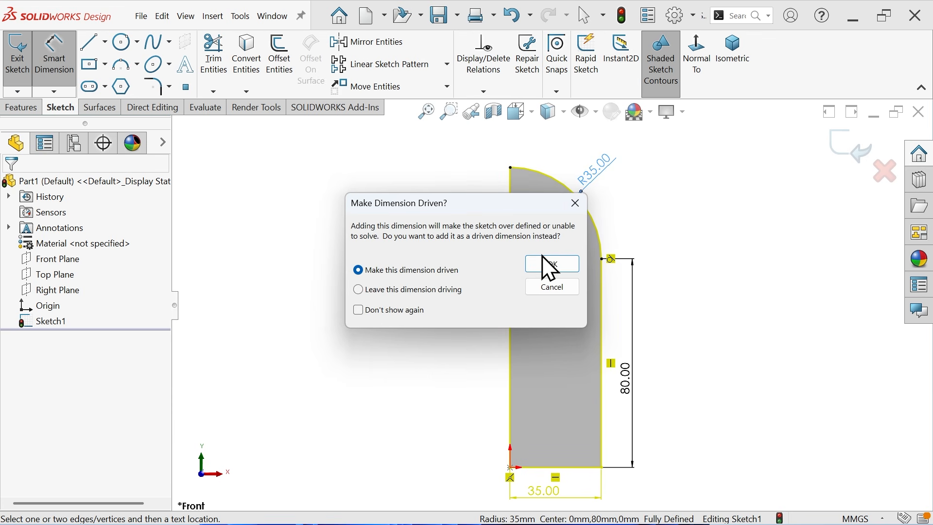
pyautogui.click(552, 264)
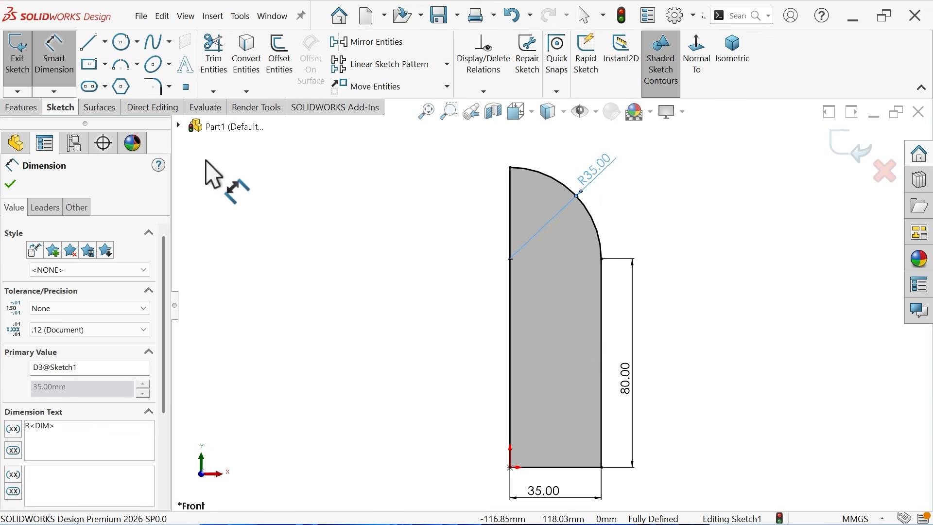
# - Revolve the bottle half-profile 360 degrees about its vertical axis line to create the solid body
pyautogui.click(22, 109)
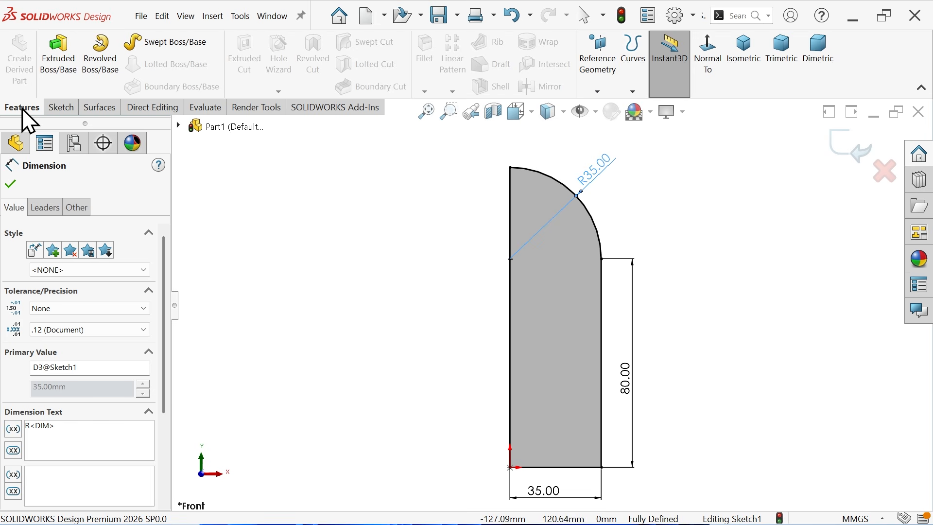
pyautogui.click(101, 50)
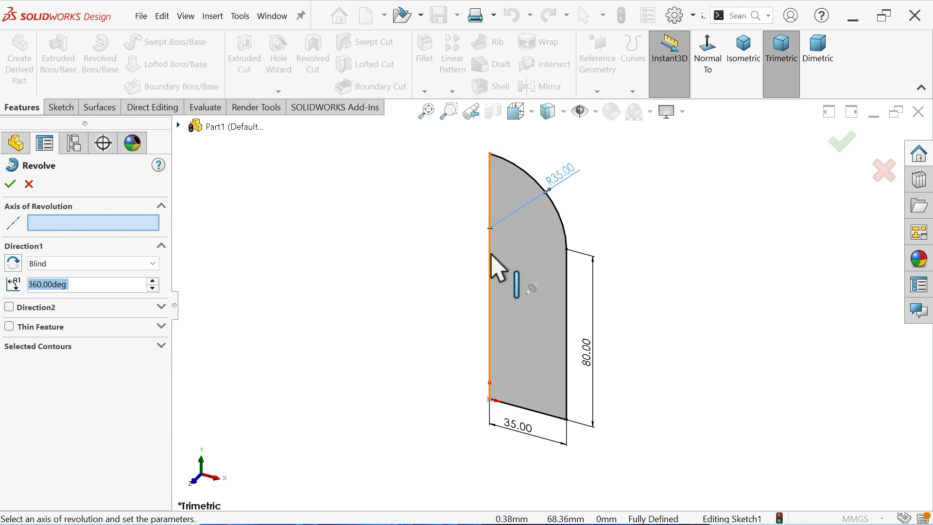
pyautogui.click(489, 247)
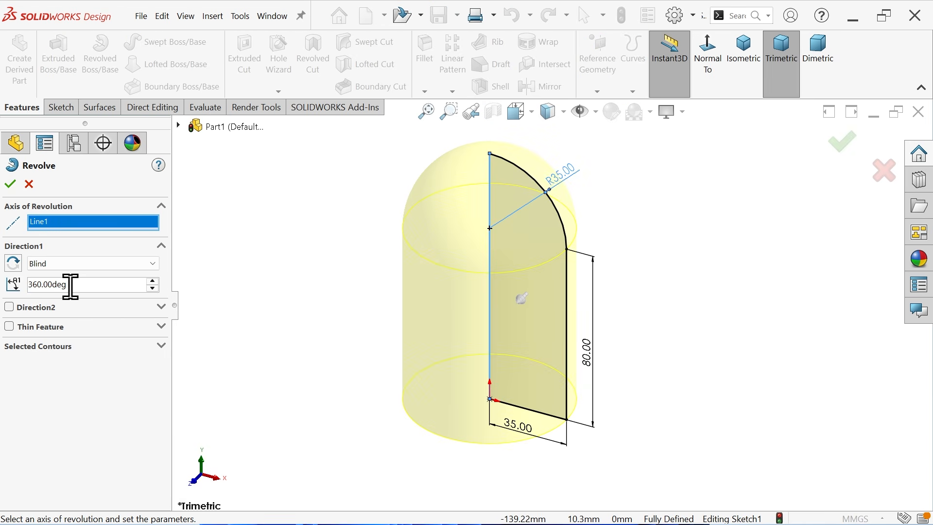
pyautogui.moveTo(71, 285); pyautogui.dragTo(13, 284)
pyautogui.click(12, 185)
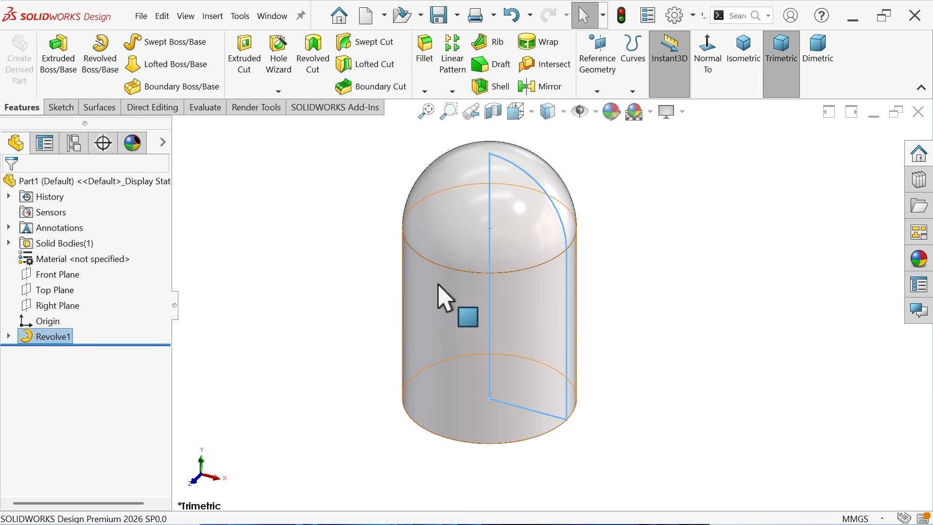
# - Fillet the circular bottom edge of the revolved body with a symmetric 5 mm radius
pyautogui.moveTo(410, 391); pyautogui.dragTo(412, 297, button='middle')
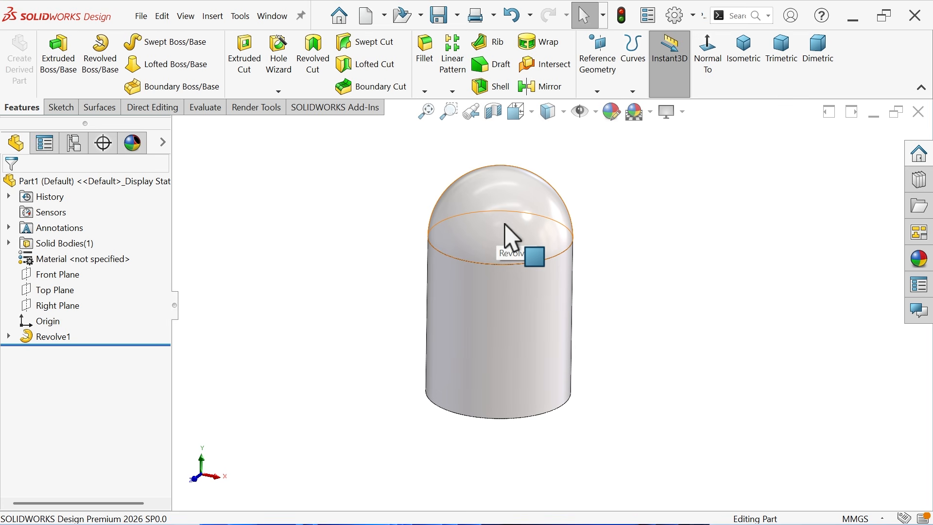
pyautogui.scroll(-1, 505, 233)
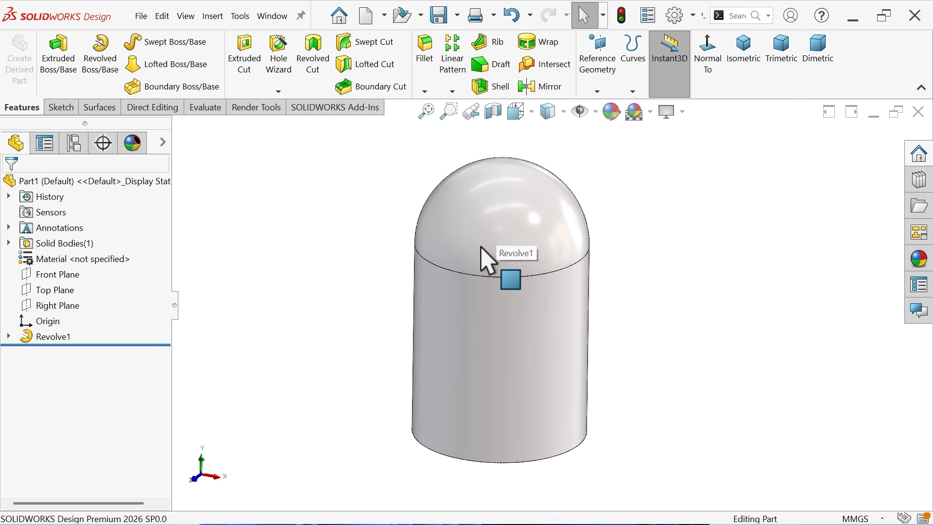
pyautogui.click(418, 440)
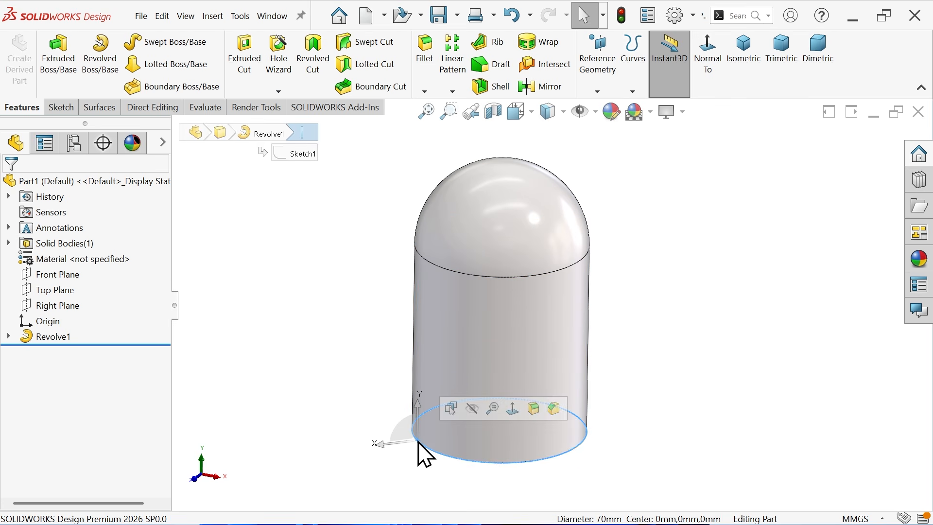
pyautogui.click(535, 409)
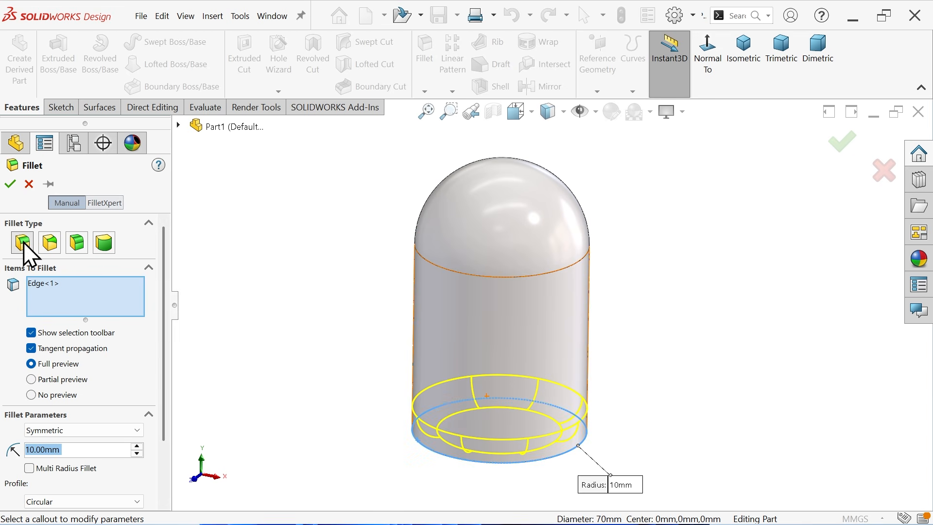
pyautogui.click(64, 433)
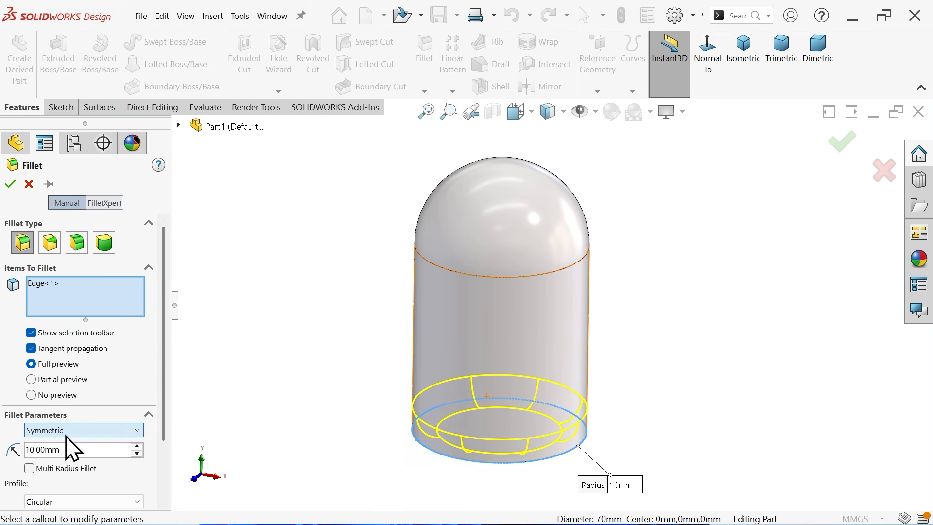
pyautogui.moveTo(70, 447); pyautogui.dragTo(49, 446)
pyautogui.write('5')
pyautogui.press('Return')
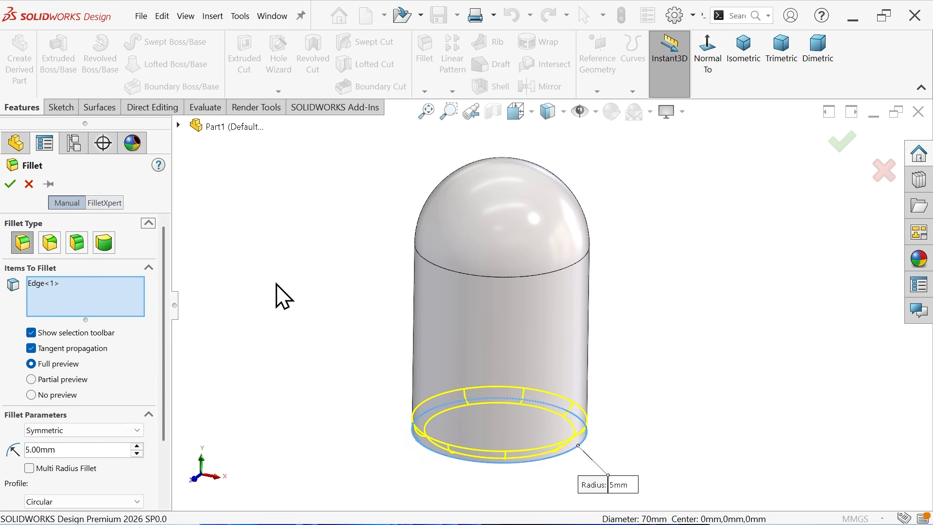
pyautogui.click(10, 185)
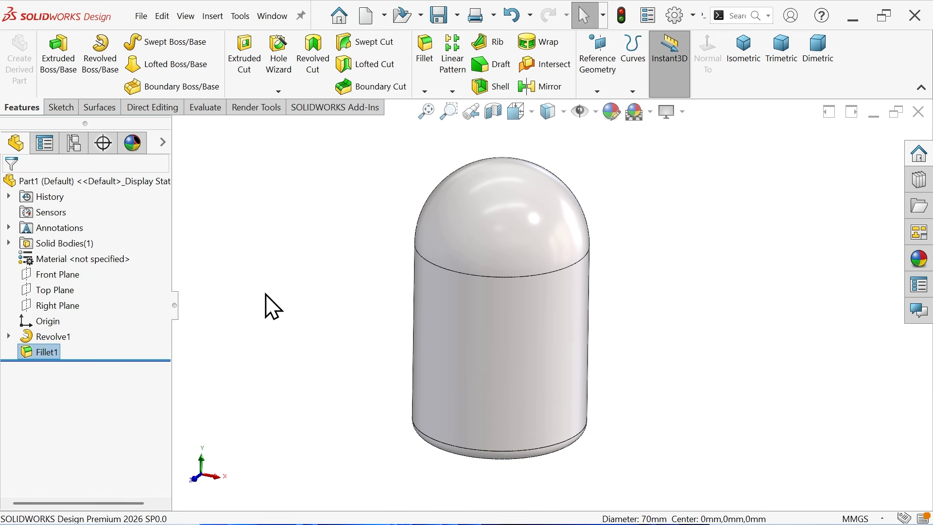
pyautogui.moveTo(270, 306)
pyautogui.mouseDown(button='middle')
pyautogui.moveTo(269, 203)
pyautogui.moveTo(283, 298)
pyautogui.mouseUp(button='middle')
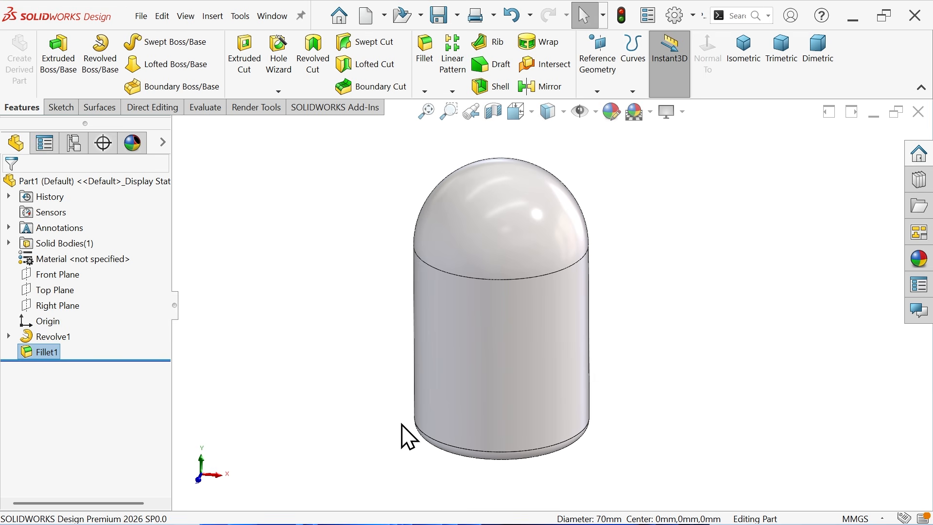
# - Switch to the bottle drawing in Photos and examine section A-A for the side recess depths and slope angles
pyautogui.click(474, 506)
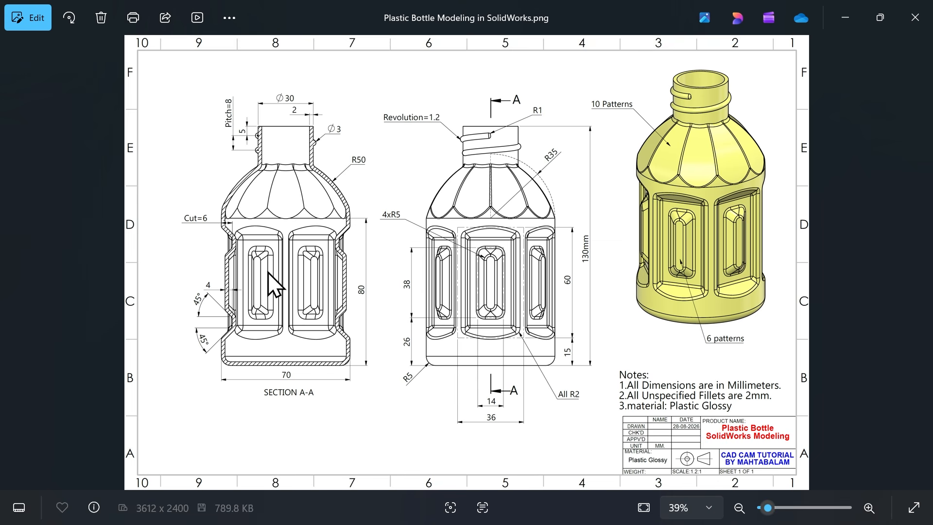
pyautogui.scroll(1, 272, 281)
pyautogui.scroll(1, 496, 277)
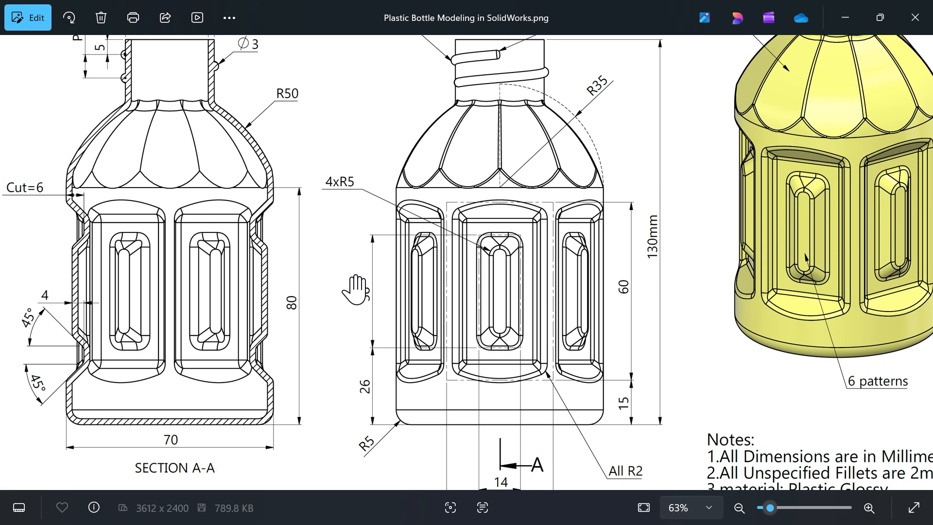
pyautogui.moveTo(322, 289)
pyautogui.mouseDown()
pyautogui.moveTo(455, 290)
pyautogui.moveTo(457, 282)
pyautogui.mouseUp()
pyautogui.scroll(1, 205, 316)
pyautogui.moveTo(219, 305); pyautogui.dragTo(345, 231)
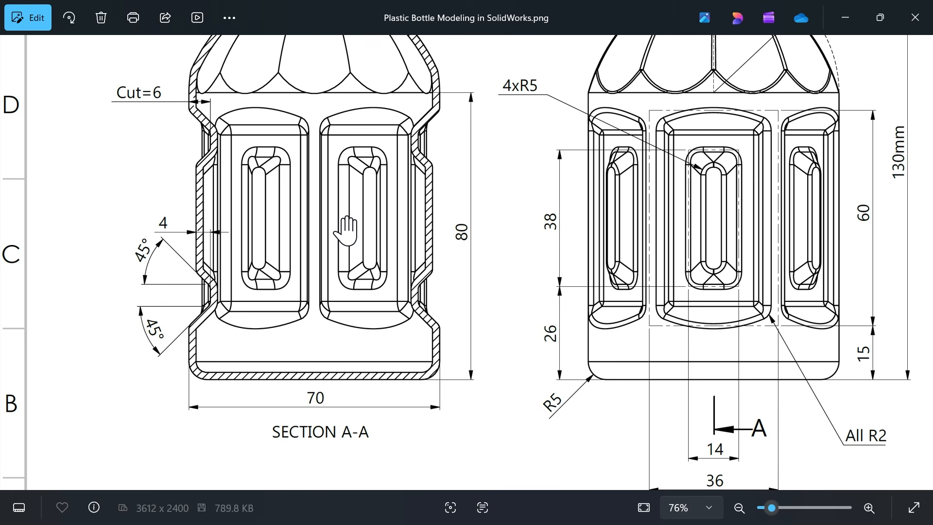
pyautogui.scroll(2, 240, 274)
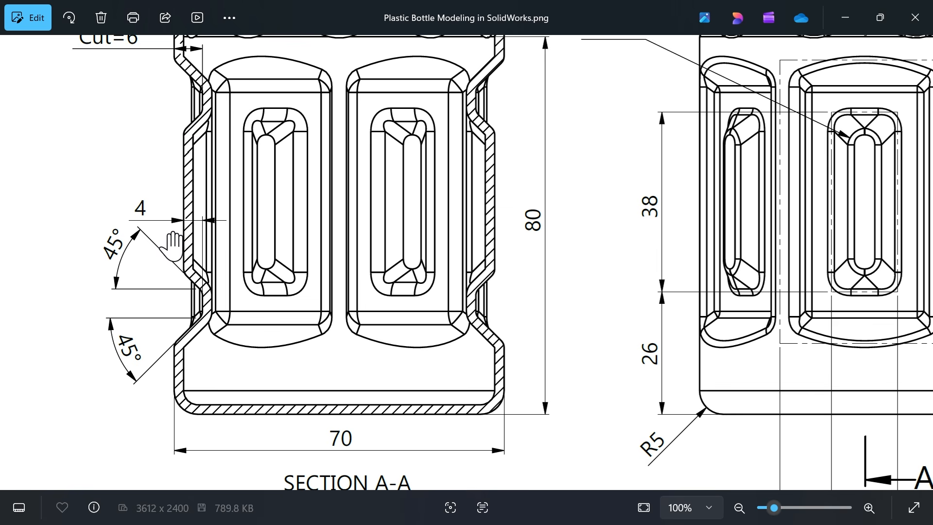
pyautogui.moveTo(223, 127); pyautogui.dragTo(242, 260)
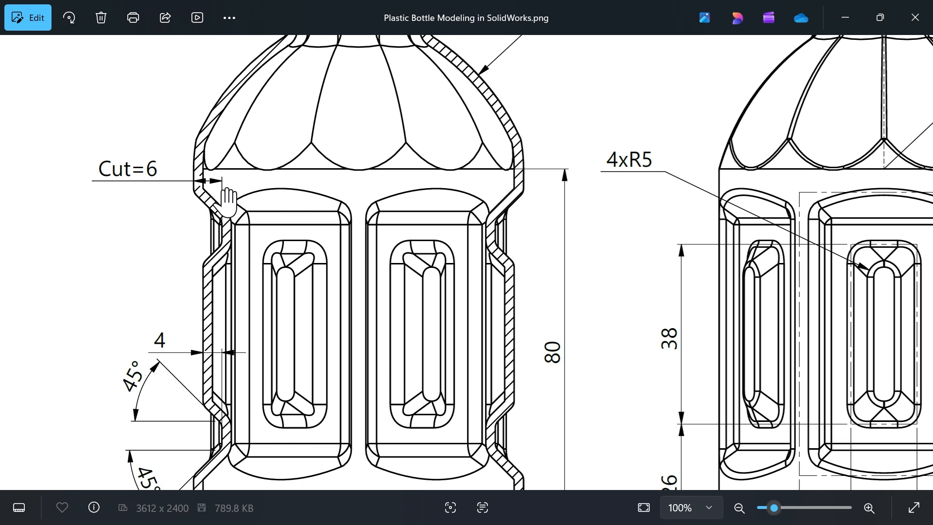
pyautogui.moveTo(221, 246)
pyautogui.mouseDown()
pyautogui.moveTo(241, 266)
pyautogui.moveTo(265, 204)
pyautogui.mouseUp()
pyautogui.moveTo(239, 371); pyautogui.dragTo(235, 348)
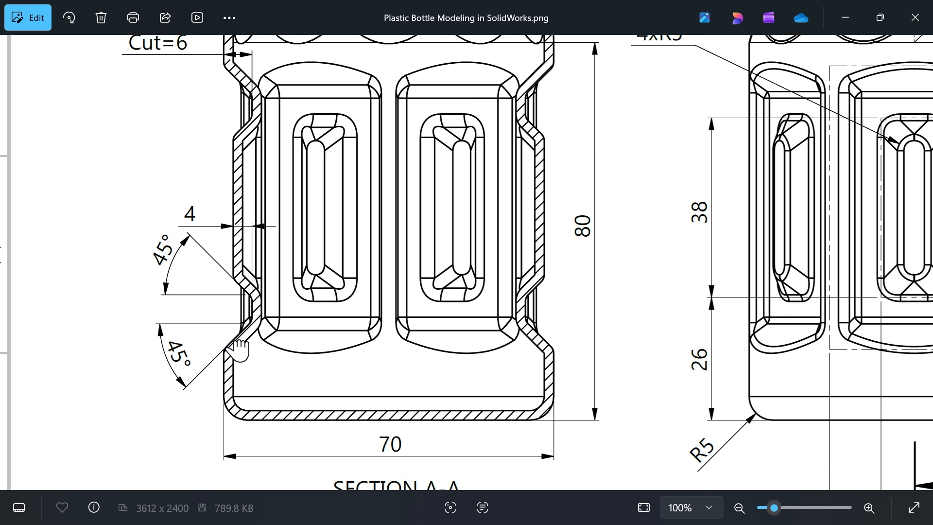
pyautogui.scroll(3, 225, 343)
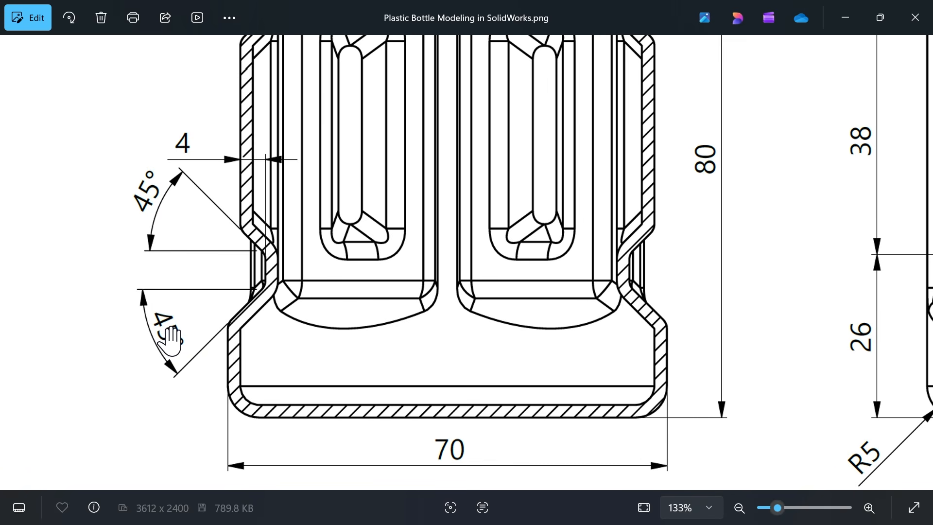
pyautogui.scroll(-4, 171, 338)
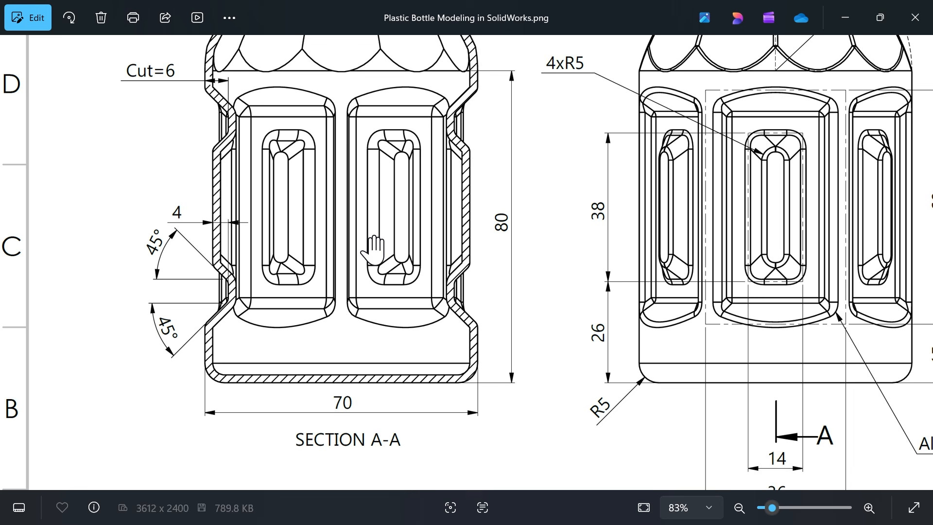
# - Examine the drawing's front view and section for the outer and inner panel sizes and heights, then return to SOLIDWORKS
pyautogui.moveTo(524, 238)
pyautogui.mouseDown()
pyautogui.moveTo(406, 235)
pyautogui.moveTo(410, 223)
pyautogui.mouseUp()
pyautogui.scroll(-2, 411, 223)
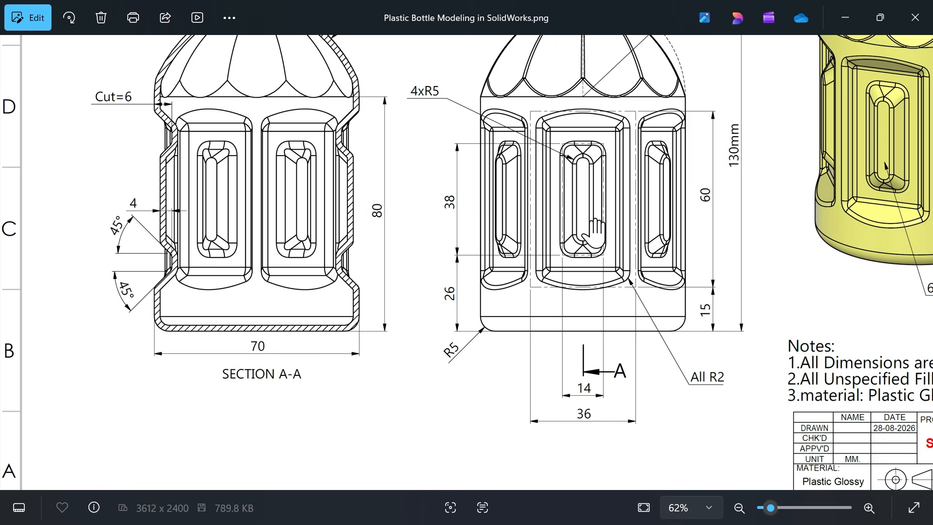
pyautogui.scroll(1, 651, 216)
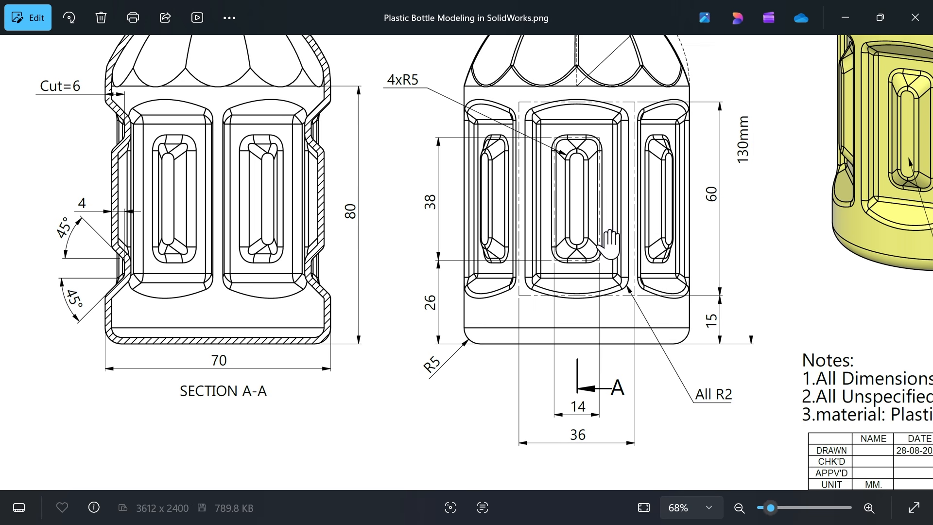
pyautogui.scroll(1, 583, 276)
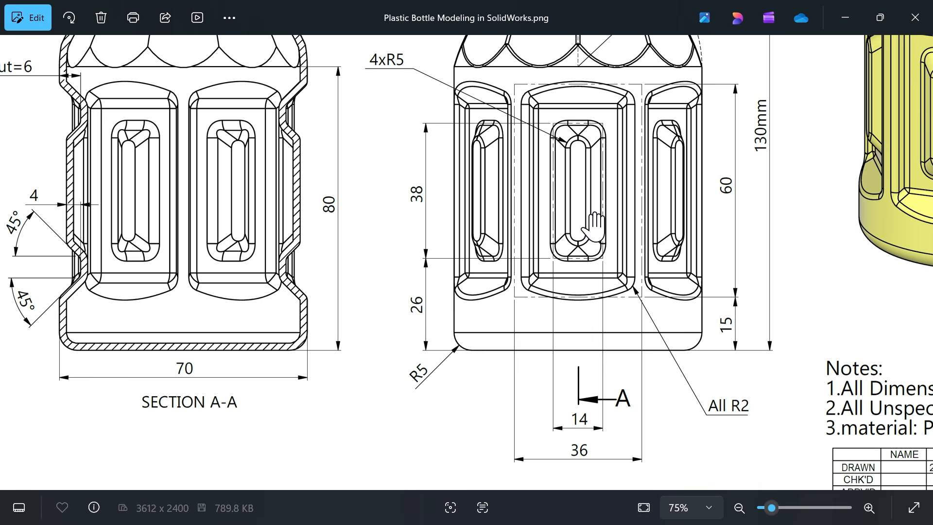
pyautogui.moveTo(377, 209); pyautogui.dragTo(462, 246)
pyautogui.scroll(2, 238, 256)
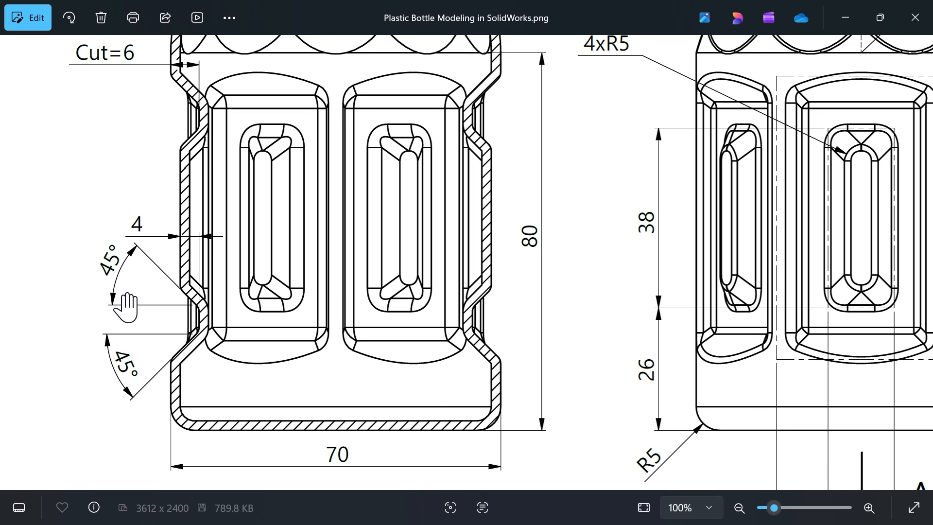
pyautogui.scroll(-2, 260, 260)
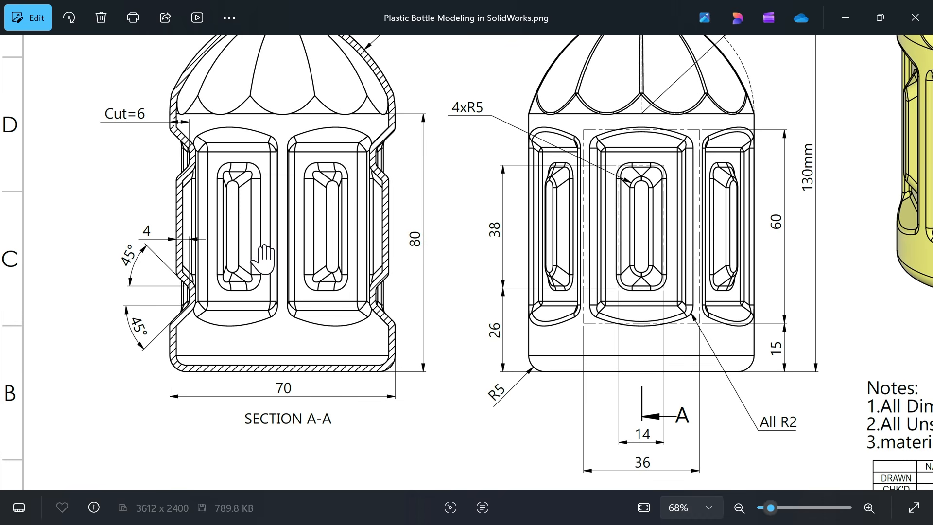
pyautogui.scroll(-3, 554, 224)
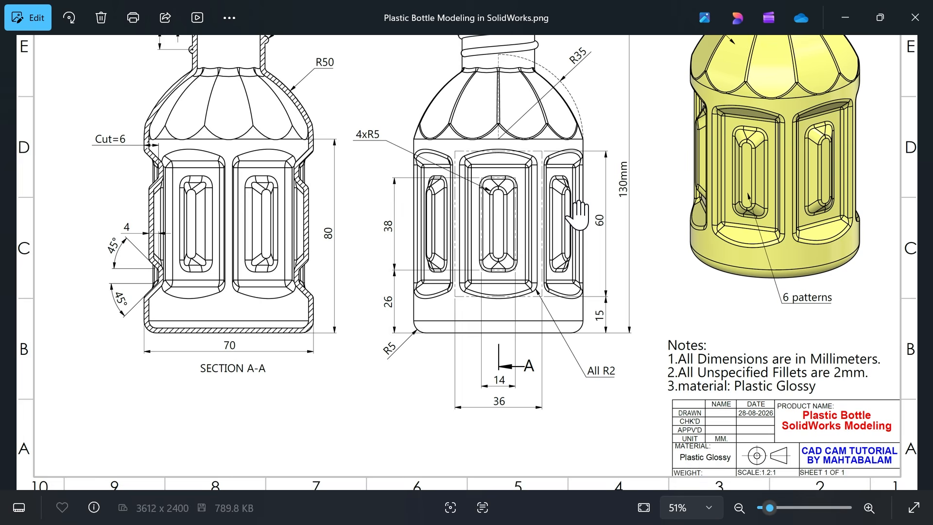
pyautogui.scroll(3, 506, 209)
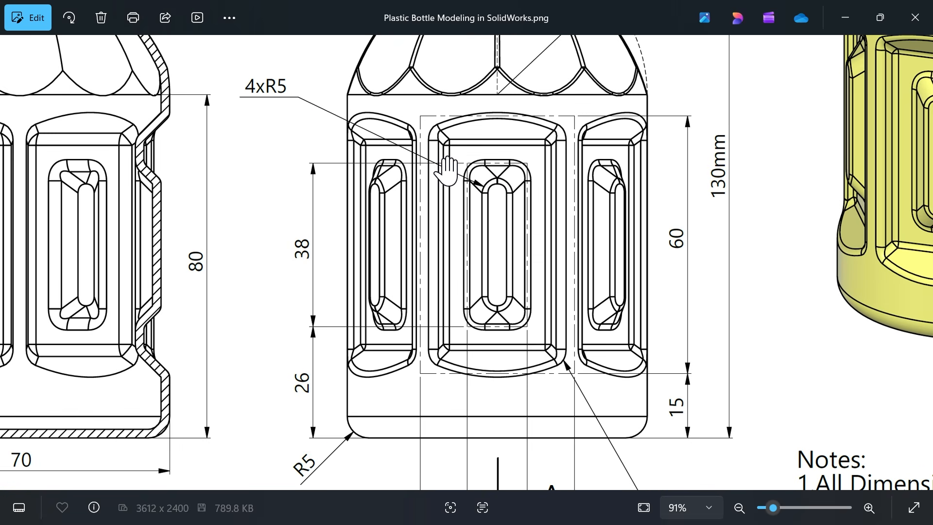
pyautogui.scroll(-4, 446, 171)
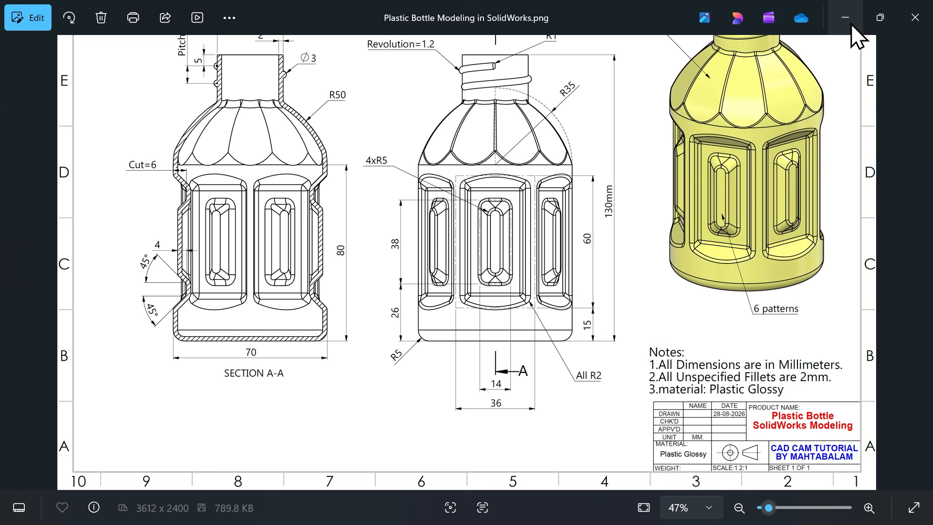
pyautogui.click(851, 26)
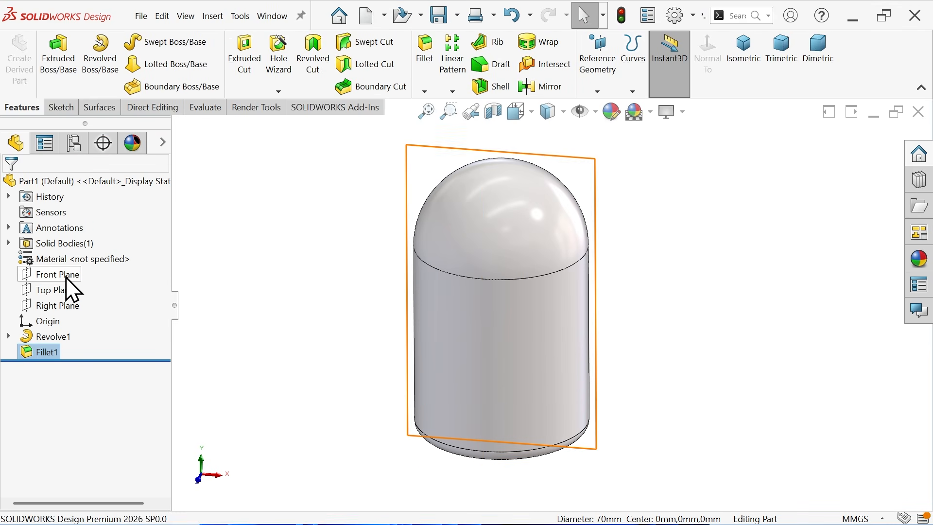
# - Start a sketch on the Front Plane and draw an upright center rectangle above the origin, within the bottle's cylindrical section
pyautogui.click(72, 275)
pyautogui.click(141, 258)
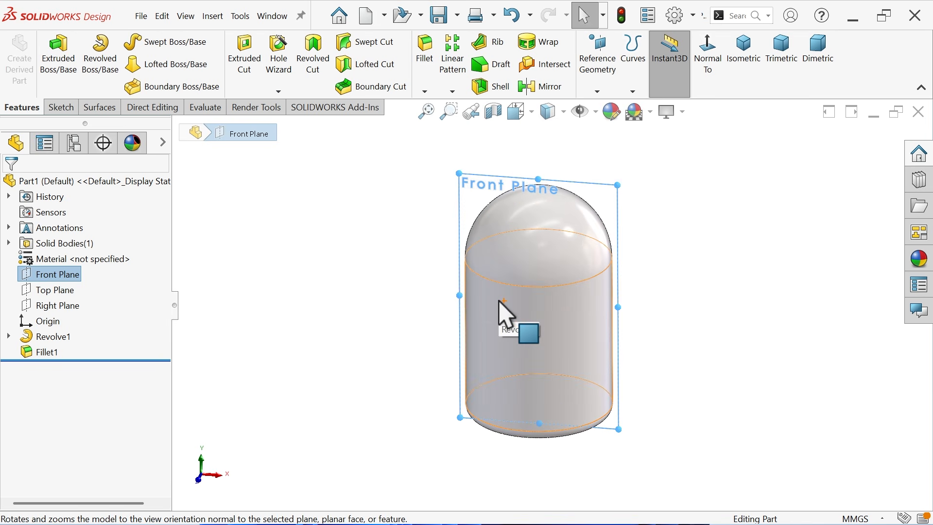
pyautogui.click(57, 108)
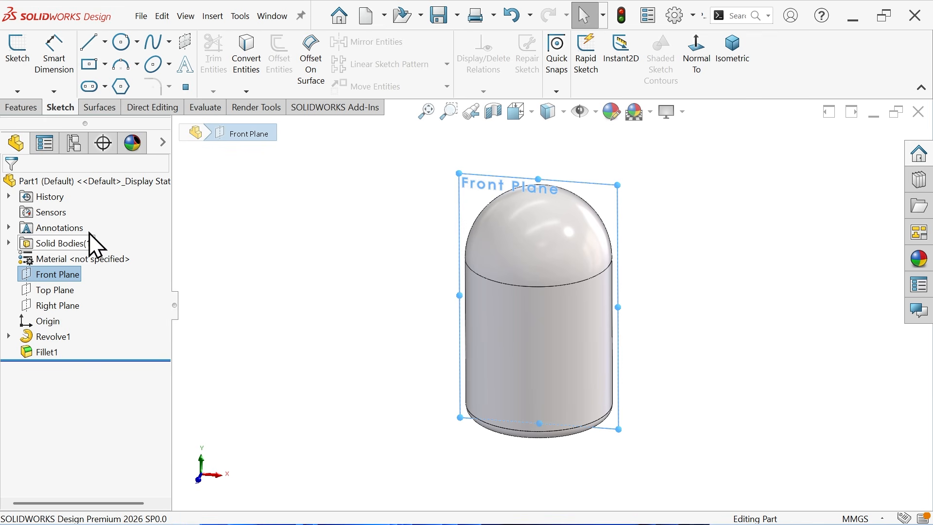
pyautogui.click(21, 59)
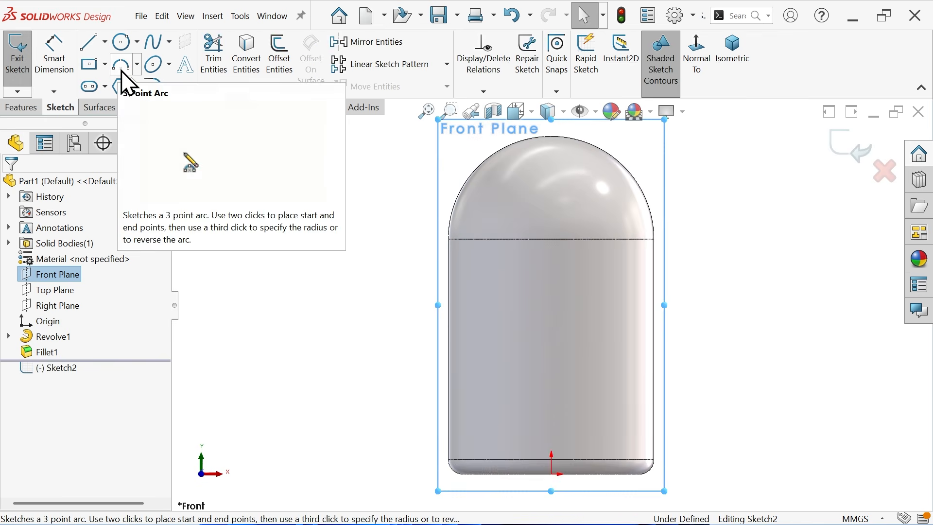
pyautogui.click(92, 69)
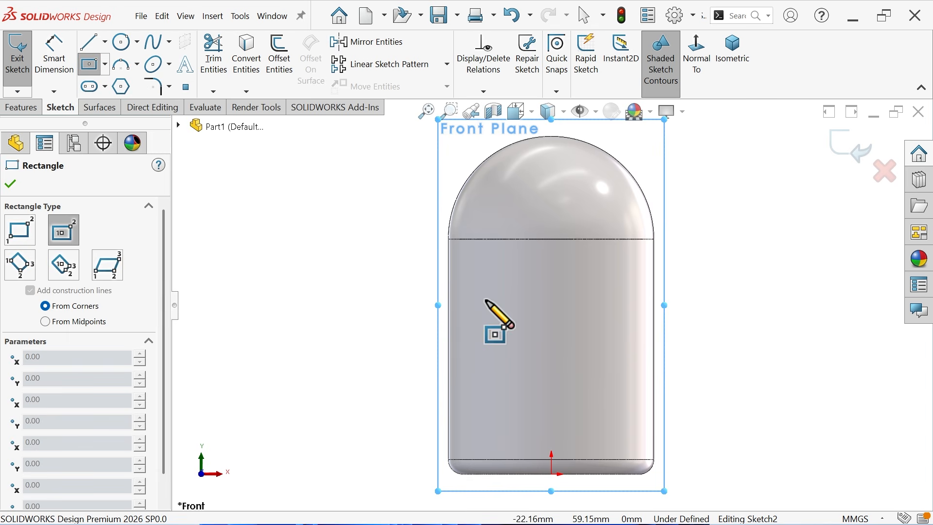
pyautogui.click(551, 346)
pyautogui.click(595, 260)
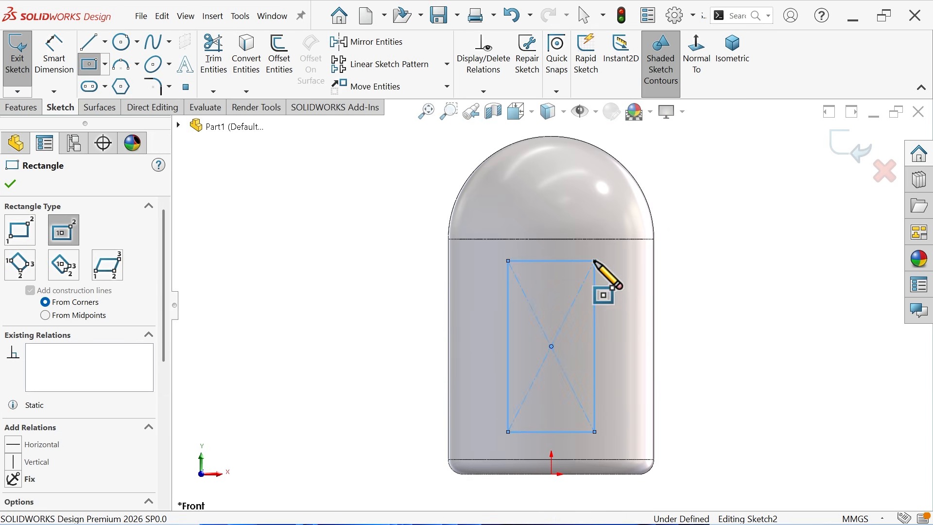
# - Dimension the center rectangle to 60 mm high and 36 mm wide
pyautogui.click(51, 63)
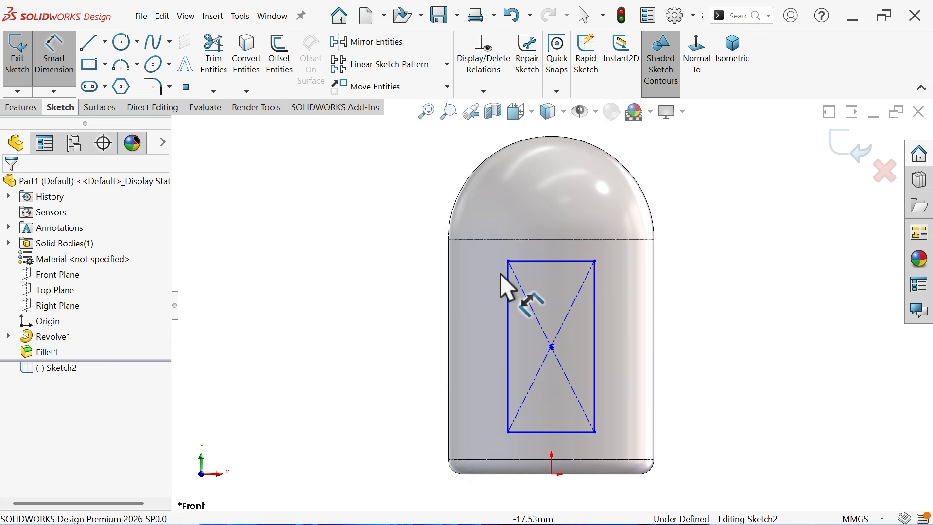
pyautogui.click(584, 351)
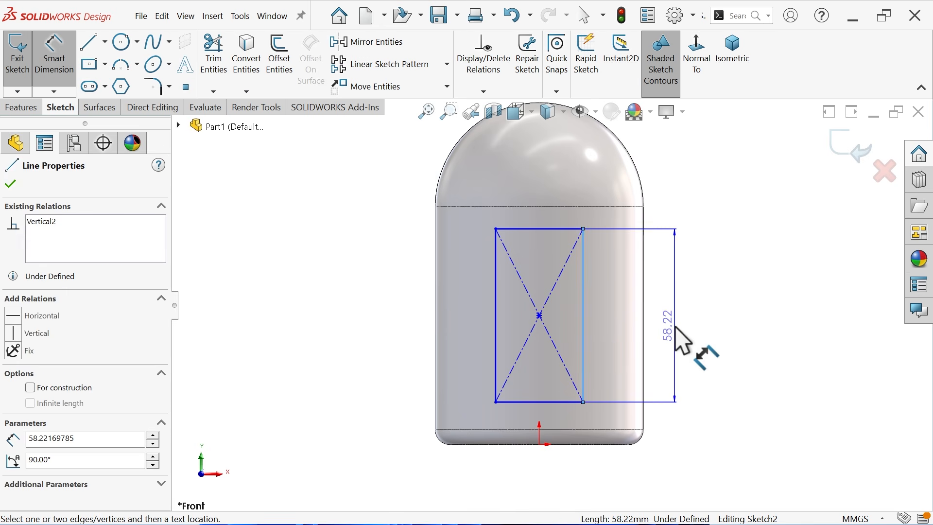
pyautogui.click(679, 334)
pyautogui.write('60')
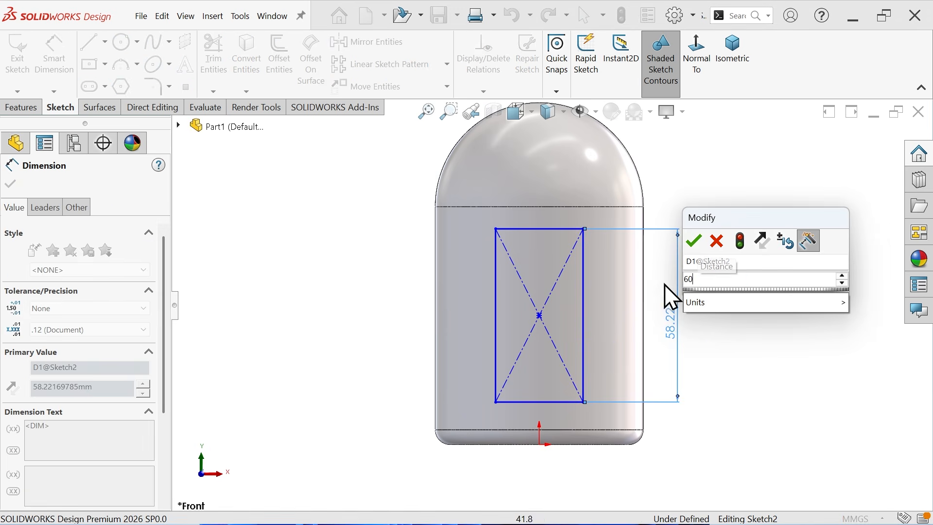
pyautogui.click(693, 240)
pyautogui.click(547, 224)
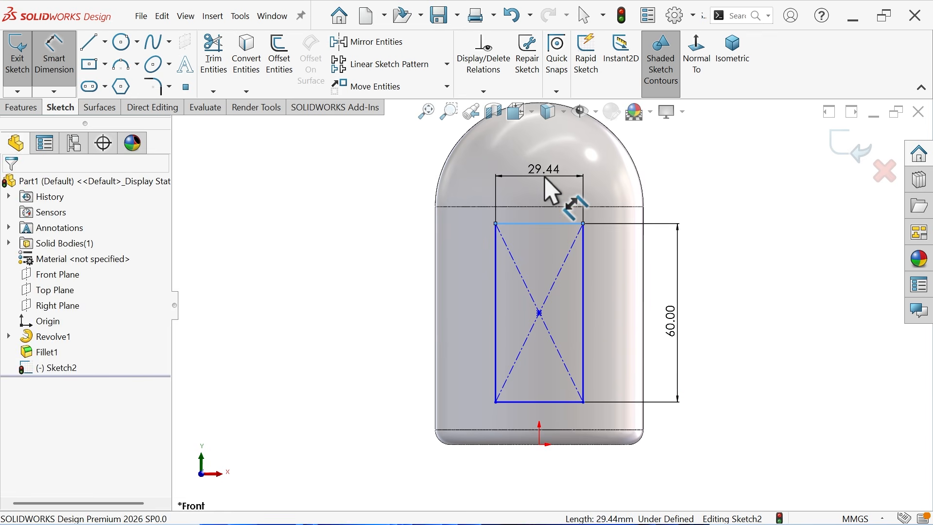
pyautogui.click(544, 178)
pyautogui.press('Return')
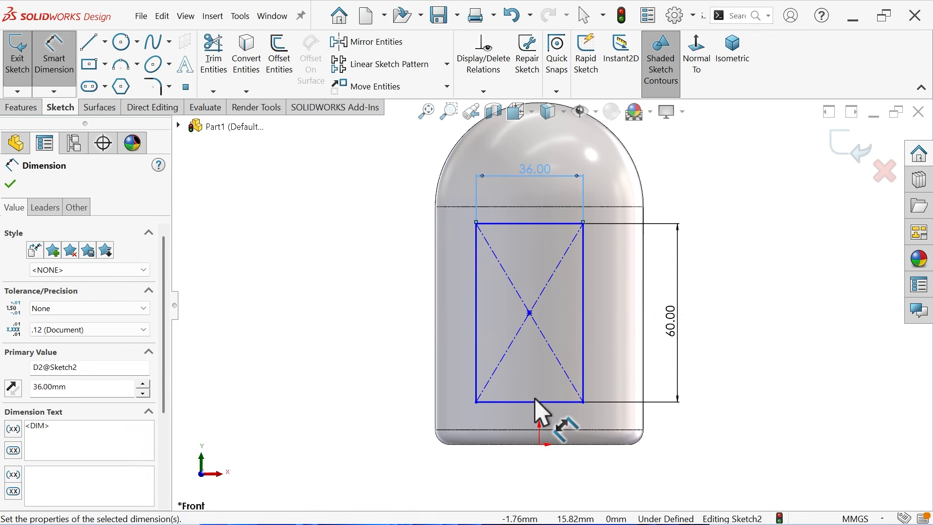
# - Dimension the rectangle's bottom edge 15 mm above the origin and close the dimension tool
pyautogui.click(535, 402)
pyautogui.click(539, 444)
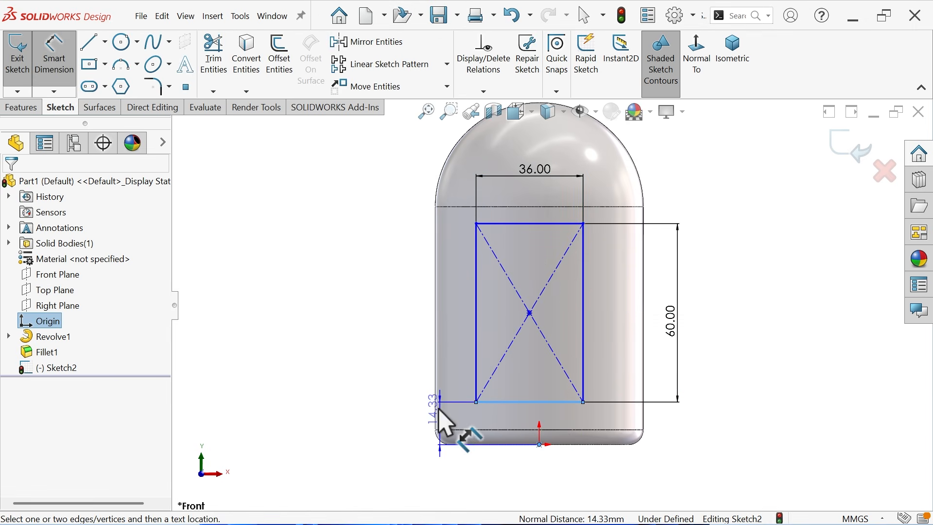
pyautogui.click(401, 418)
pyautogui.write('15')
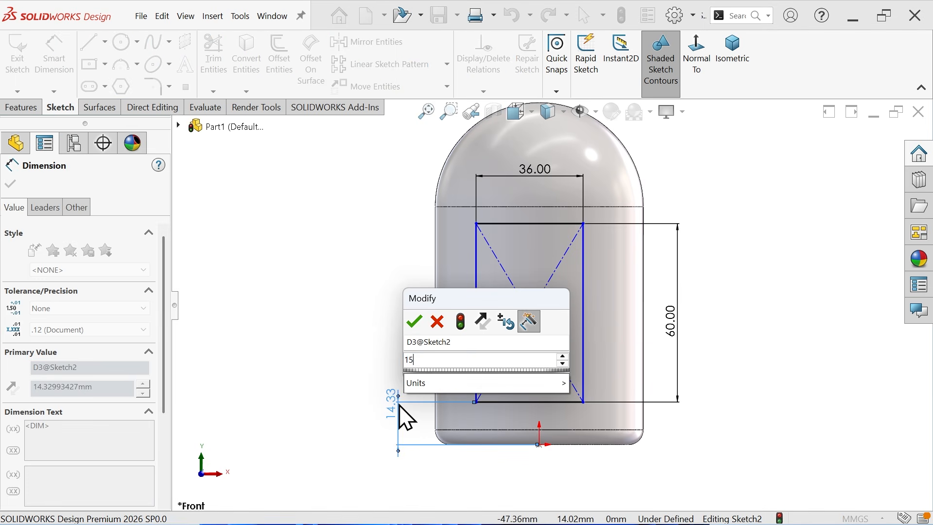
pyautogui.press('Return')
pyautogui.click(8, 185)
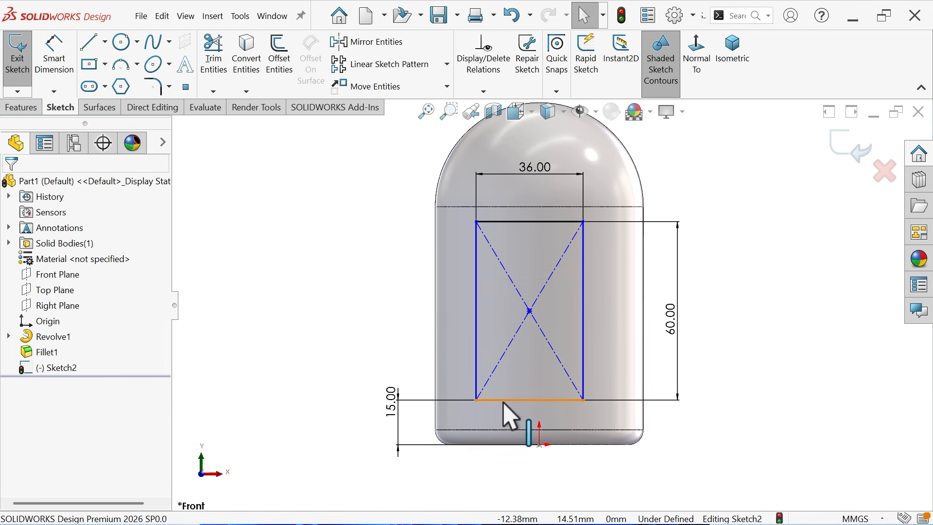
# - Add a Vertical relation between the rectangle's center point and the origin
pyautogui.scroll(-2, 544, 389)
pyautogui.click(526, 281)
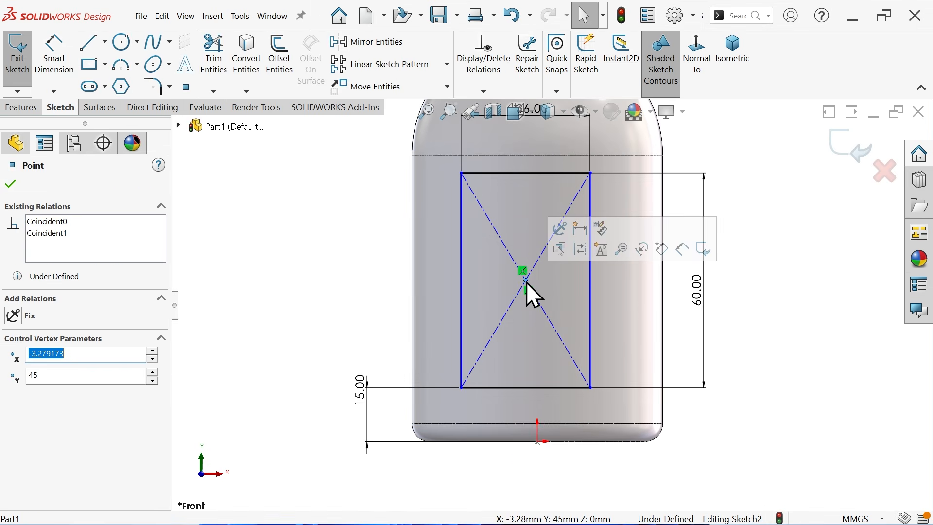
pyautogui.keyDown('ctrl'); pyautogui.click(537, 442); pyautogui.keyUp('ctrl')
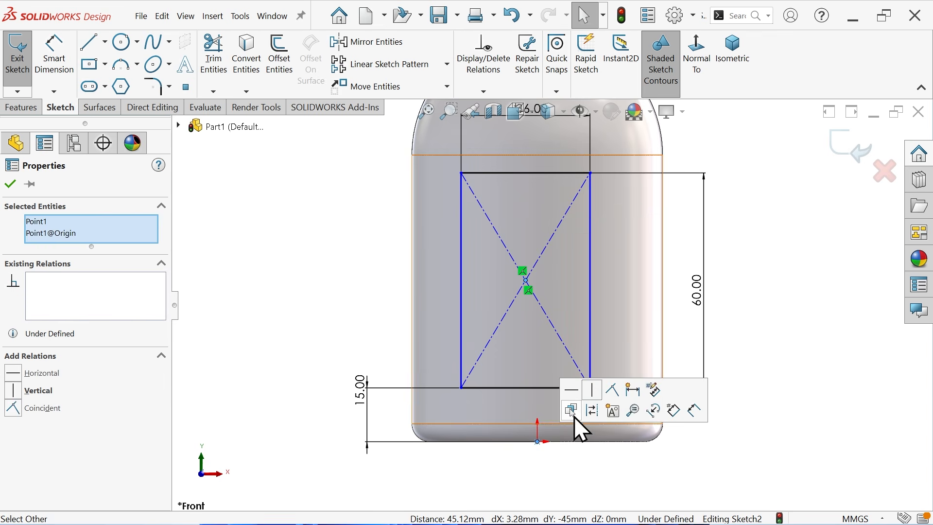
pyautogui.click(594, 390)
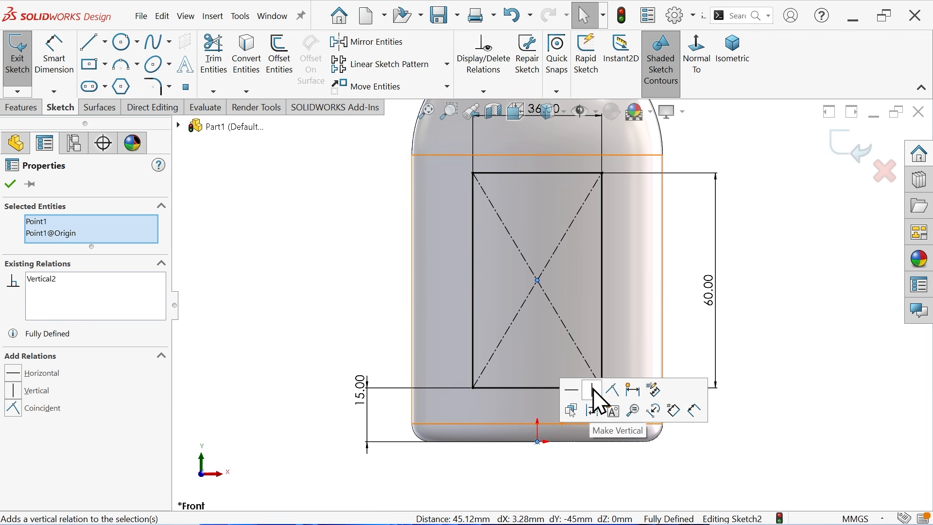
# - Start an extruded cut of the rectangle with its start condition set to a 35 mm offset from the sketch plane
pyautogui.click(34, 111)
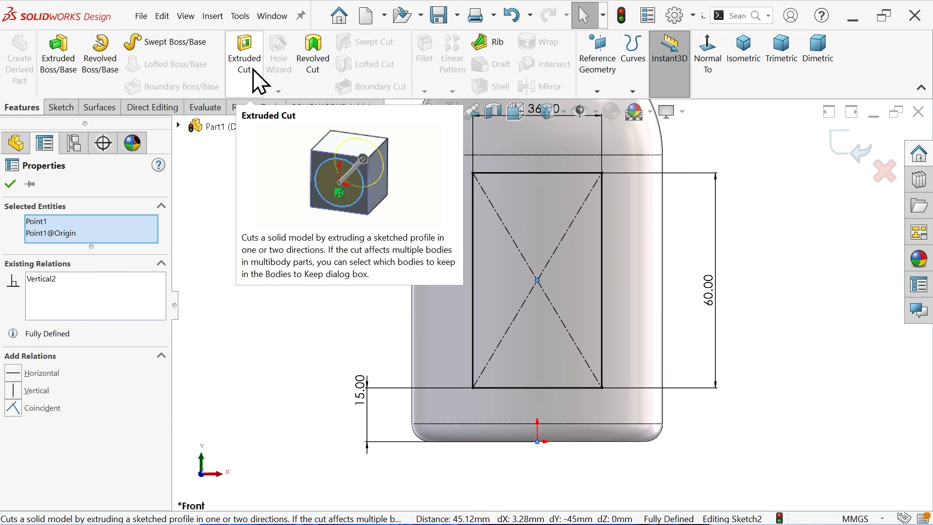
pyautogui.click(258, 80)
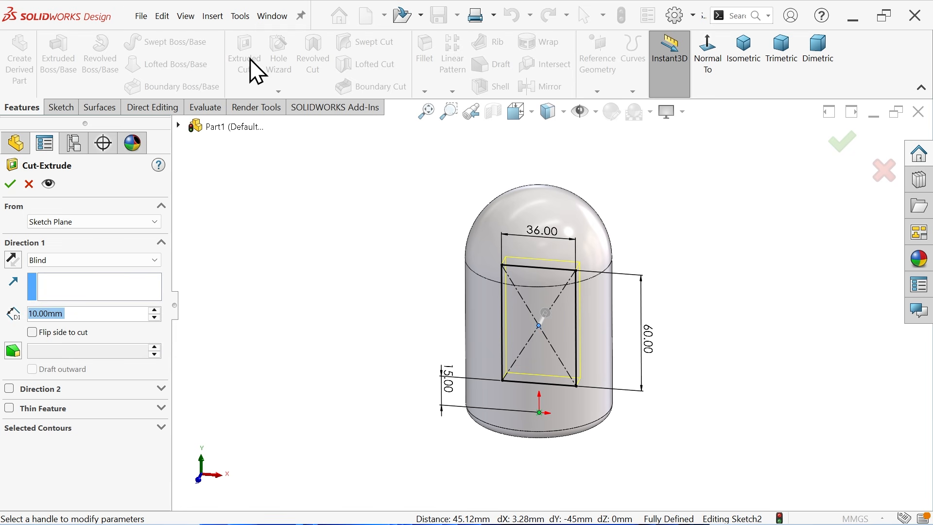
pyautogui.click(56, 222)
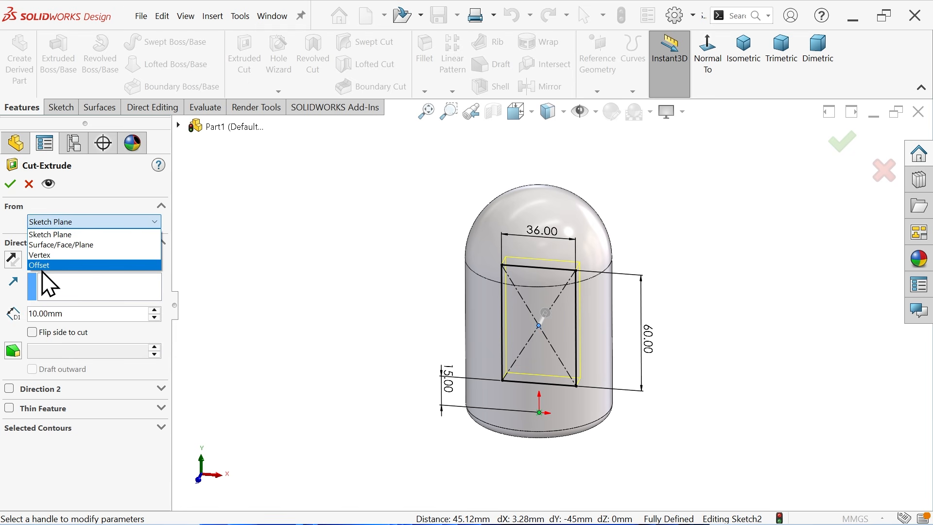
pyautogui.click(42, 267)
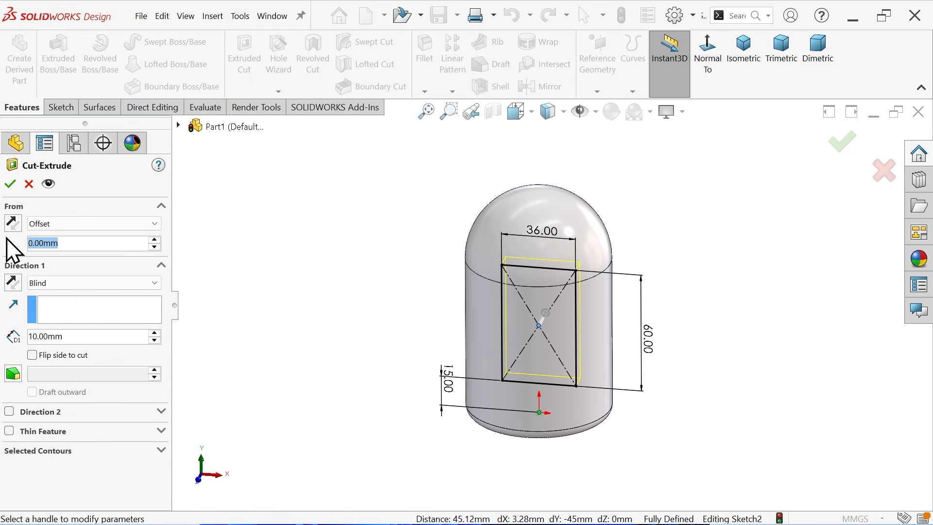
pyautogui.write('35')
pyautogui.press('Return')
# - Check the cut from the right side and set it to run 6 mm deep, Blind, inward into the bottle
pyautogui.moveTo(297, 221); pyautogui.dragTo(246, 204, button='middle')
pyautogui.moveTo(345, 246); pyautogui.dragTo(610, 327, button='middle')
pyautogui.scroll(-3, 593, 322)
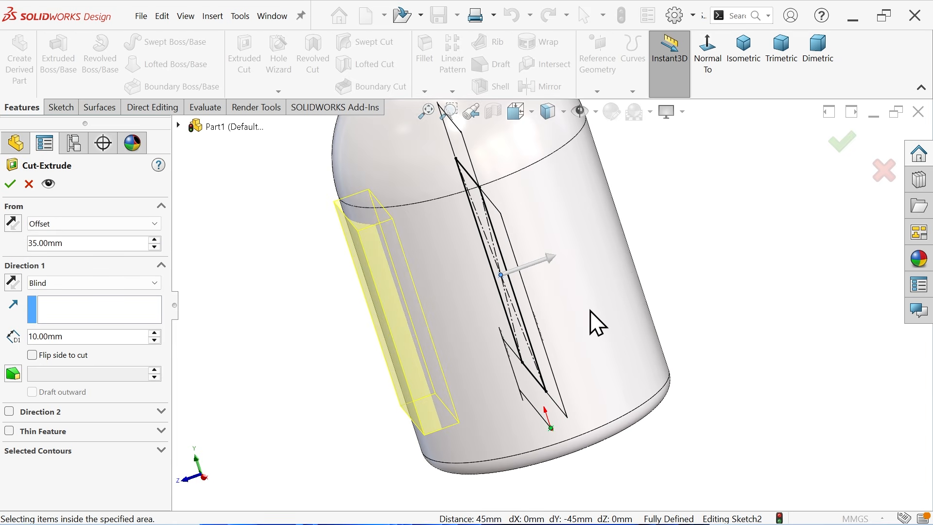
pyautogui.click(520, 122)
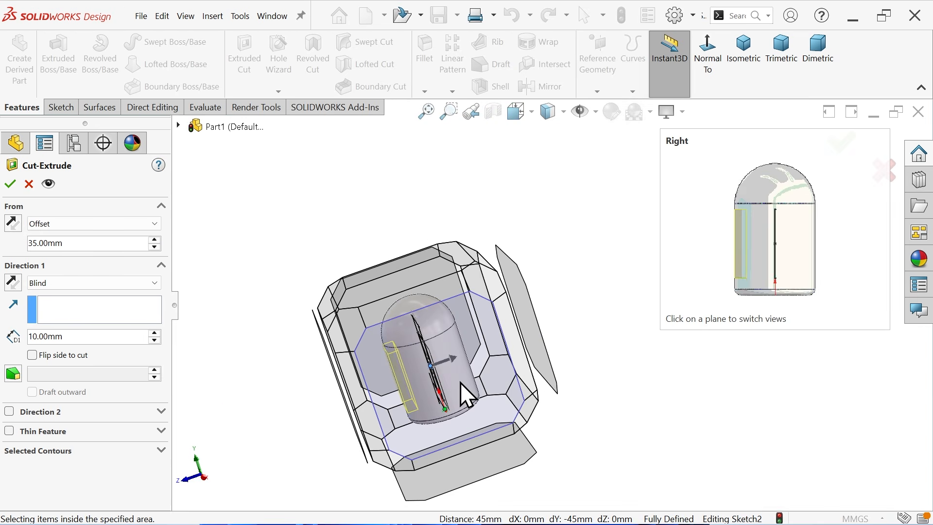
pyautogui.click(461, 383)
pyautogui.scroll(-2, 539, 375)
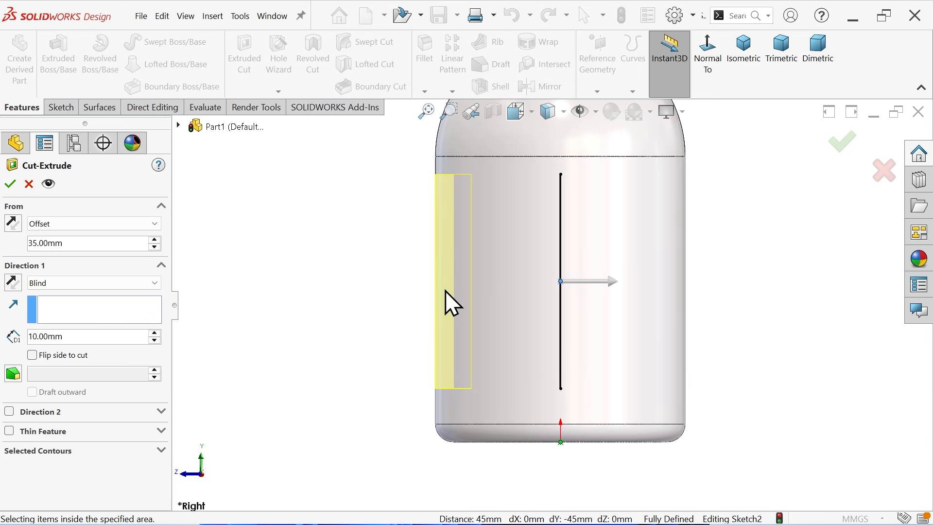
pyautogui.click(54, 289)
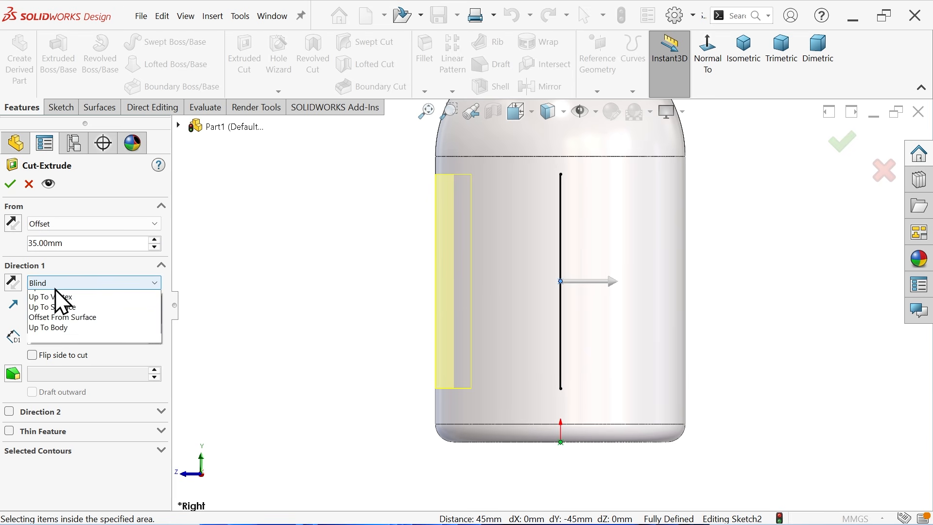
pyautogui.click(58, 292)
pyautogui.click(13, 281)
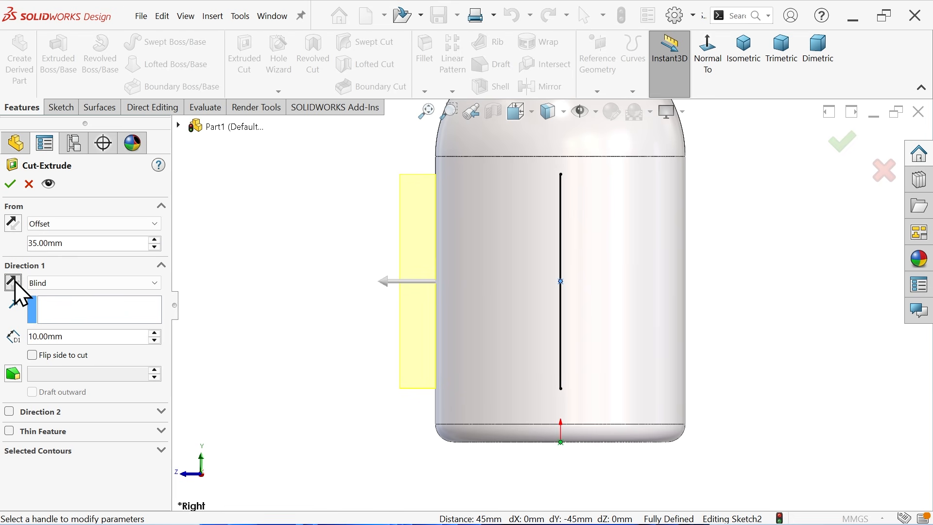
pyautogui.click(14, 282)
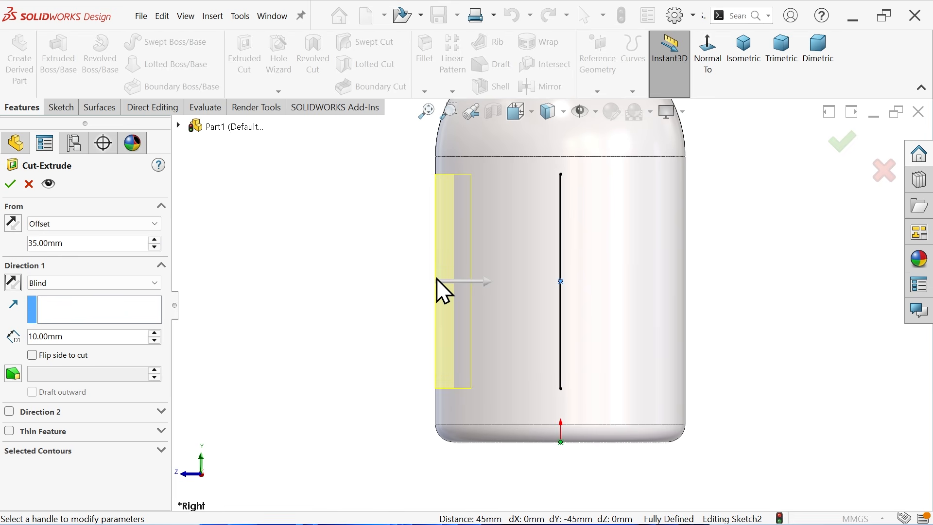
pyautogui.moveTo(68, 338); pyautogui.dragTo(14, 335)
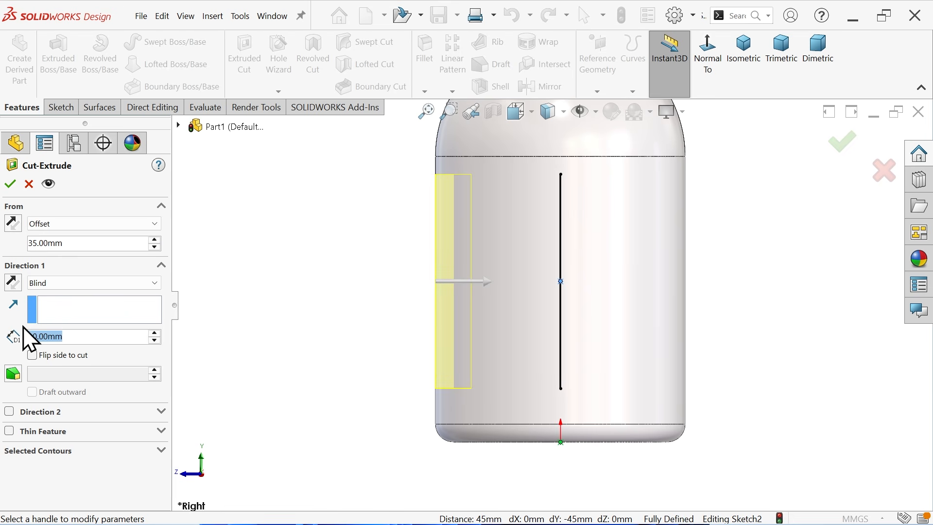
pyautogui.write('6')
pyautogui.press('Return')
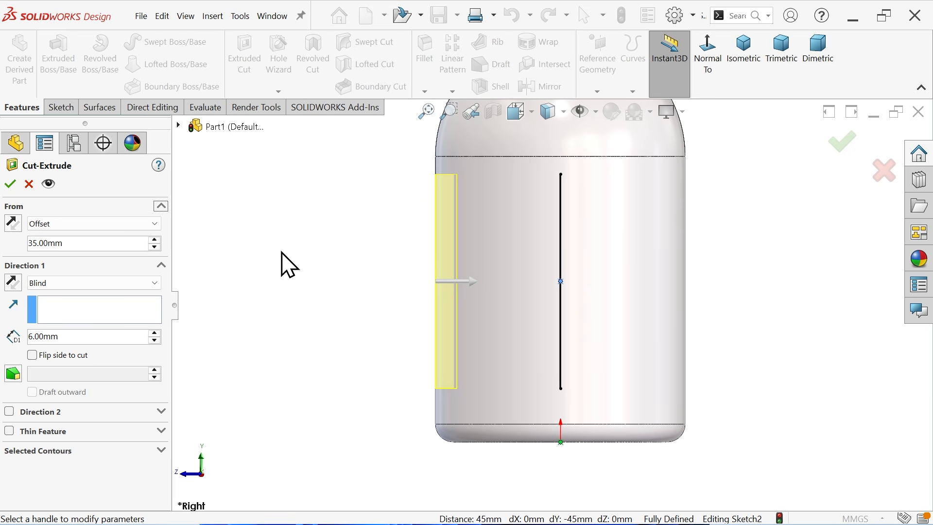
# - Apply a 45° inward draft to the recess cut and accept the feature
pyautogui.click(12, 374)
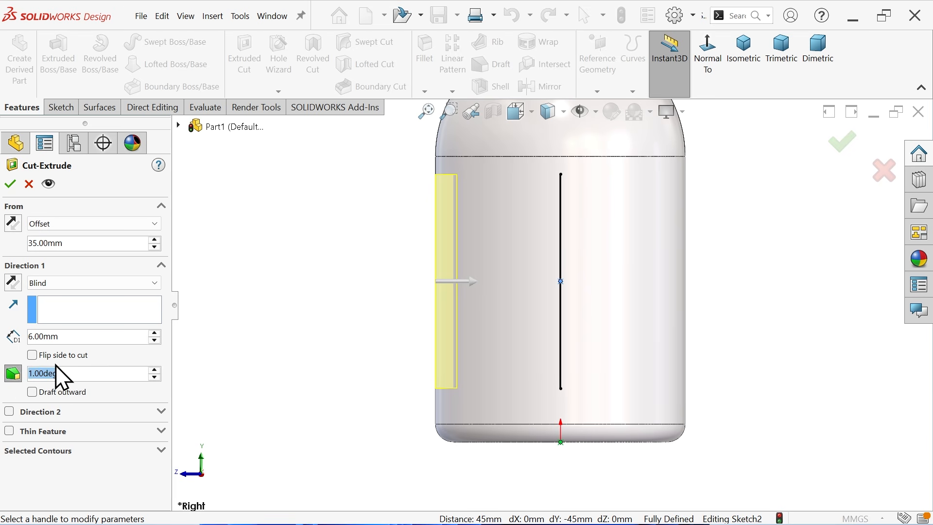
pyautogui.write('45')
pyautogui.press('Return')
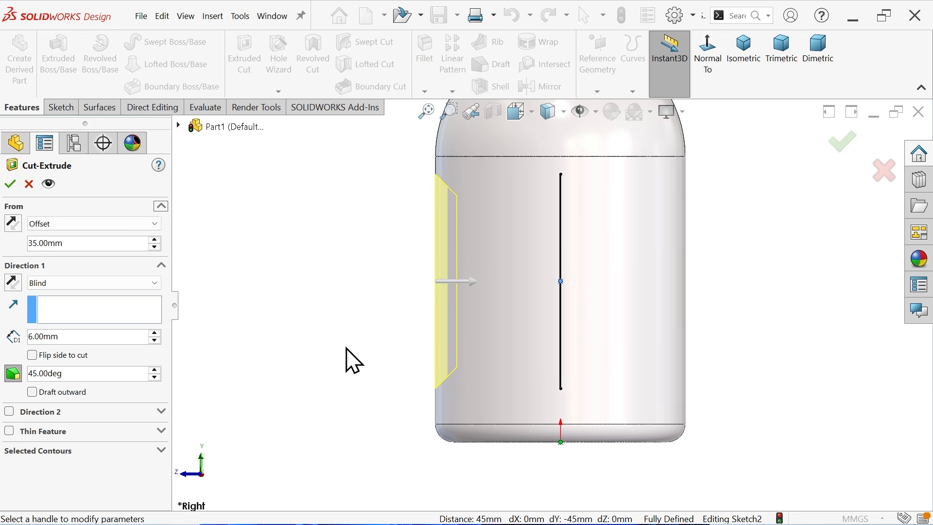
pyautogui.click(10, 184)
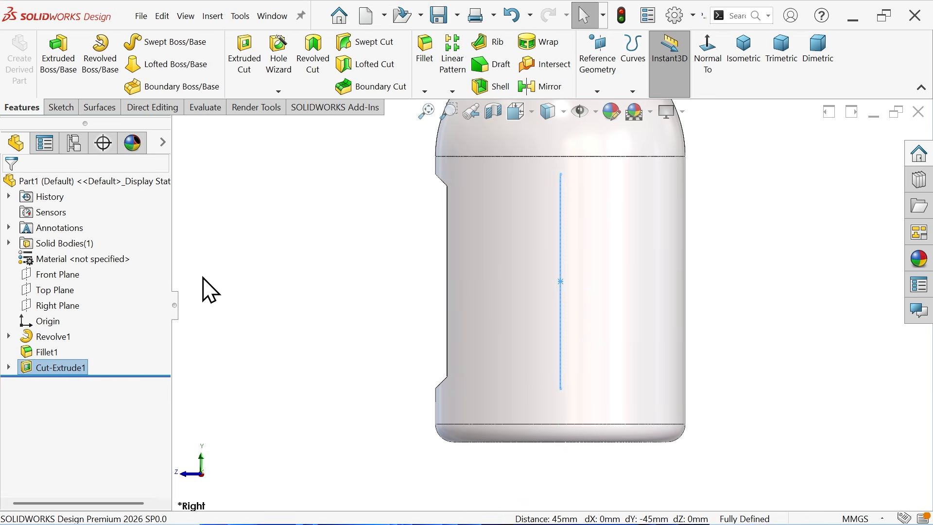
# - Start a sketch on the recess's flat floor and offset the face outline 5 mm inward
pyautogui.moveTo(208, 289); pyautogui.dragTo(358, 314, button='middle')
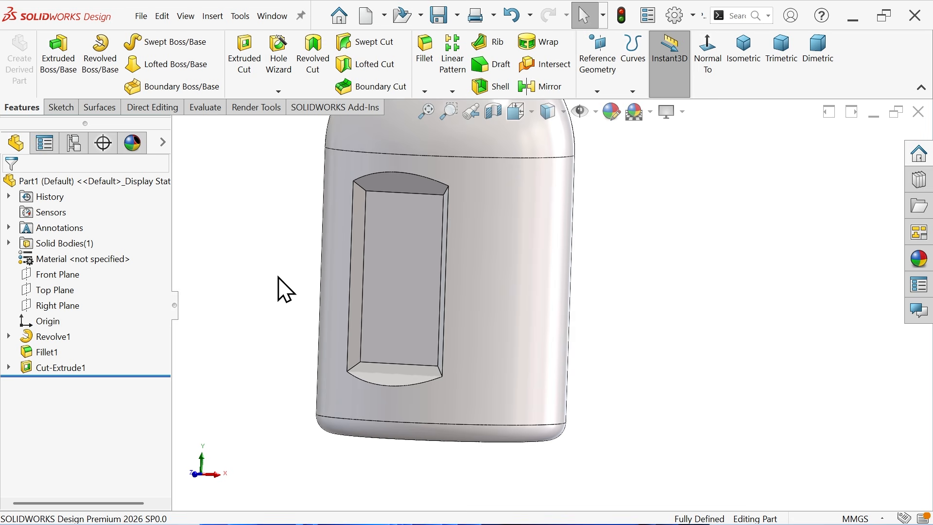
pyautogui.moveTo(281, 287)
pyautogui.mouseDown(button='middle')
pyautogui.moveTo(423, 327)
pyautogui.moveTo(474, 261)
pyautogui.moveTo(431, 327)
pyautogui.mouseUp(button='middle')
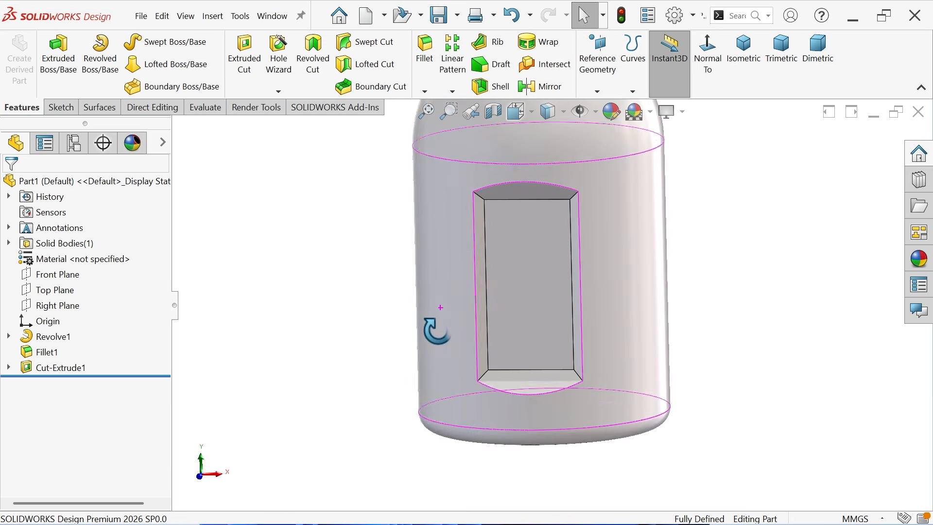
pyautogui.click(521, 288)
pyautogui.click(571, 257)
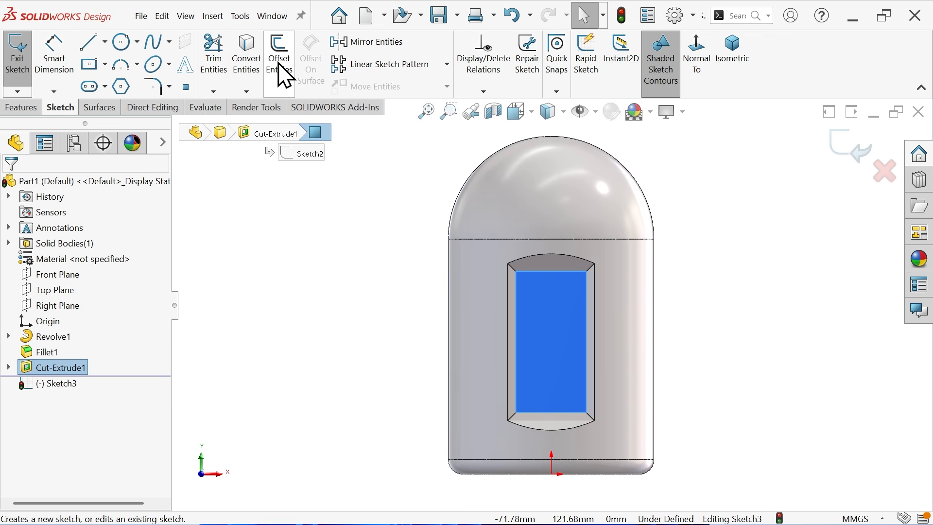
pyautogui.click(278, 63)
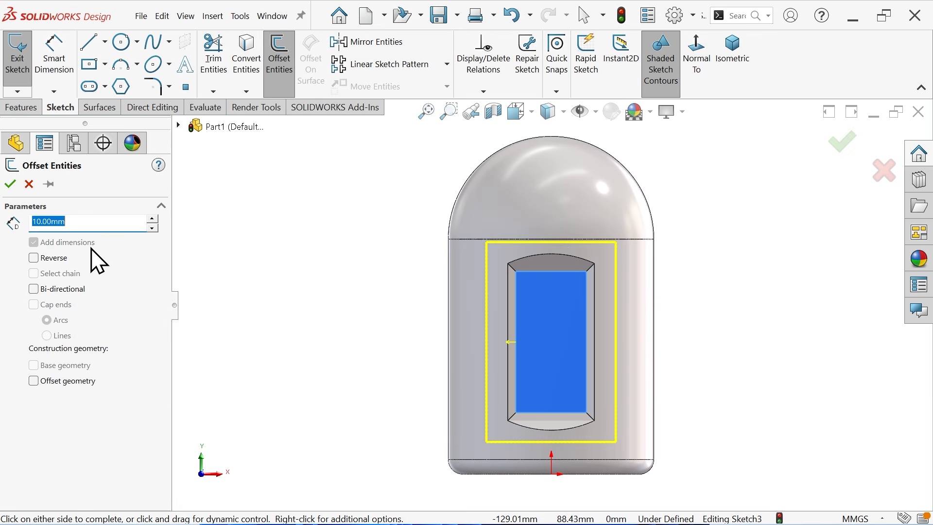
pyautogui.click(34, 257)
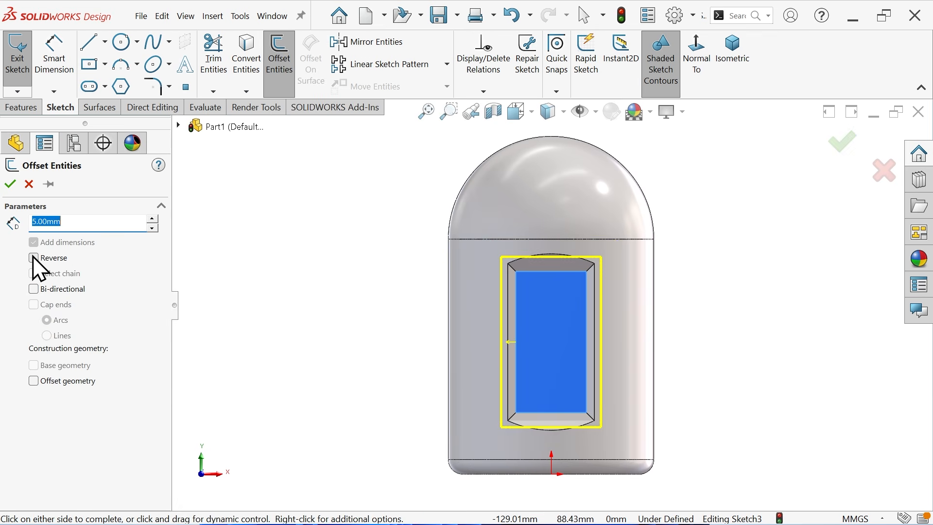
pyautogui.click(11, 185)
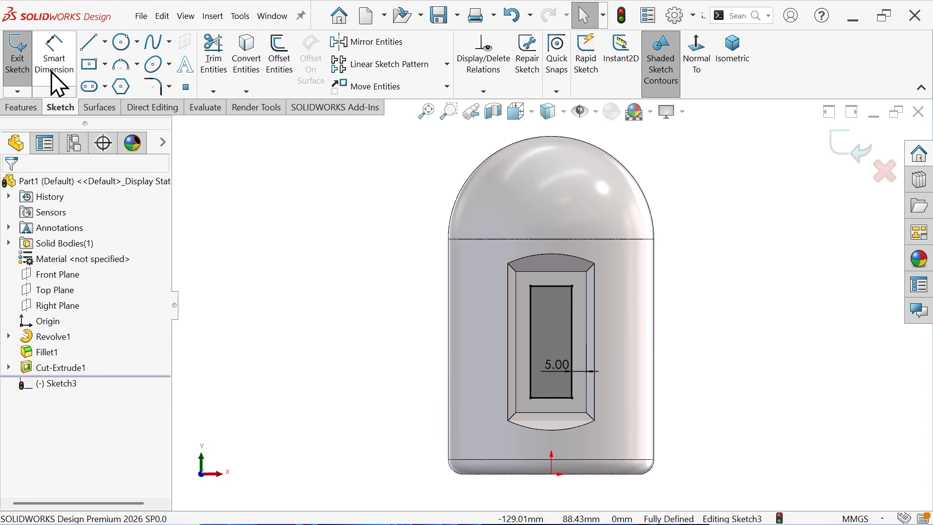
# - Add driven dimensions for the width and height of the inner rectangle on the recess floor
pyautogui.click(54, 70)
pyautogui.scroll(3, 578, 340)
pyautogui.scroll(-5, 582, 385)
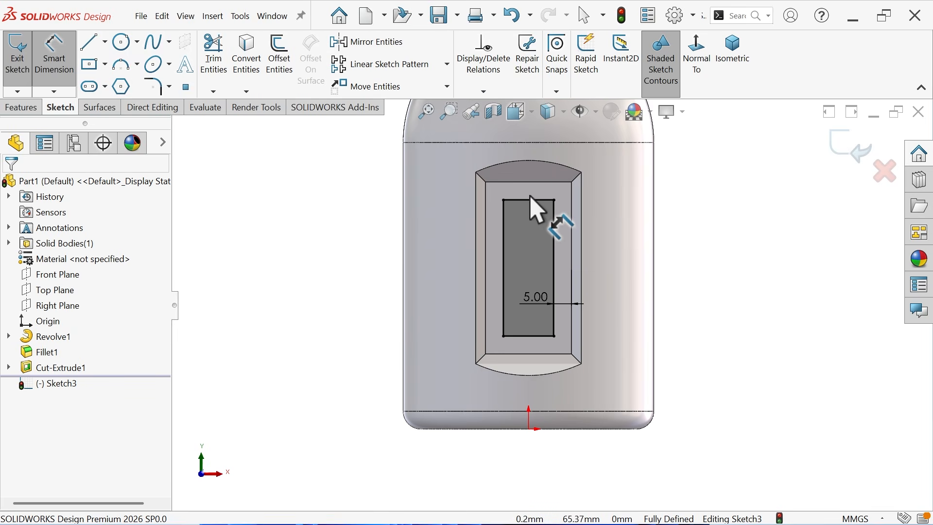
pyautogui.click(531, 200)
pyautogui.click(531, 195)
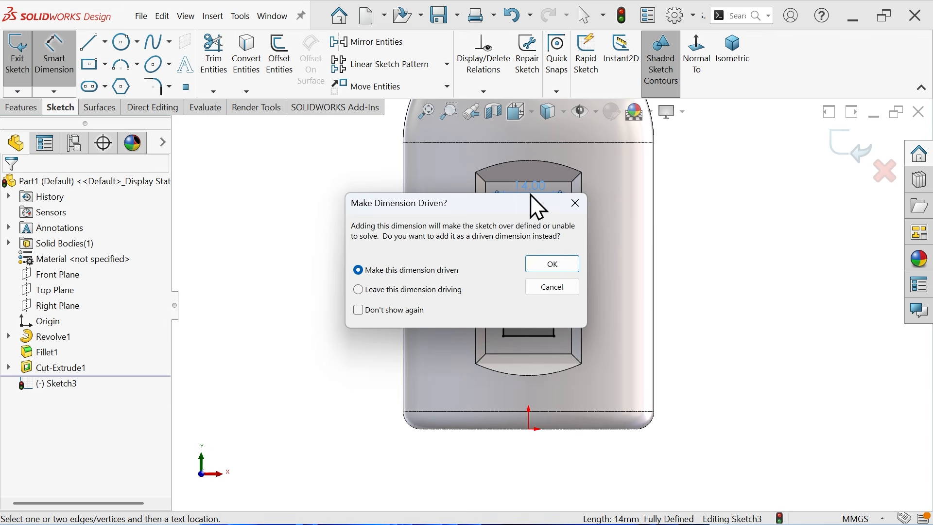
pyautogui.click(557, 262)
pyautogui.click(556, 272)
pyautogui.click(681, 280)
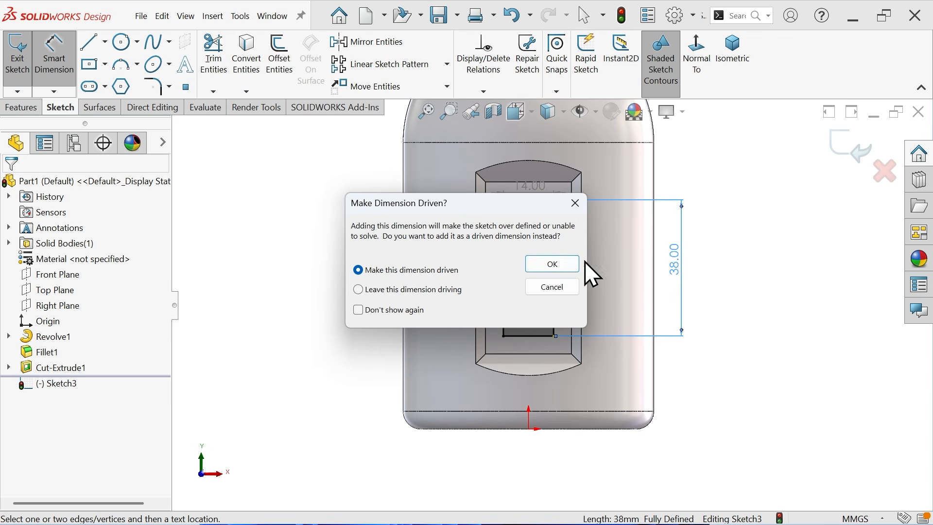
pyautogui.click(552, 264)
# - Add a driven vertical dimension from the origin to the inner rectangle's lower edge
pyautogui.scroll(2, 520, 427)
pyautogui.scroll(-5, 552, 410)
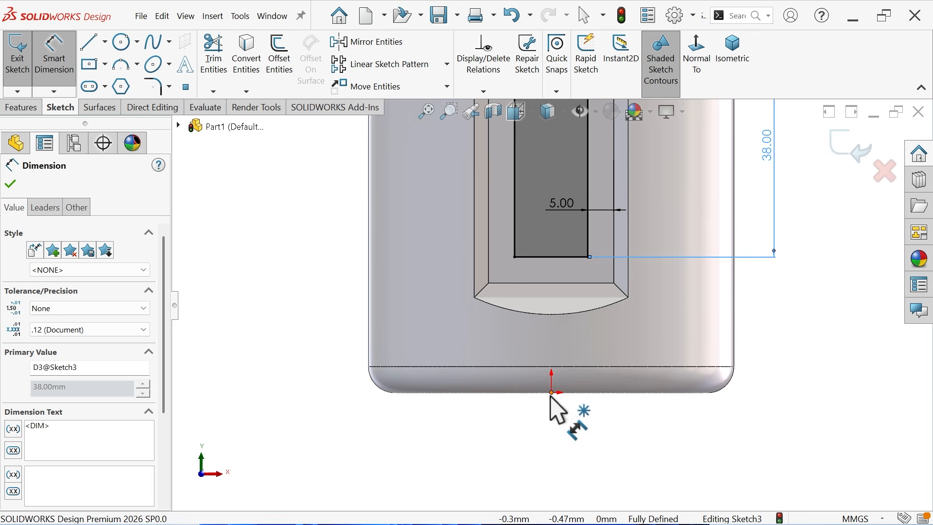
pyautogui.click(551, 393)
pyautogui.click(567, 257)
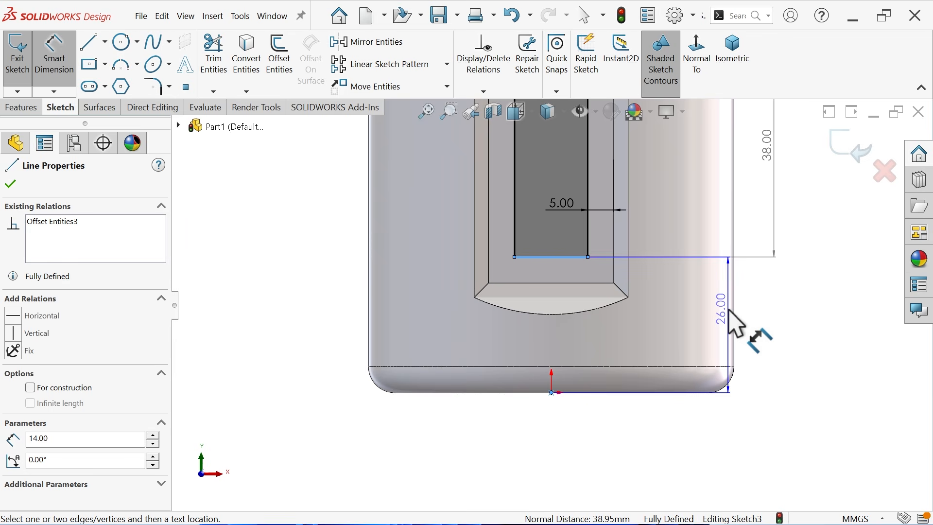
pyautogui.click(770, 326)
pyautogui.click(552, 264)
# - Start an extruded boss of the inner rectangle from the sketch plane, Blind, 4 mm deep
pyautogui.scroll(3, 544, 267)
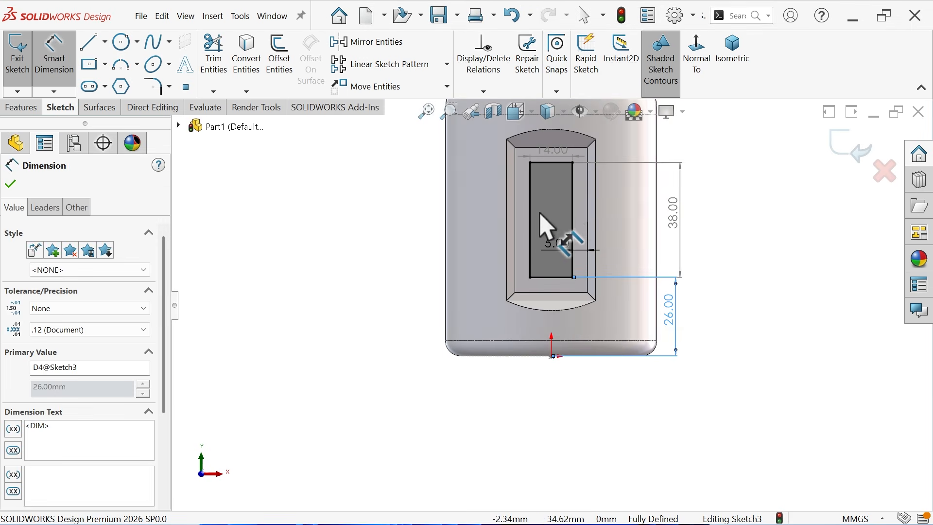
pyautogui.scroll(-3, 553, 199)
pyautogui.click(25, 109)
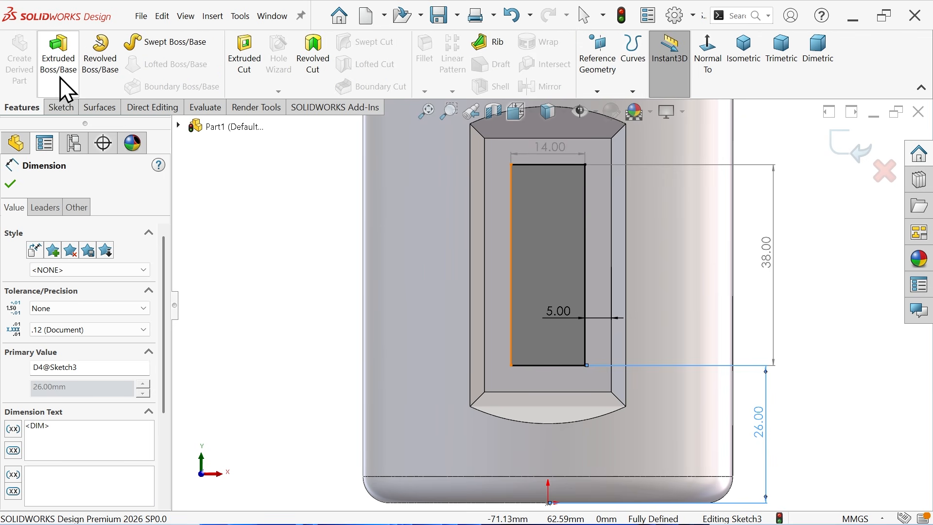
pyautogui.click(59, 74)
pyautogui.moveTo(379, 264); pyautogui.dragTo(333, 260, button='middle')
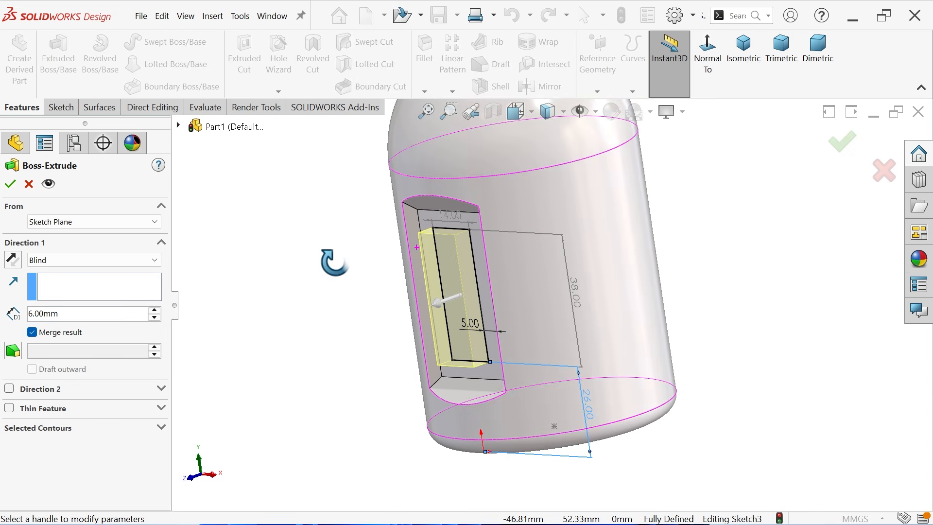
pyautogui.scroll(-3, 507, 318)
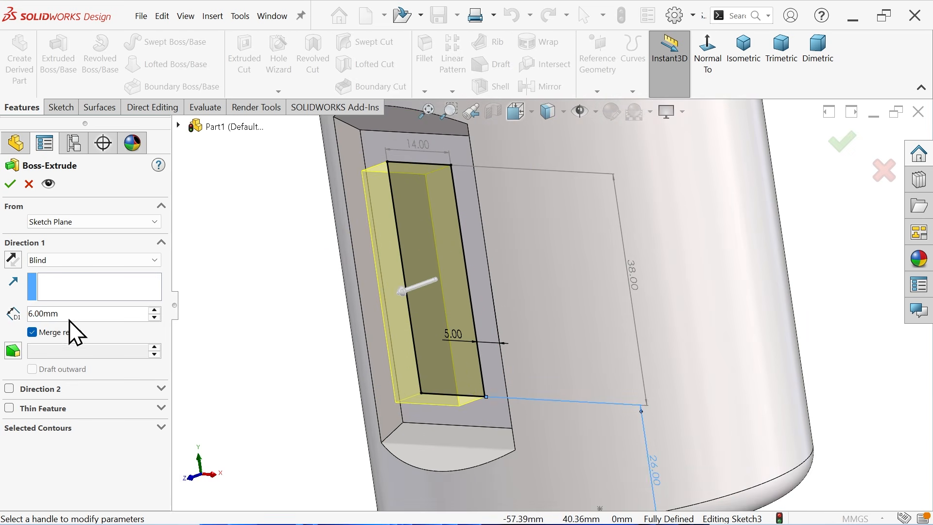
pyautogui.write('4')
pyautogui.press('Return')
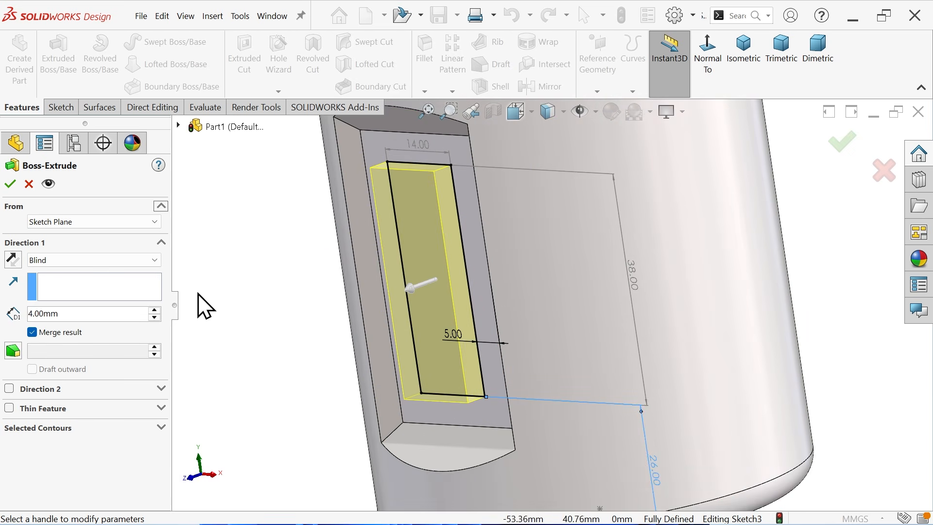
# - Apply a 45° inward draft to the inner panel's boss and accept the feature
pyautogui.click(12, 354)
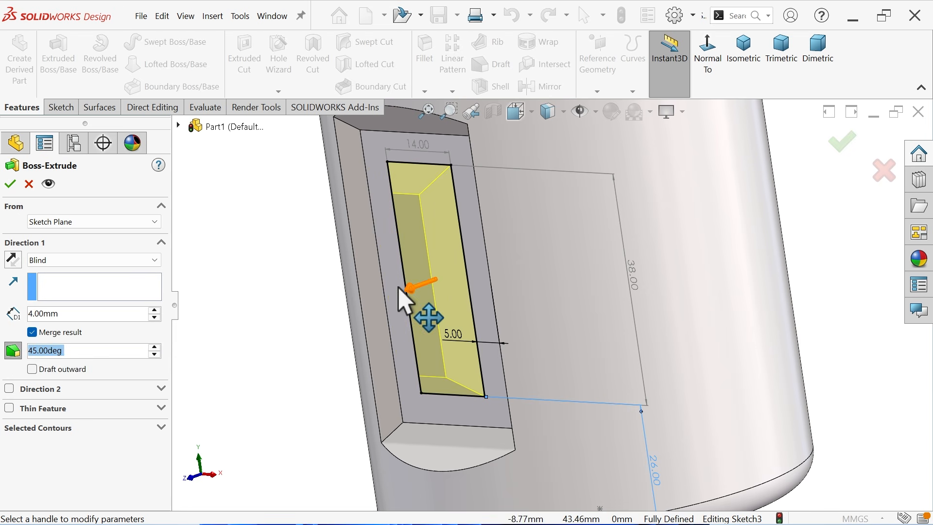
pyautogui.click(10, 185)
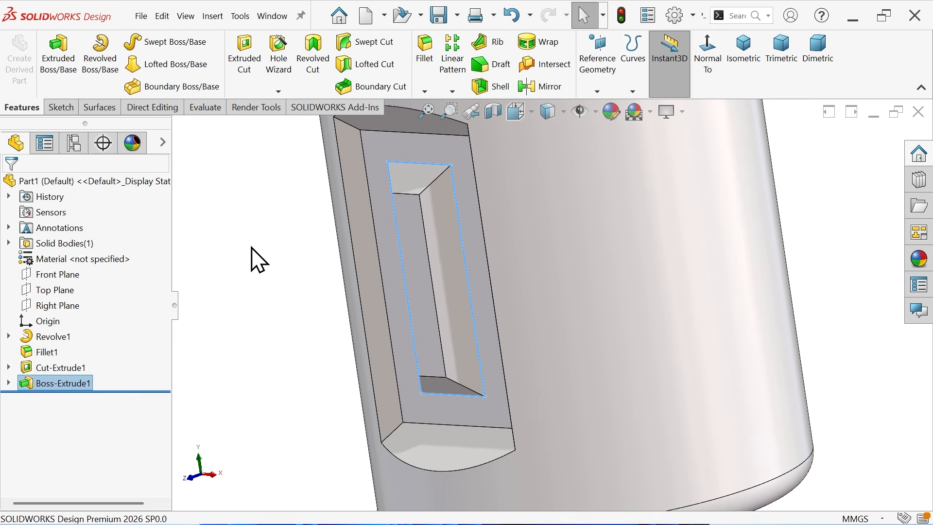
pyautogui.moveTo(249, 261); pyautogui.dragTo(304, 246, button='middle')
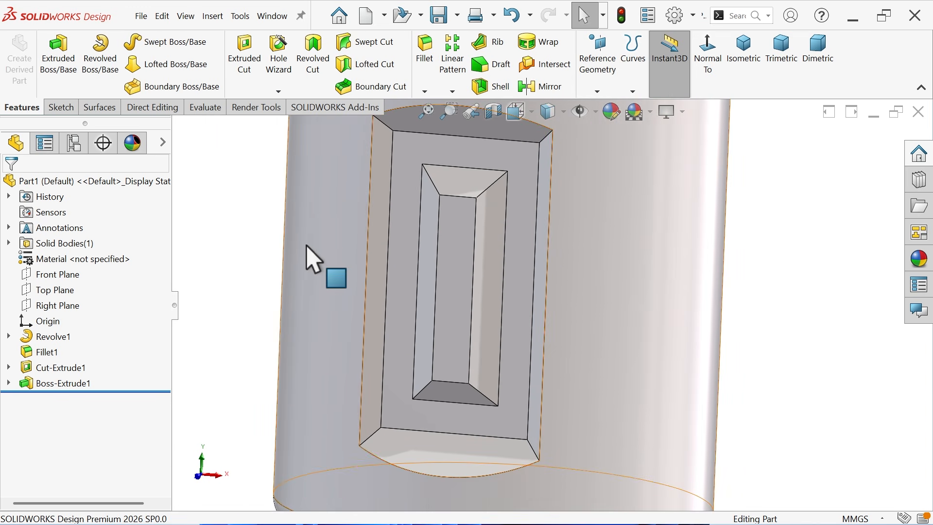
# - Fillet the four slanted corner edges of the raised inner panel with a 5 mm radius
pyautogui.click(429, 69)
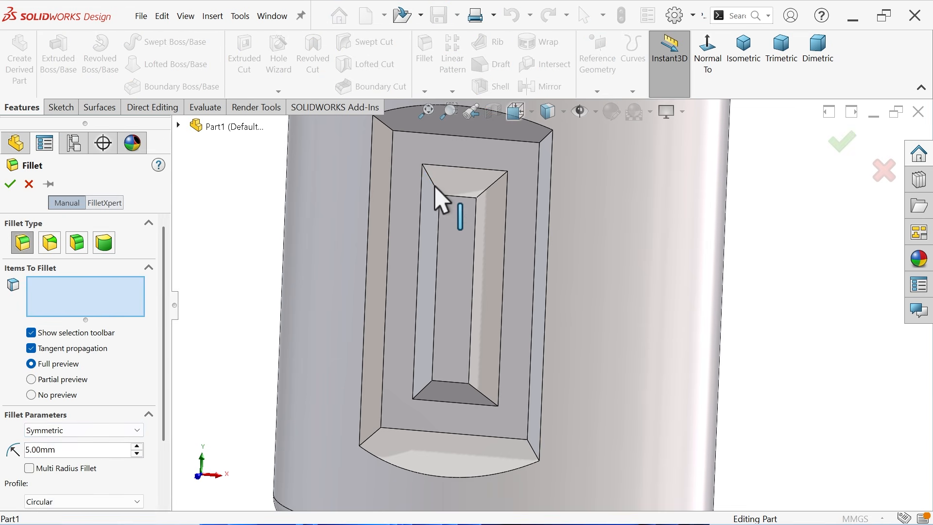
pyautogui.click(470, 171)
pyautogui.click(467, 154)
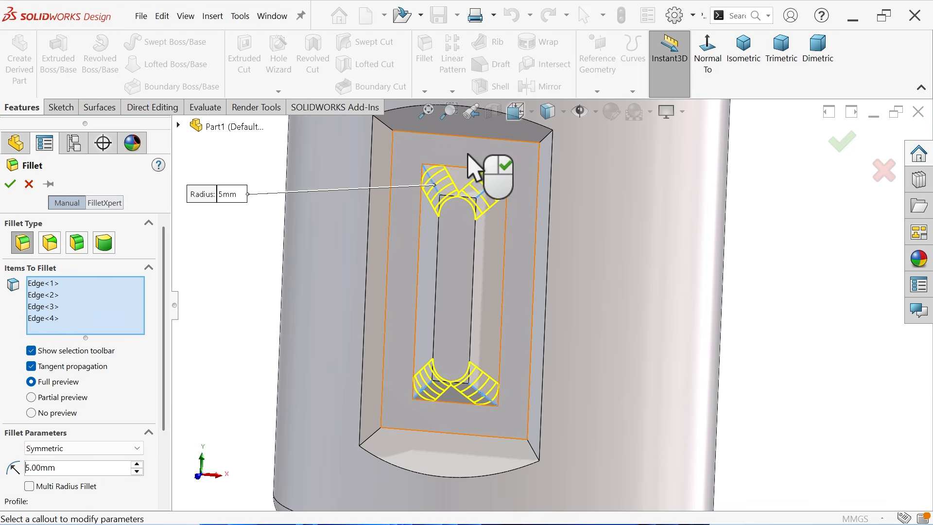
pyautogui.click(6, 186)
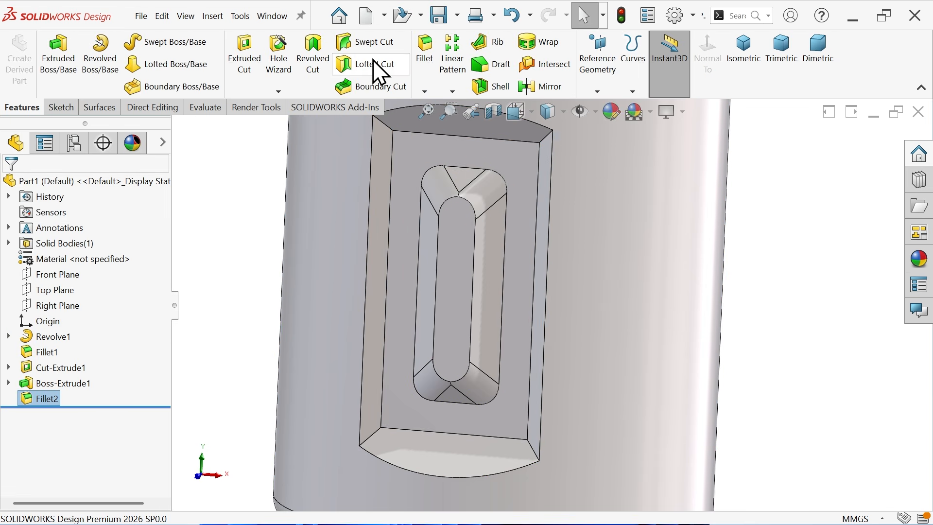
# - Fillet the four slanted corner edges of the outer recess with a 2 mm radius
pyautogui.click(423, 66)
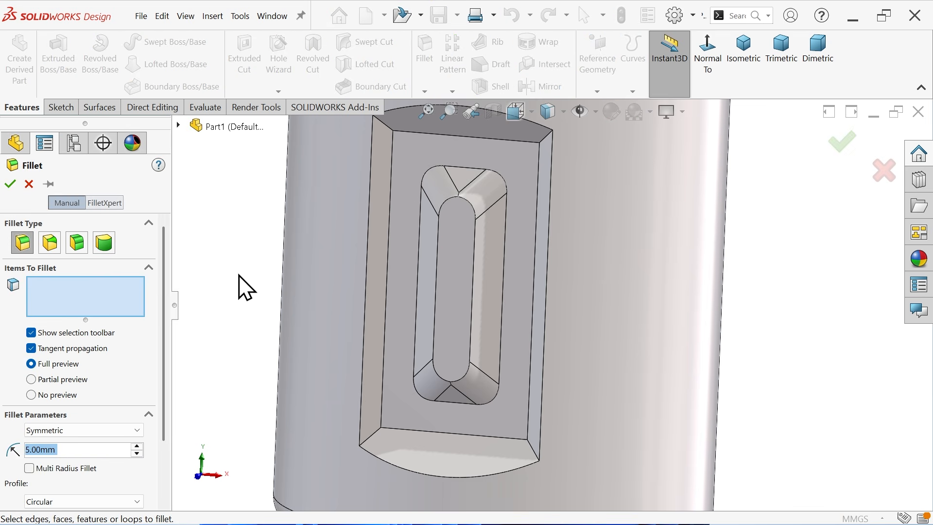
pyautogui.write('2')
pyautogui.press('Return')
pyautogui.scroll(-2, 429, 208)
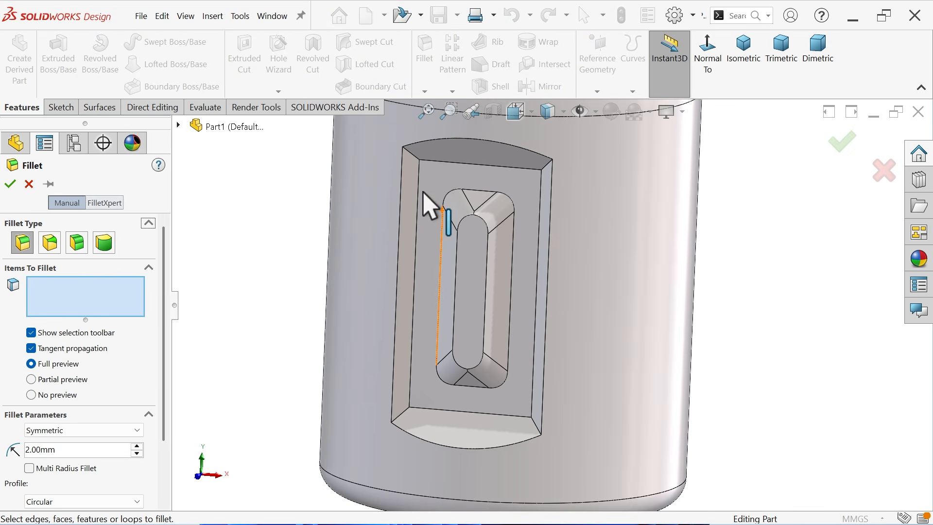
pyautogui.click(407, 158)
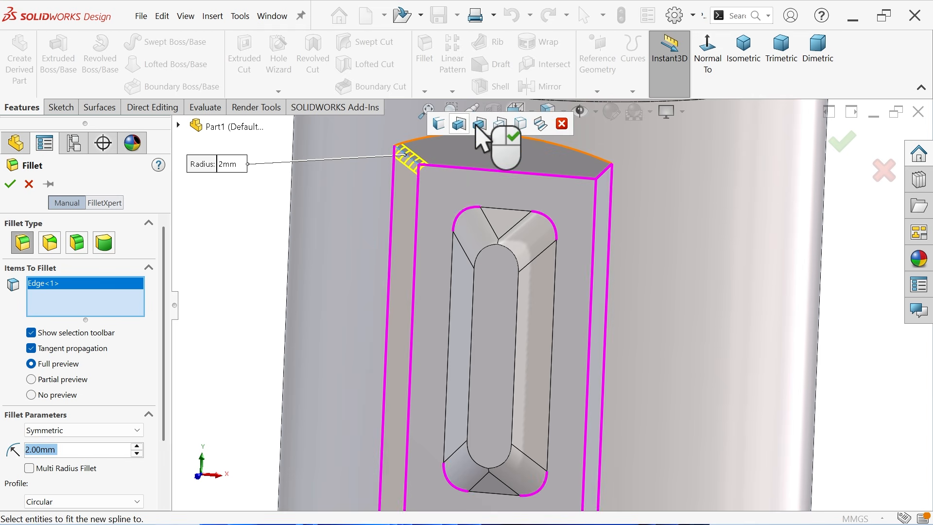
pyautogui.click(437, 124)
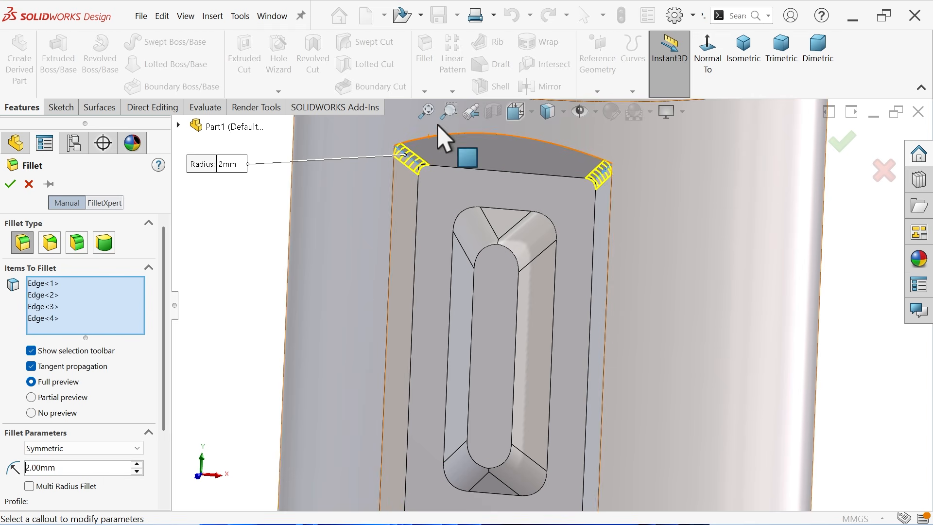
pyautogui.scroll(5, 491, 217)
pyautogui.scroll(-3, 562, 286)
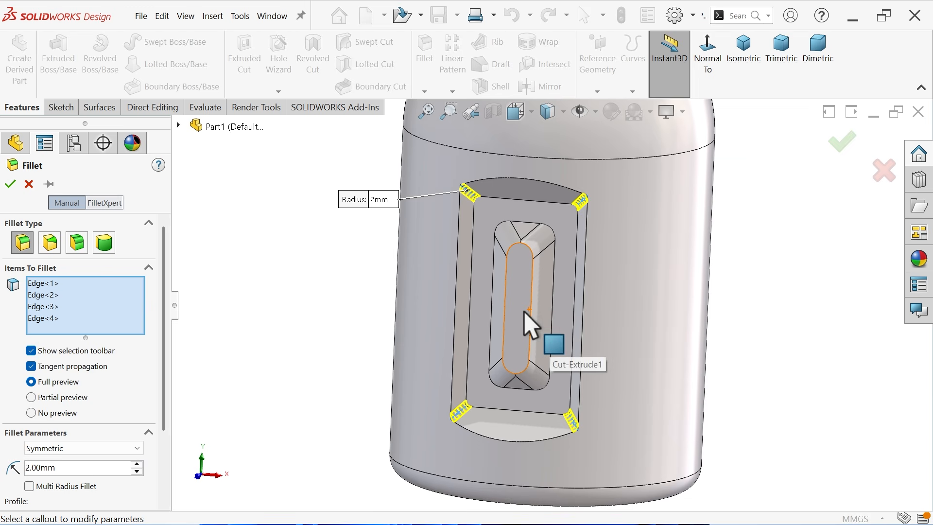
pyautogui.click(11, 183)
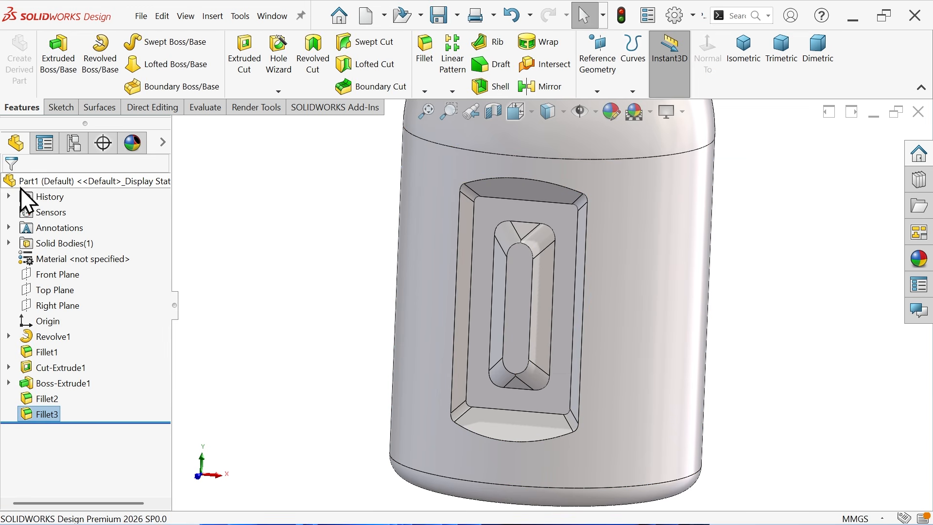
# - Add 2 mm fillets around the inner panel's top face, the recess floor face and the recess's outer rim edge
pyautogui.click(418, 73)
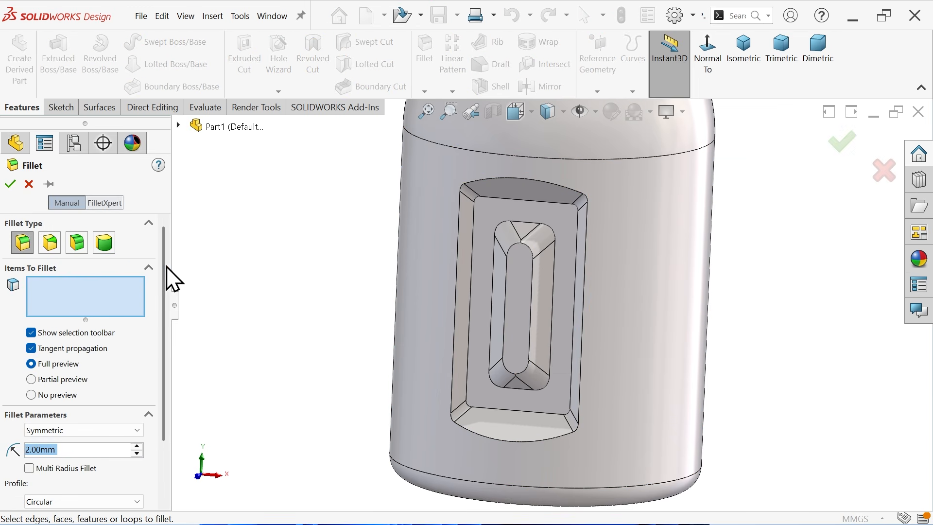
pyautogui.scroll(-4, 500, 315)
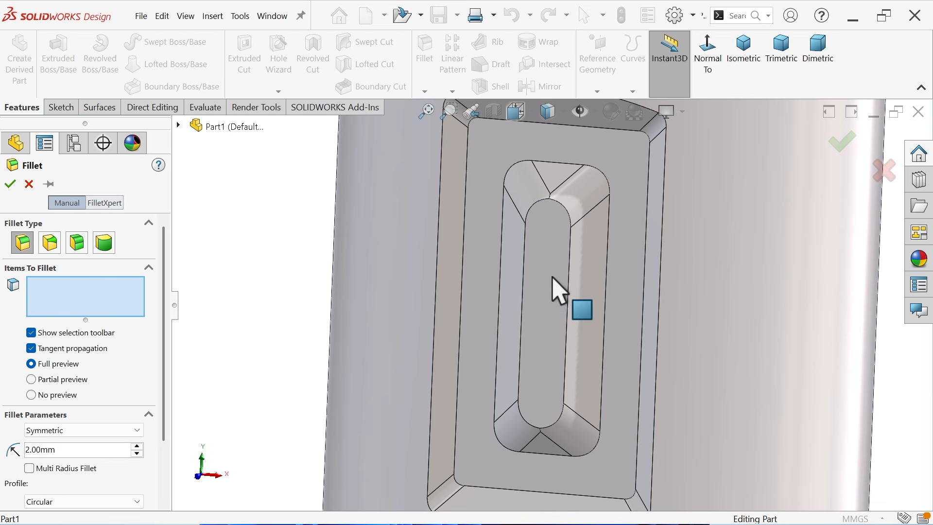
pyautogui.click(537, 284)
pyautogui.click(487, 321)
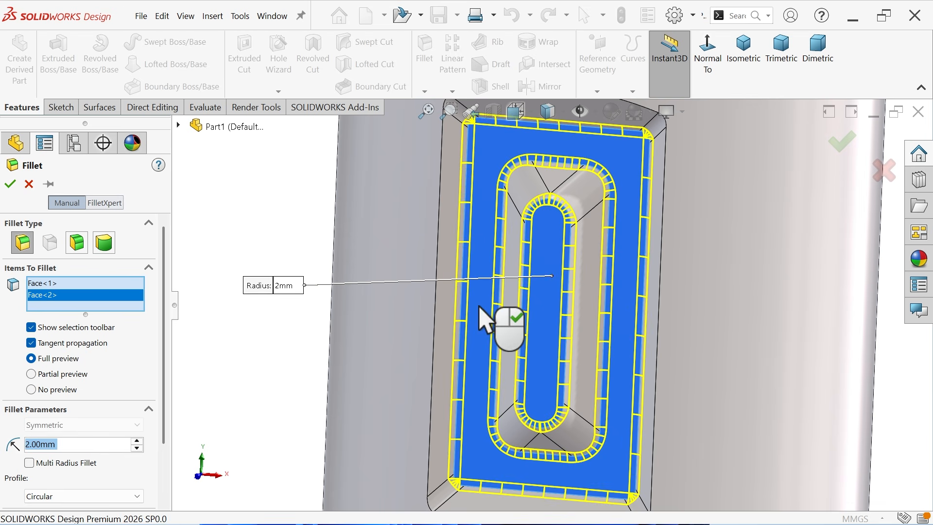
pyautogui.click(436, 311)
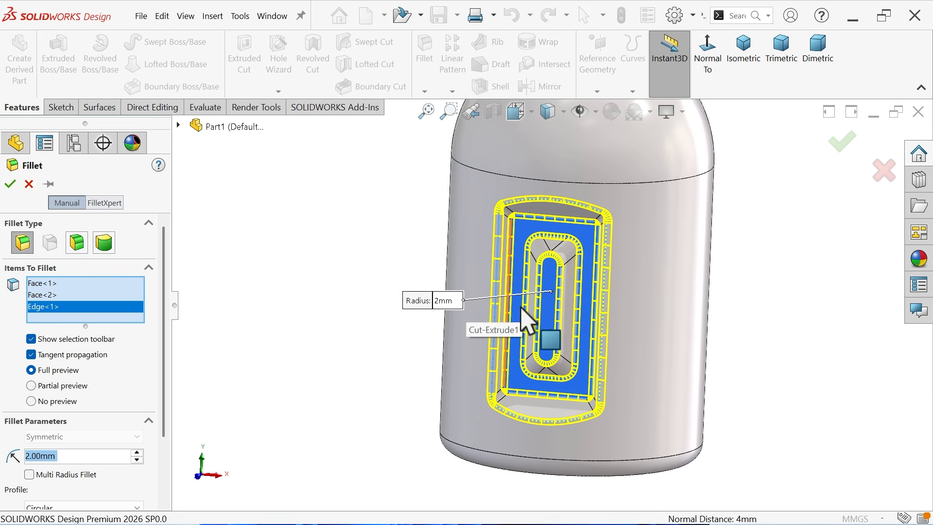
pyautogui.scroll(-2, 558, 344)
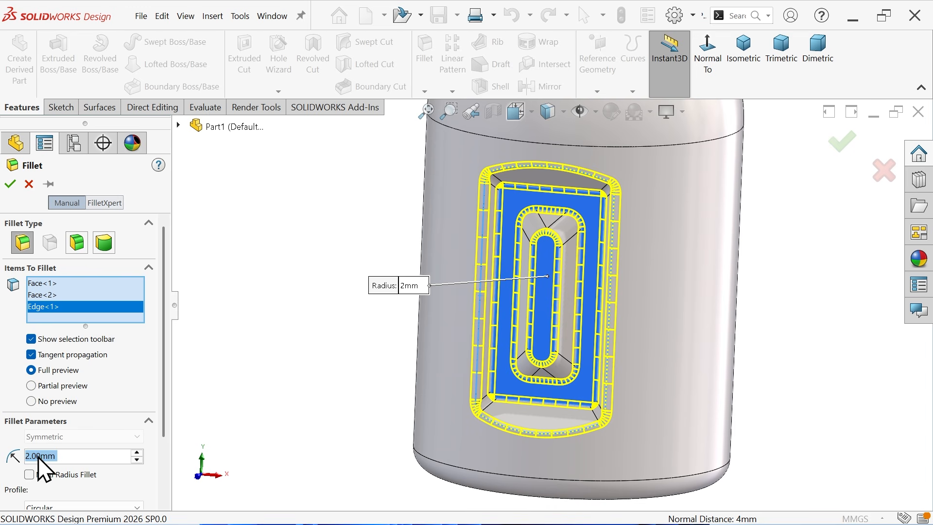
pyautogui.click(10, 183)
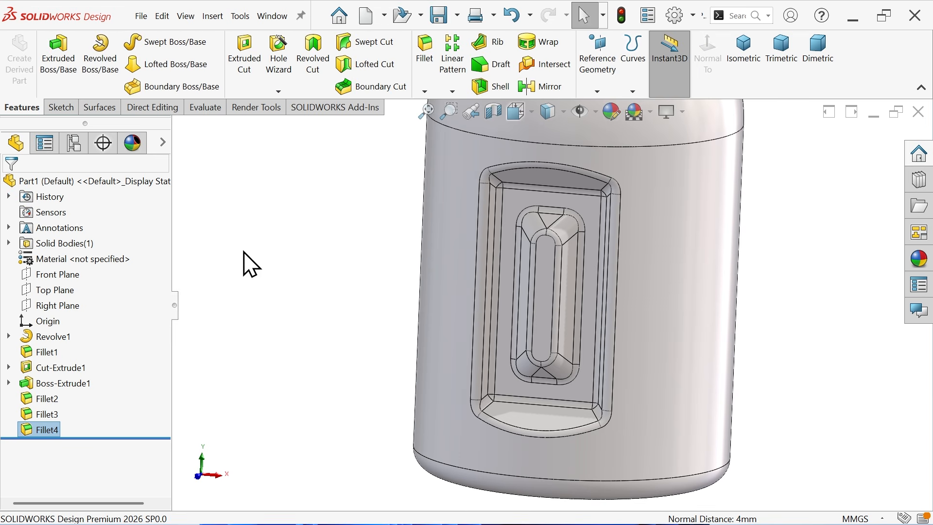
pyautogui.moveTo(419, 286)
pyautogui.mouseDown(button='middle')
pyautogui.moveTo(466, 191)
pyautogui.moveTo(394, 263)
pyautogui.moveTo(403, 286)
pyautogui.mouseUp(button='middle')
pyautogui.scroll(3, 403, 287)
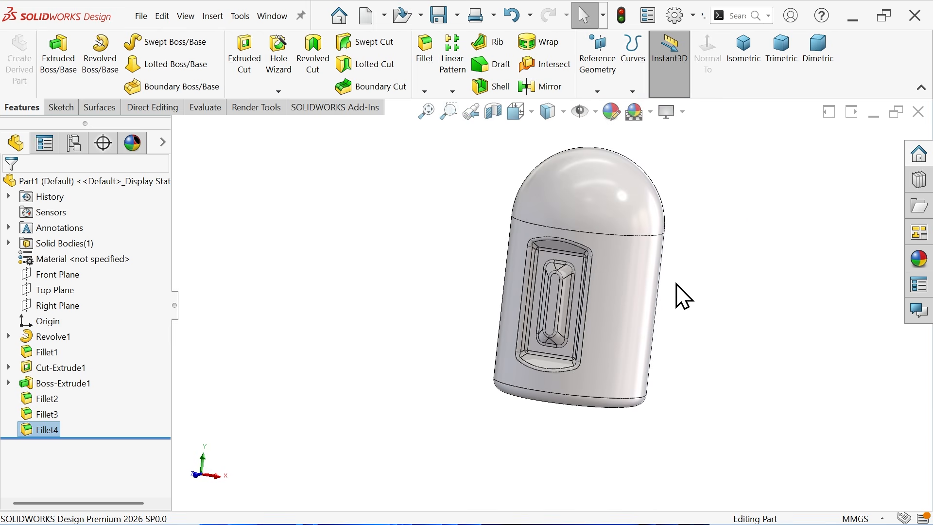
pyautogui.moveTo(678, 294); pyautogui.dragTo(638, 278, button='middle')
pyautogui.scroll(-1, 590, 278)
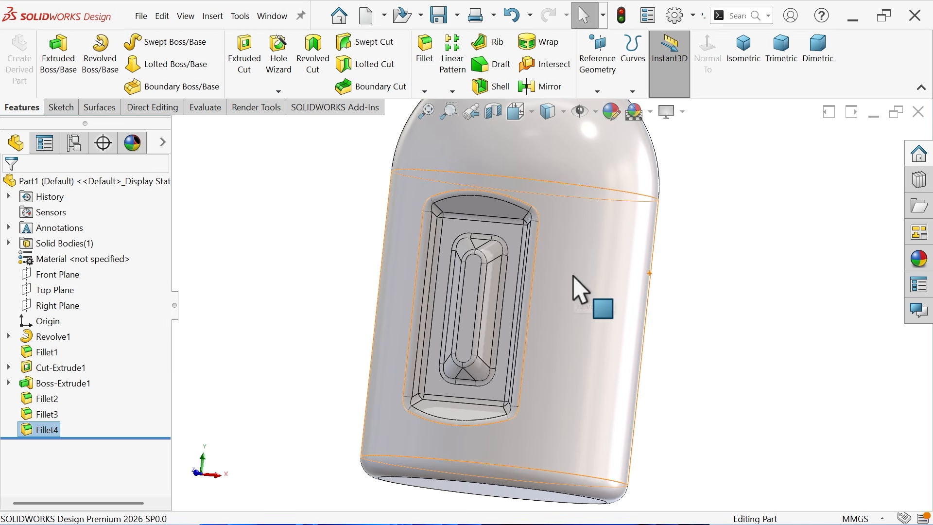
pyautogui.scroll(2, 572, 275)
pyautogui.scroll(-1, 546, 266)
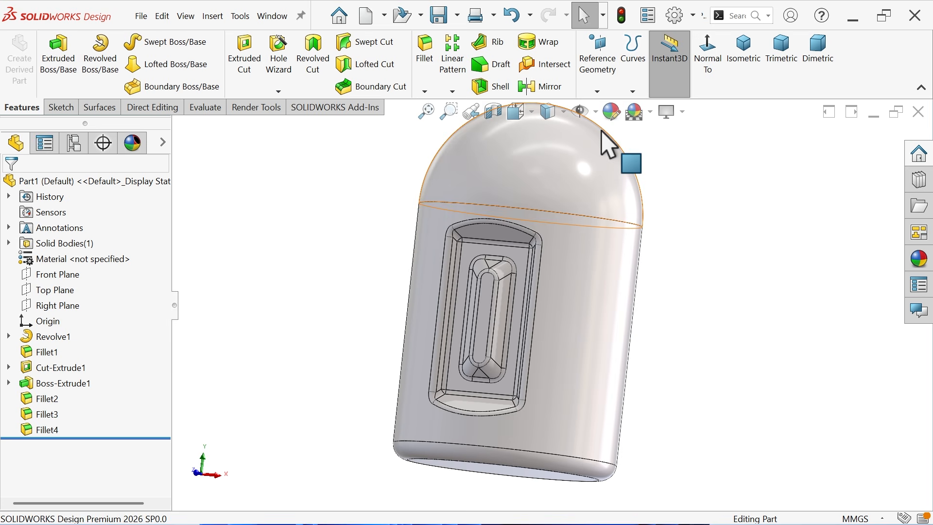
# - Open the appearance of the whole bottle body for editing
pyautogui.click(121, 182)
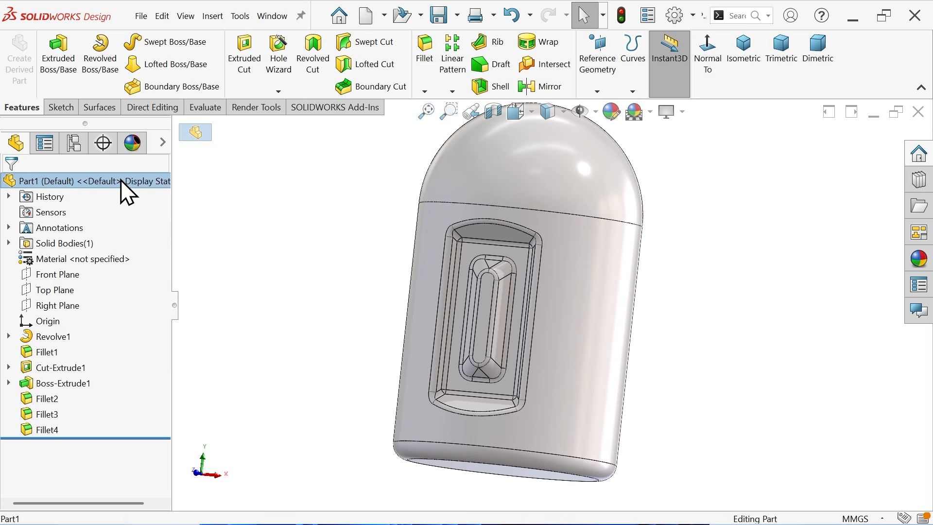
pyautogui.click(528, 160)
pyautogui.rightClick(530, 159)
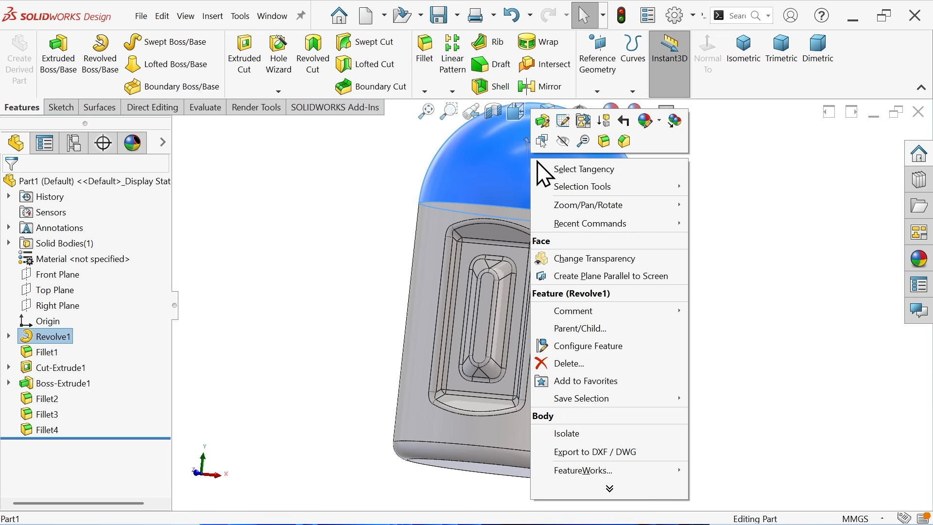
pyautogui.click(660, 123)
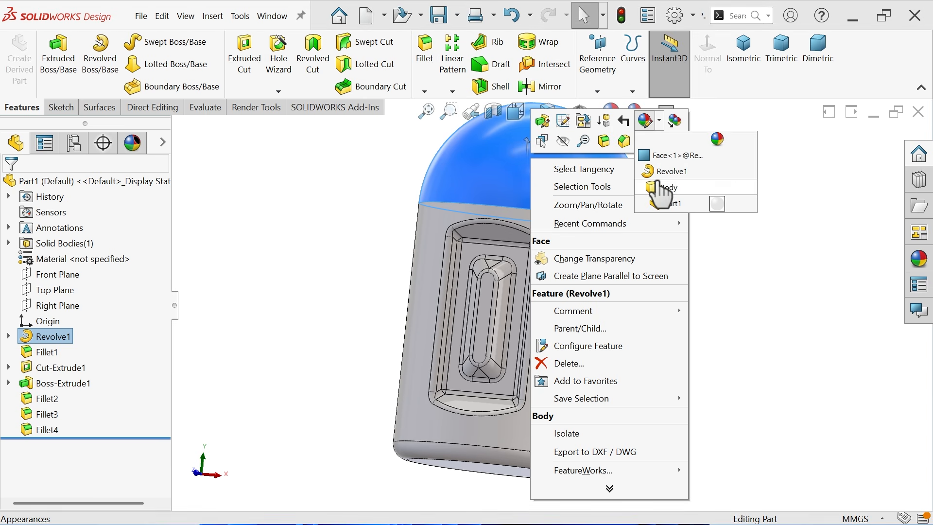
pyautogui.click(663, 187)
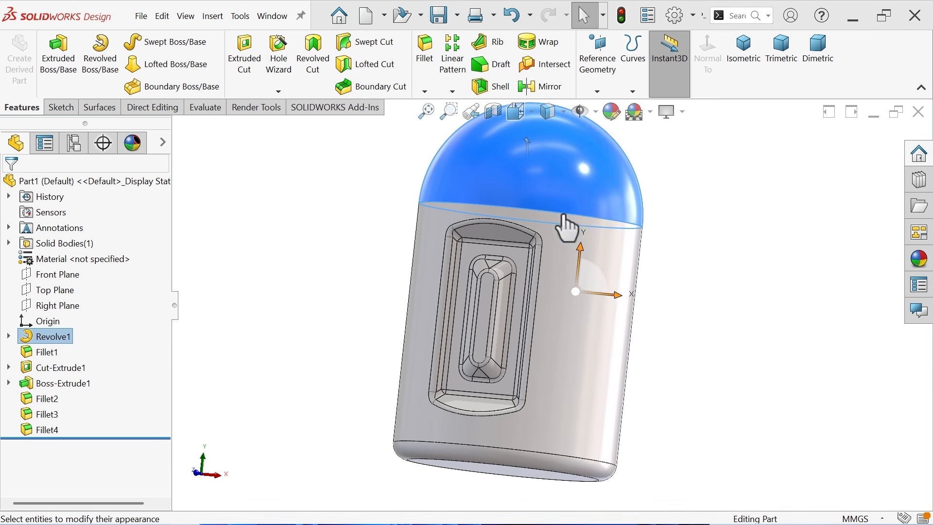
# - Try the light yellow and bright yellow standard colours on the bottle body
pyautogui.scroll(-4, 165, 340)
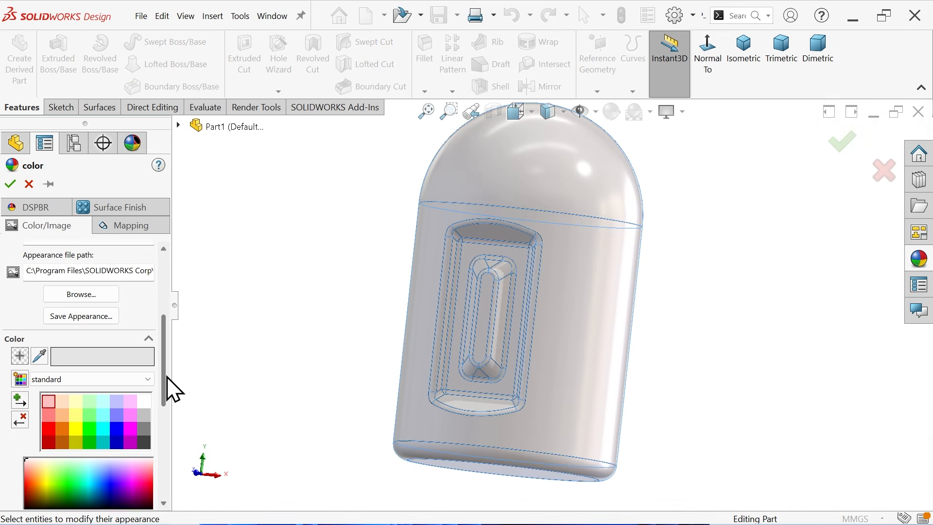
pyautogui.click(76, 408)
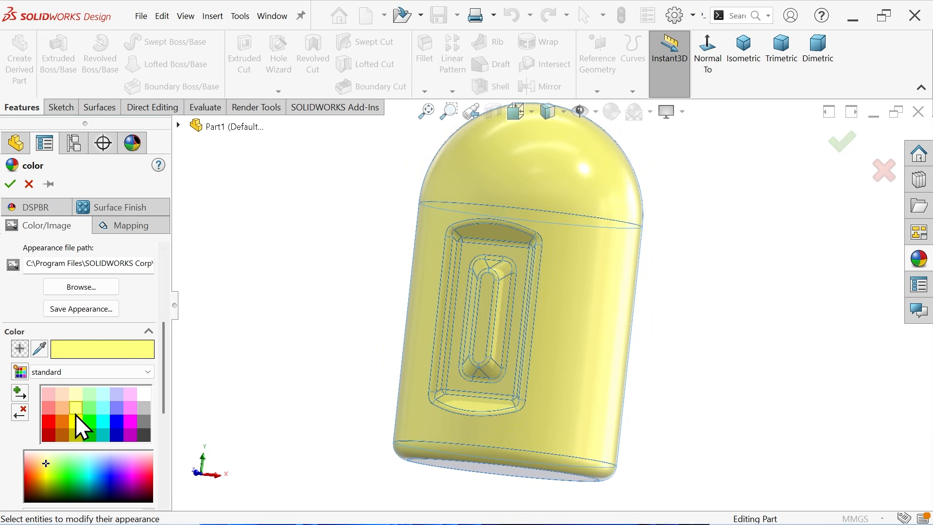
pyautogui.click(75, 420)
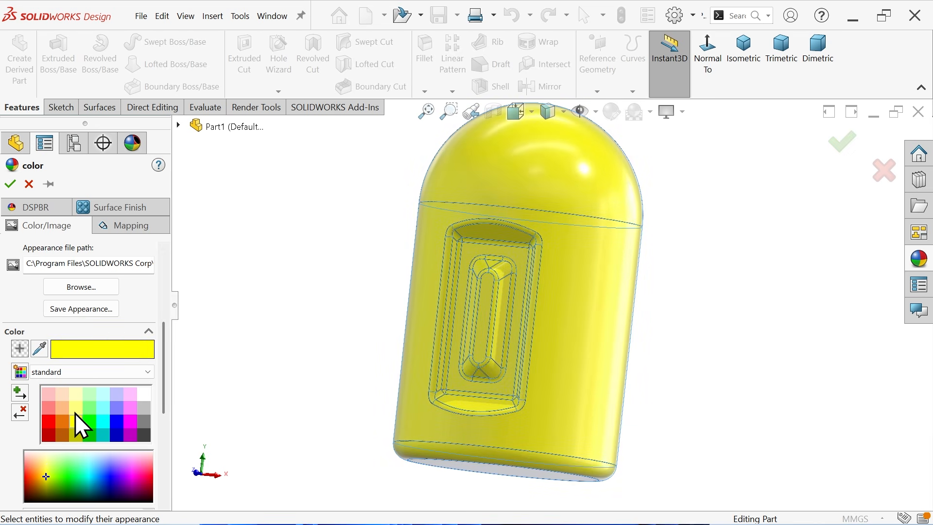
pyautogui.click(75, 412)
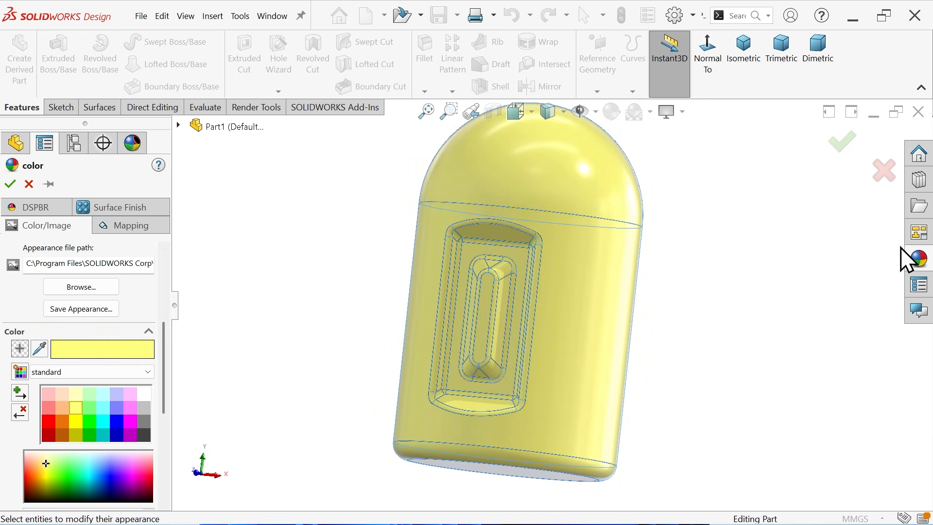
# - Apply the yellow high gloss plastic appearance to the bottle body and accept it
pyautogui.click(920, 262)
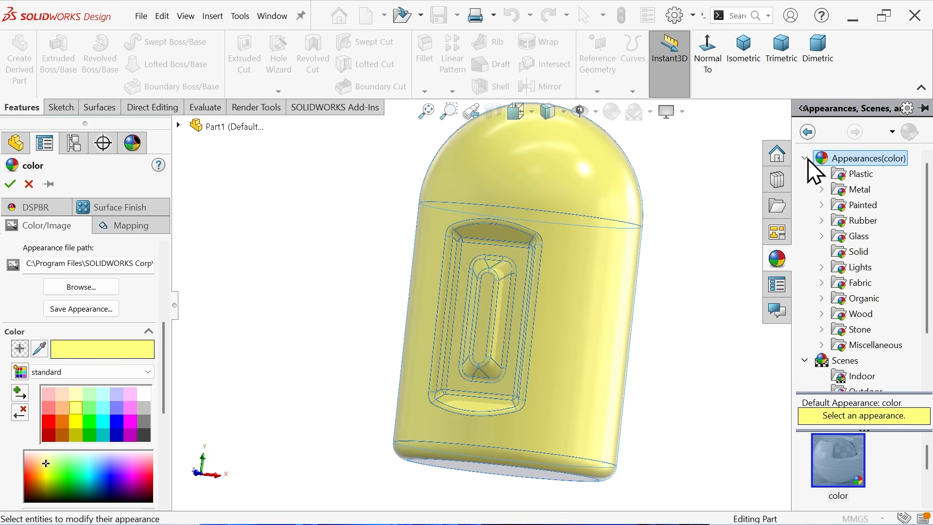
pyautogui.click(821, 174)
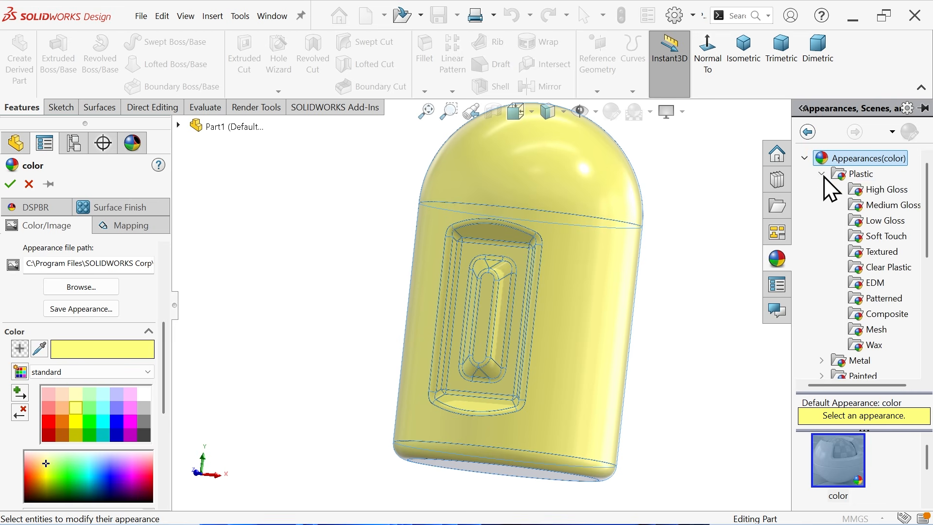
pyautogui.click(874, 189)
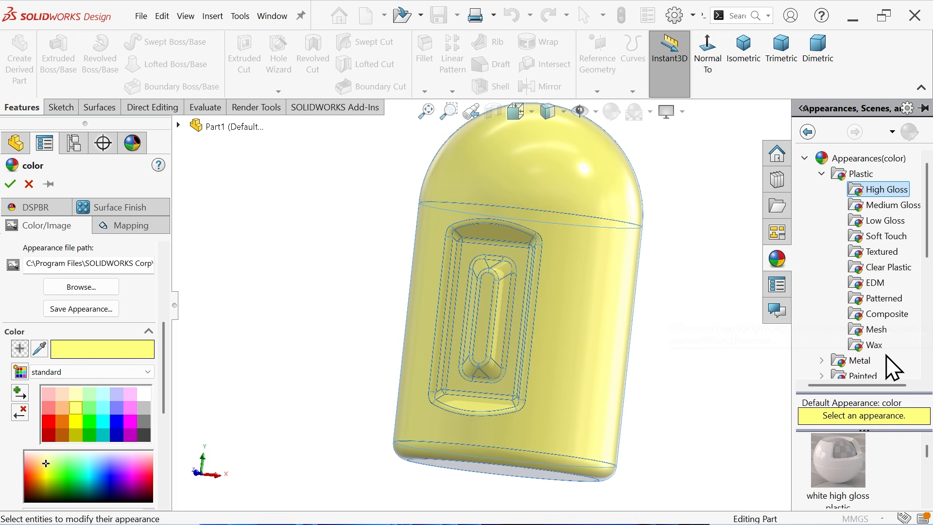
pyautogui.moveTo(795, 349); pyautogui.dragTo(743, 349)
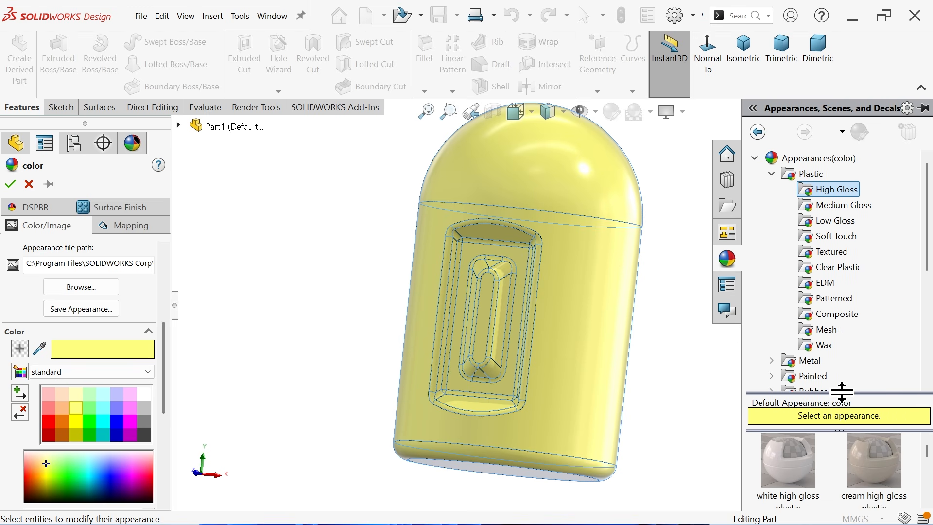
pyautogui.moveTo(830, 287); pyautogui.dragTo(831, 275)
pyautogui.scroll(-3, 835, 360)
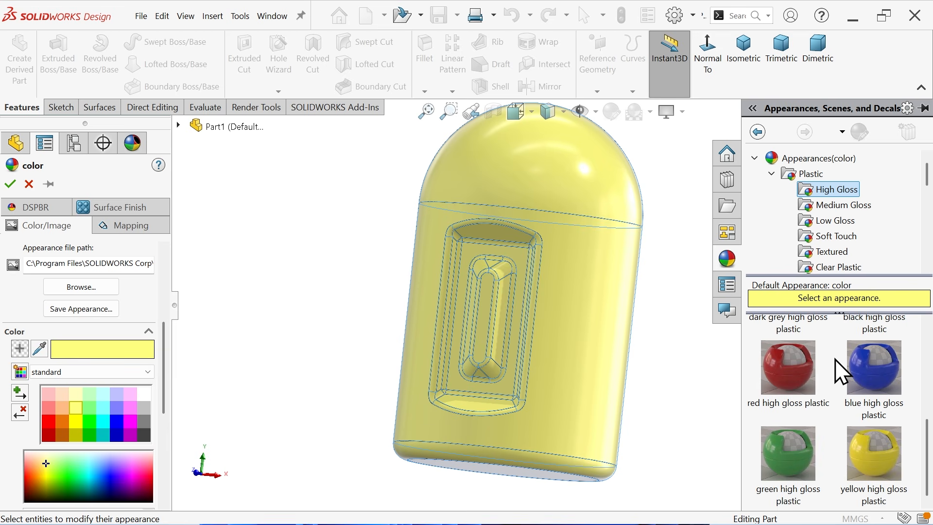
pyautogui.click(870, 445)
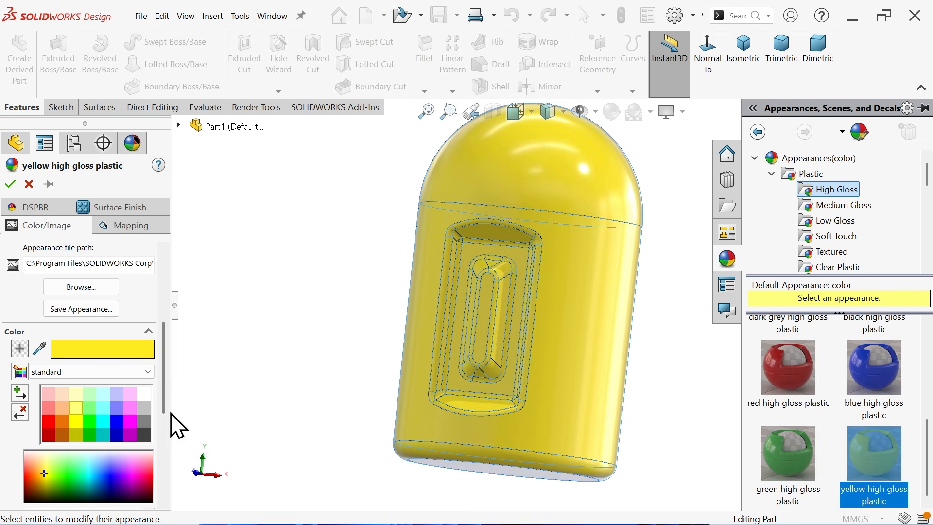
pyautogui.click(10, 184)
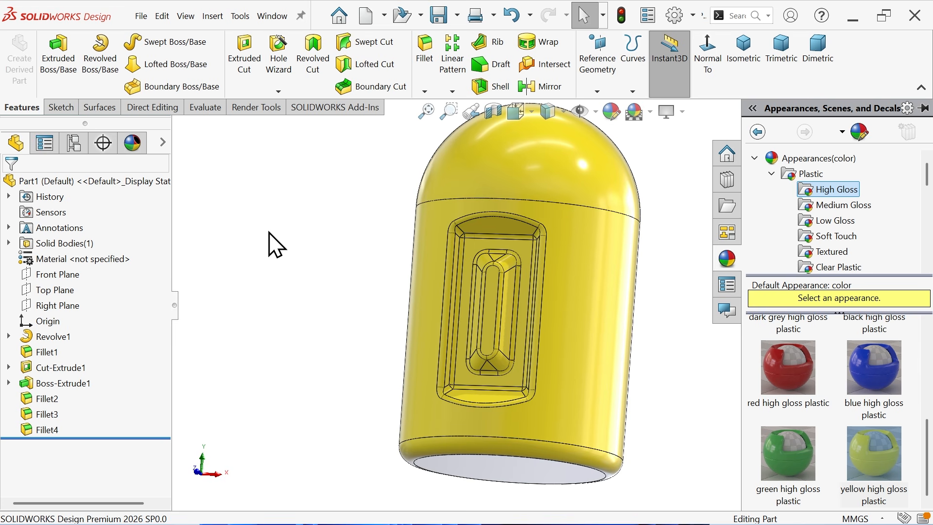
# - Set up a circular pattern about the dome's circular base edge with 6 equally spaced instances over 360°
pyautogui.scroll(-2, 500, 262)
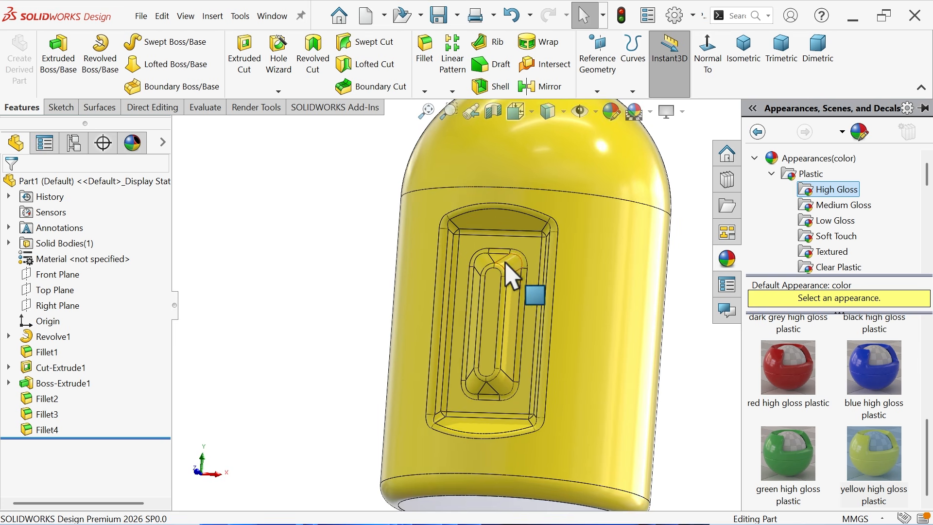
pyautogui.click(453, 92)
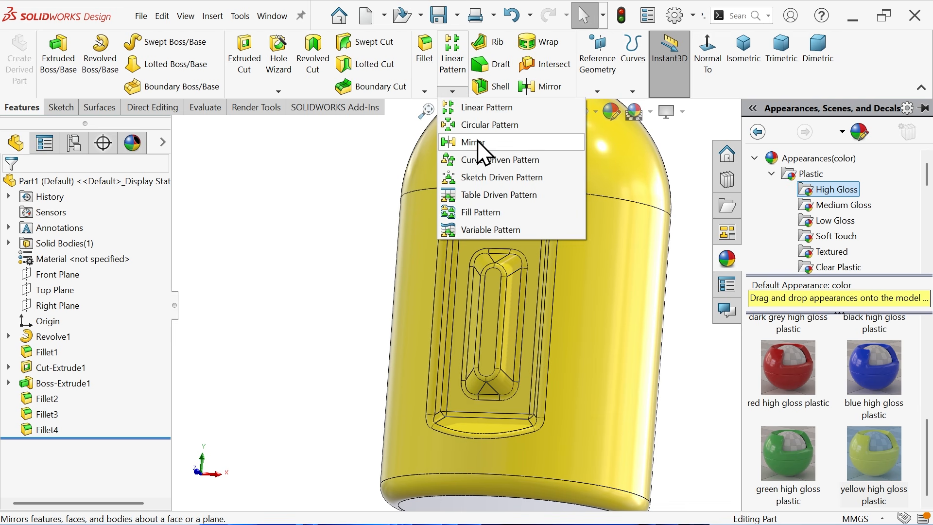
pyautogui.click(477, 129)
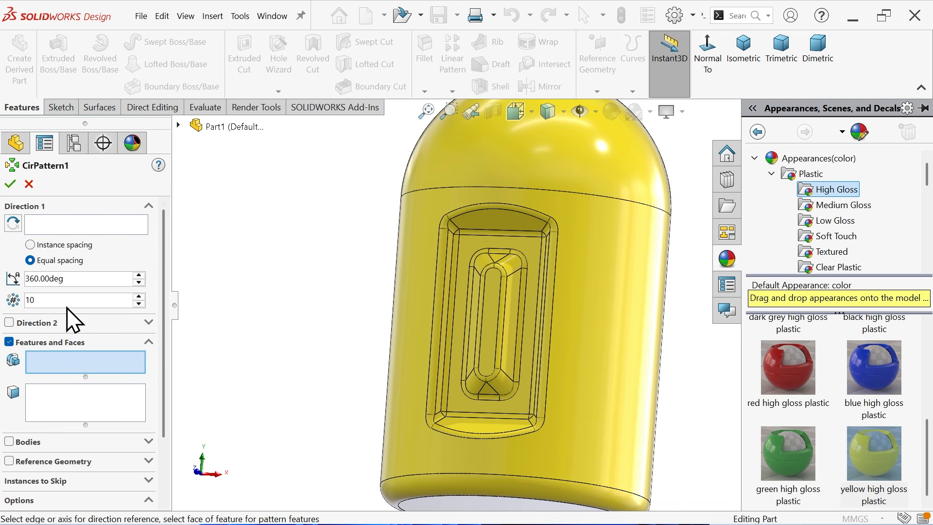
pyautogui.click(92, 227)
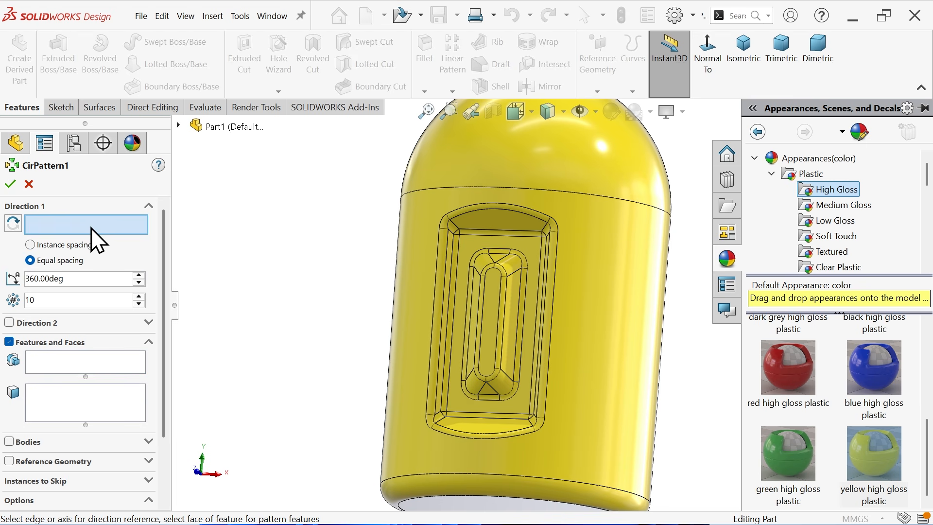
pyautogui.click(507, 199)
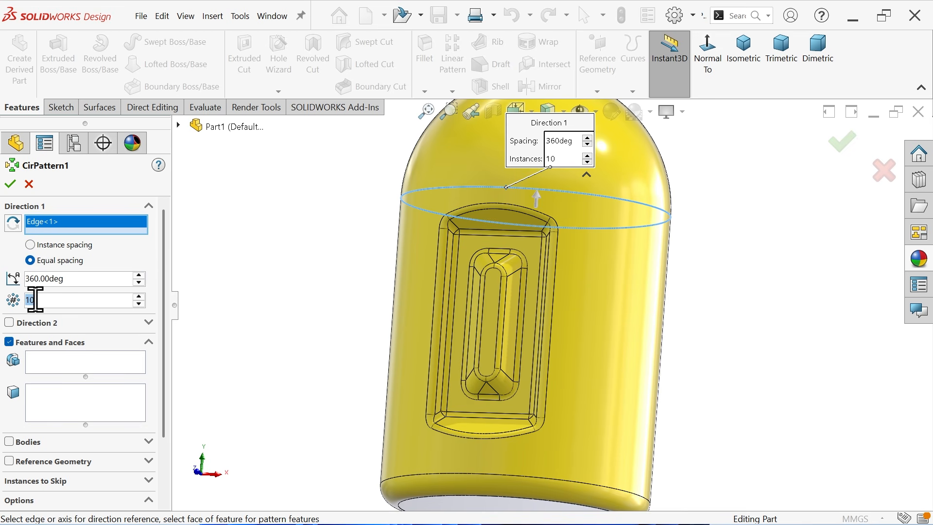
pyautogui.click(59, 360)
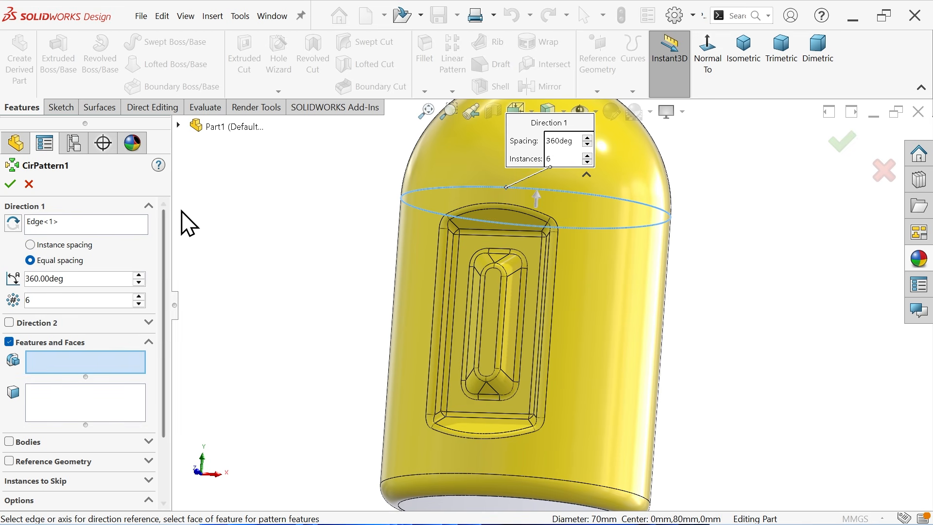
# - Pattern Cut-Extrude1, Boss-Extrude1, Fillet2, Fillet3 and Fillet4 around the bottle and accept the circular pattern
pyautogui.click(179, 126)
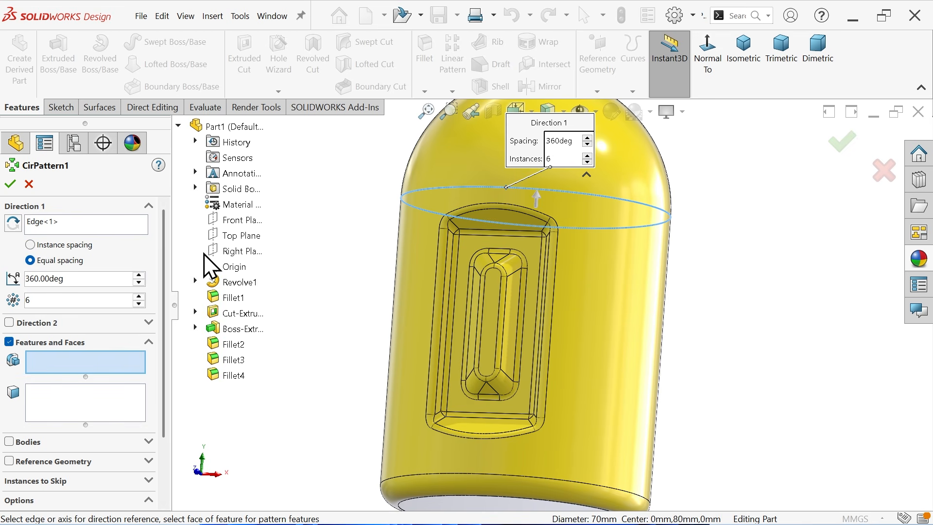
pyautogui.click(235, 316)
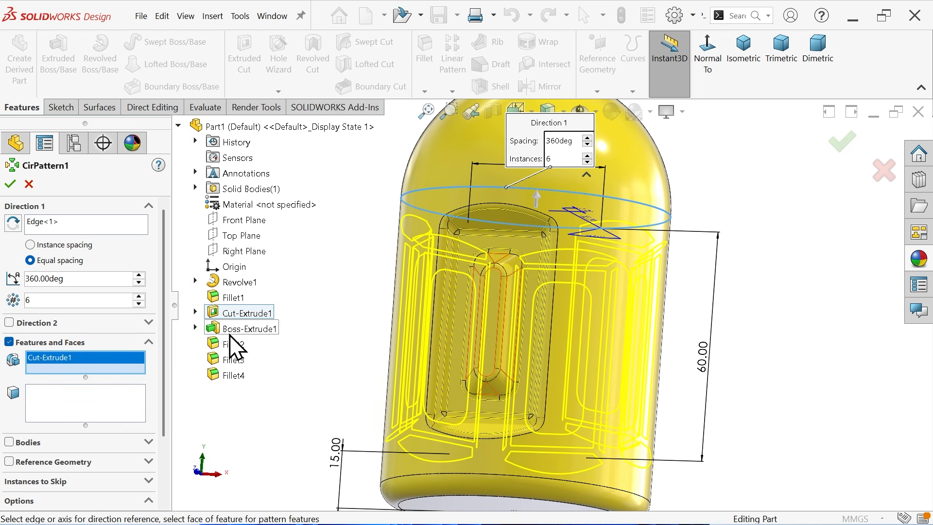
pyautogui.click(219, 329)
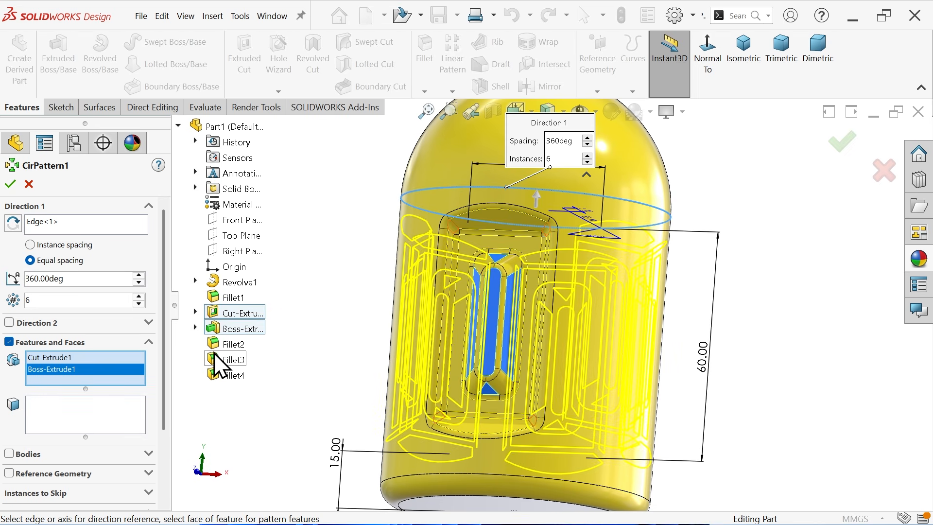
pyautogui.click(217, 345)
pyautogui.click(215, 360)
pyautogui.click(215, 376)
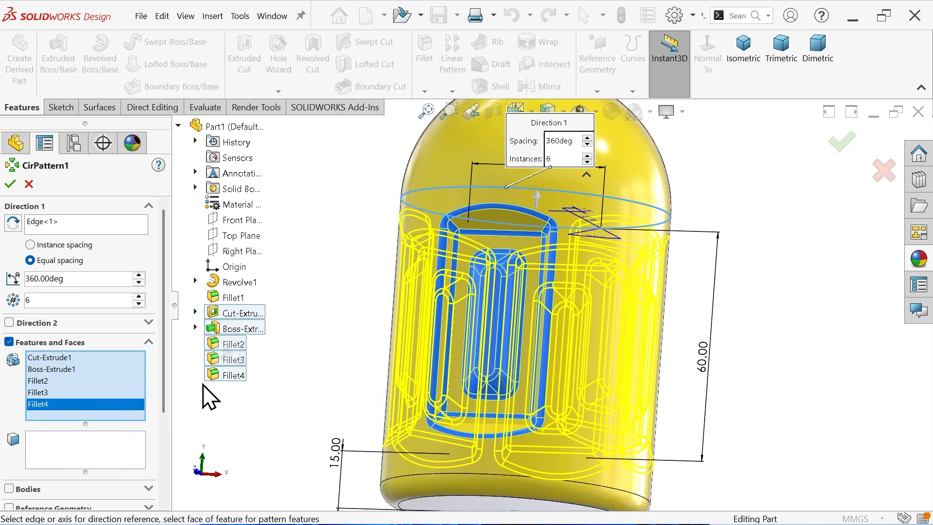
pyautogui.scroll(2, 350, 281)
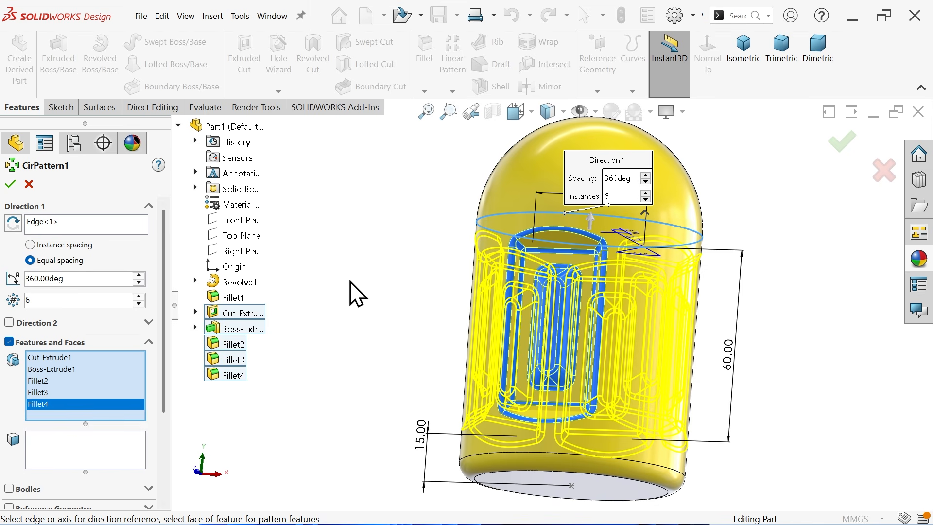
pyautogui.click(11, 184)
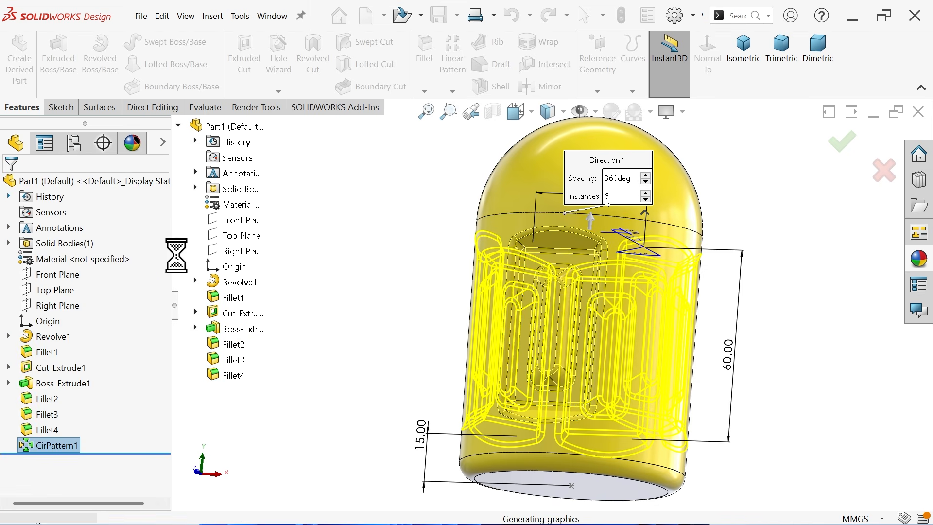
pyautogui.moveTo(395, 302); pyautogui.dragTo(623, 264, button='middle')
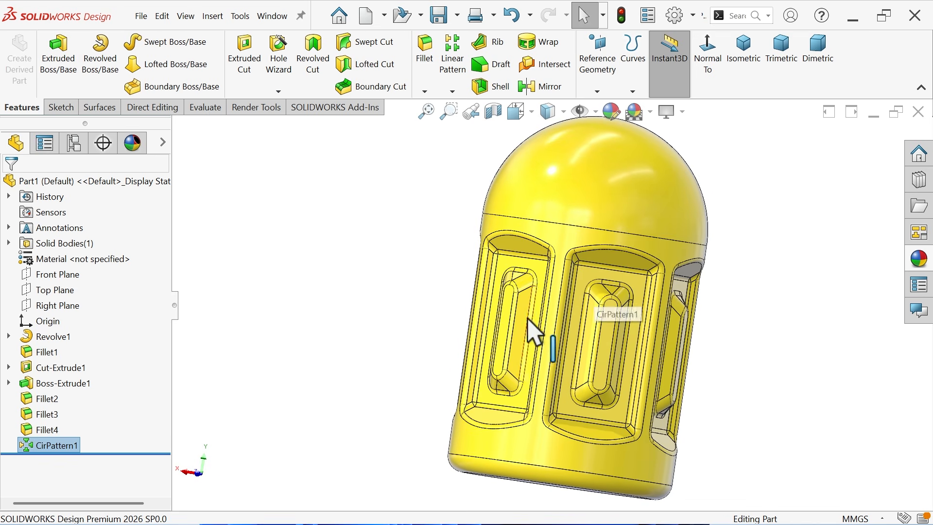
# - Check the neck and shoulder dimensions in the bottle drawing image, and start a sketch on the Front Plane of the bottle part
pyautogui.click(475, 510)
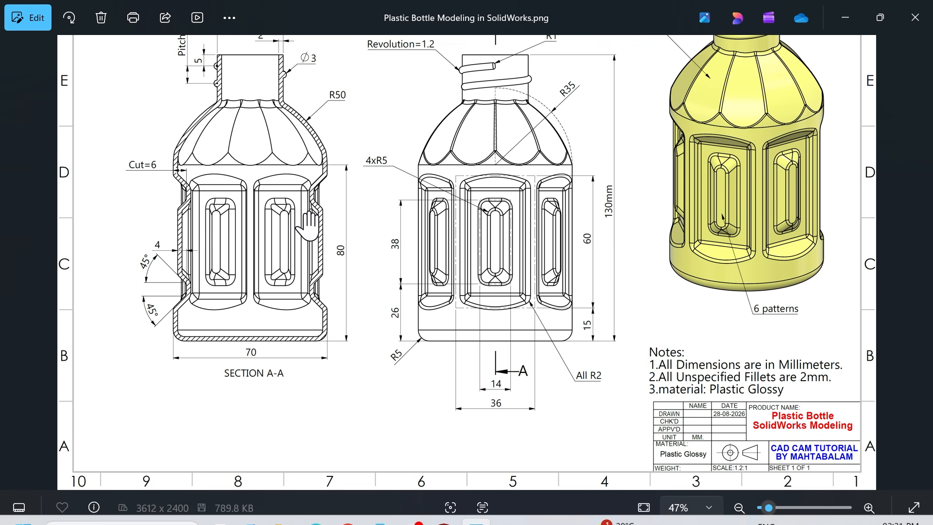
pyautogui.scroll(2, 297, 233)
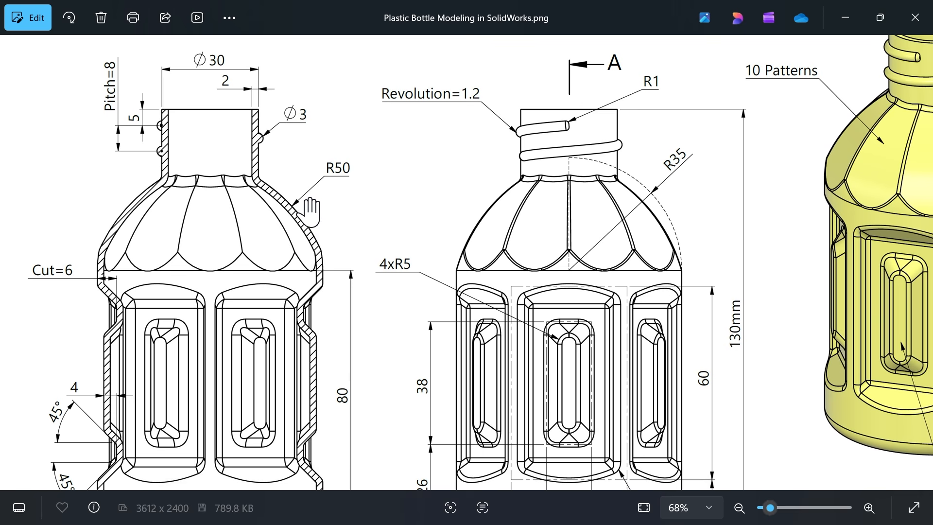
pyautogui.moveTo(412, 224)
pyautogui.mouseDown()
pyautogui.moveTo(317, 227)
pyautogui.moveTo(410, 210)
pyautogui.moveTo(431, 225)
pyautogui.mouseUp()
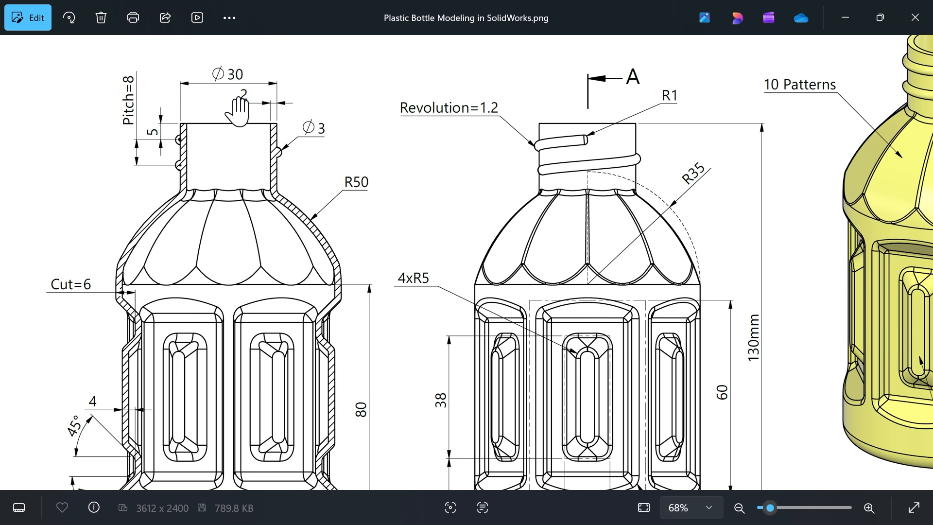
pyautogui.click(845, 18)
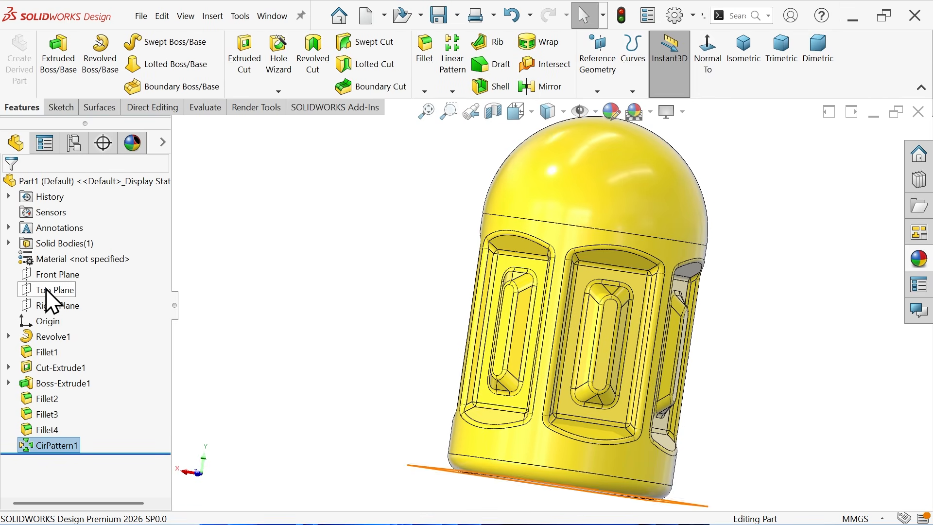
pyautogui.click(51, 275)
pyautogui.click(62, 251)
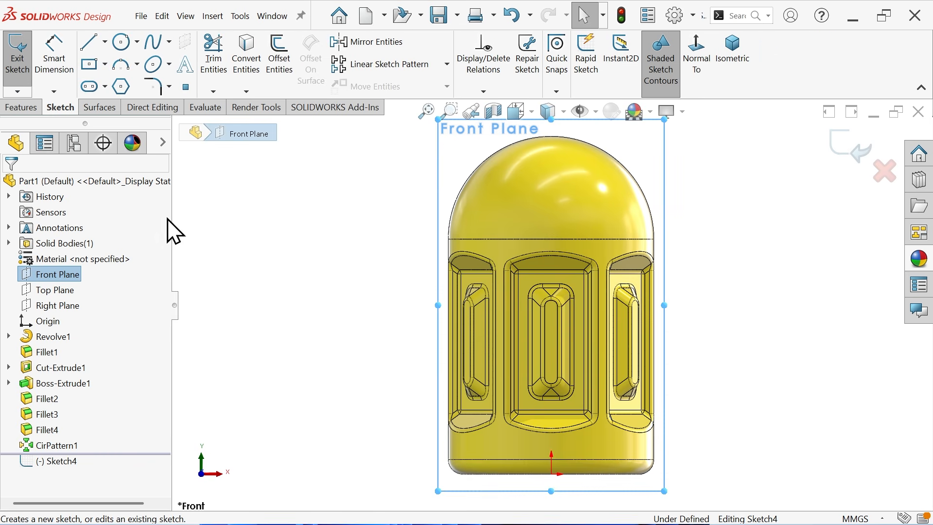
# - Draw construction lines from the dome's apex down to its base centre and from there horizontally out to the dome's edge
pyautogui.click(105, 43)
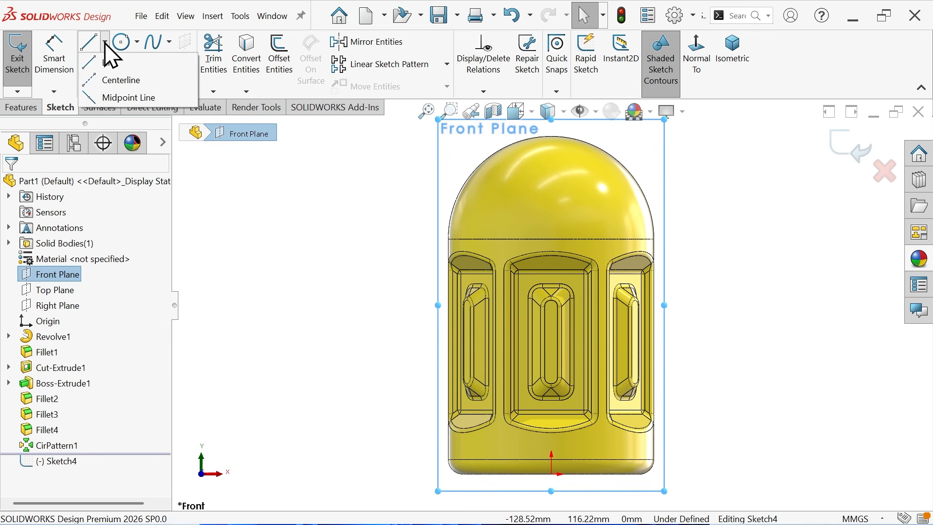
pyautogui.click(115, 80)
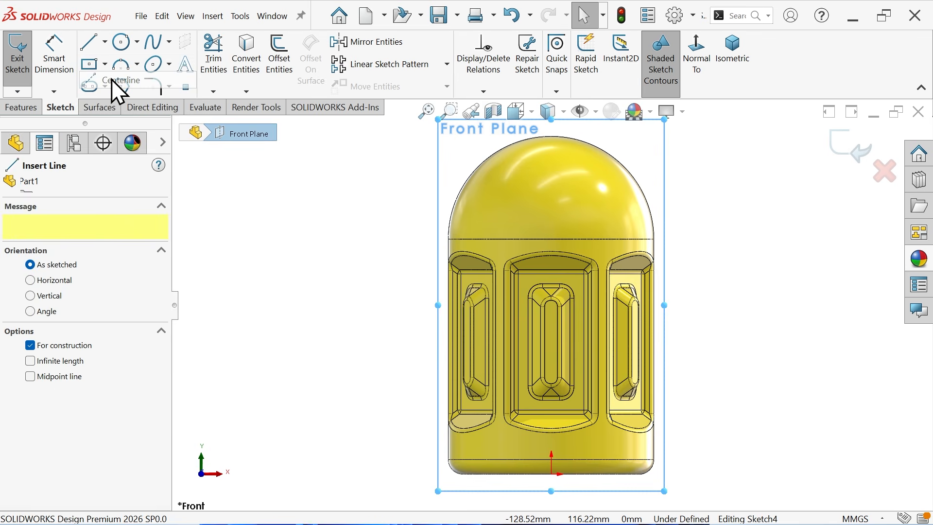
pyautogui.scroll(-3, 583, 146)
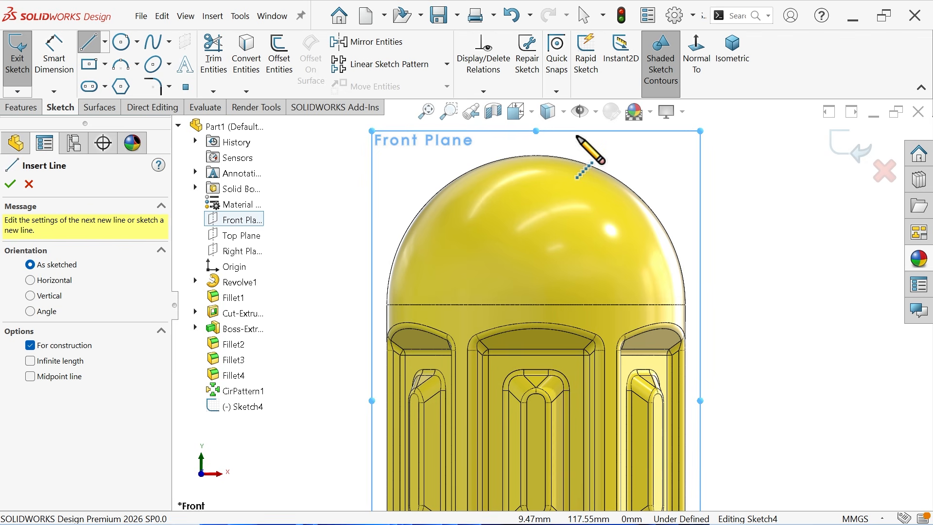
pyautogui.click(535, 155)
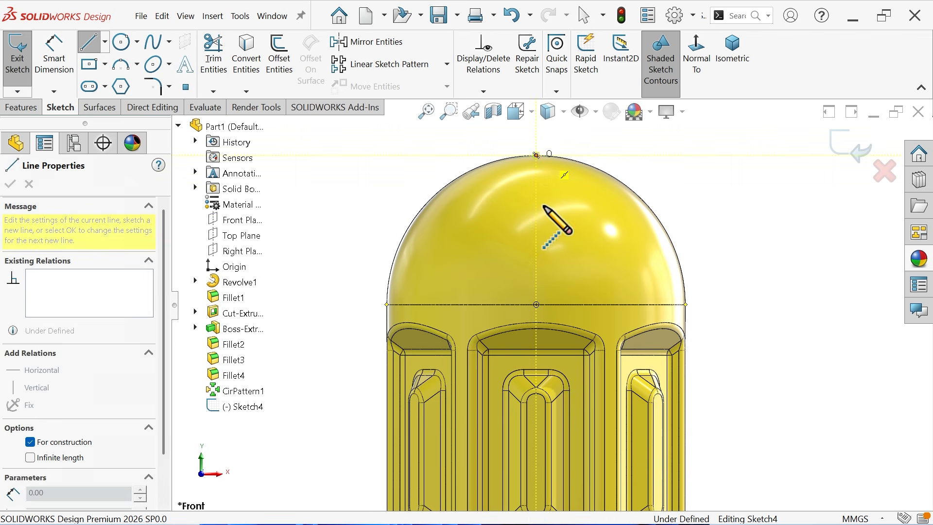
pyautogui.click(536, 304)
pyautogui.click(684, 305)
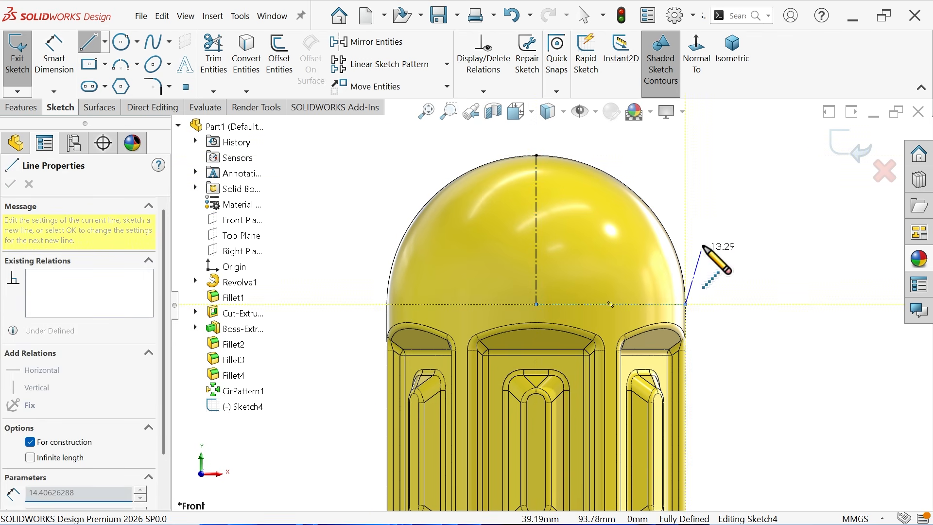
pyautogui.rightClick(703, 248)
pyautogui.click(737, 235)
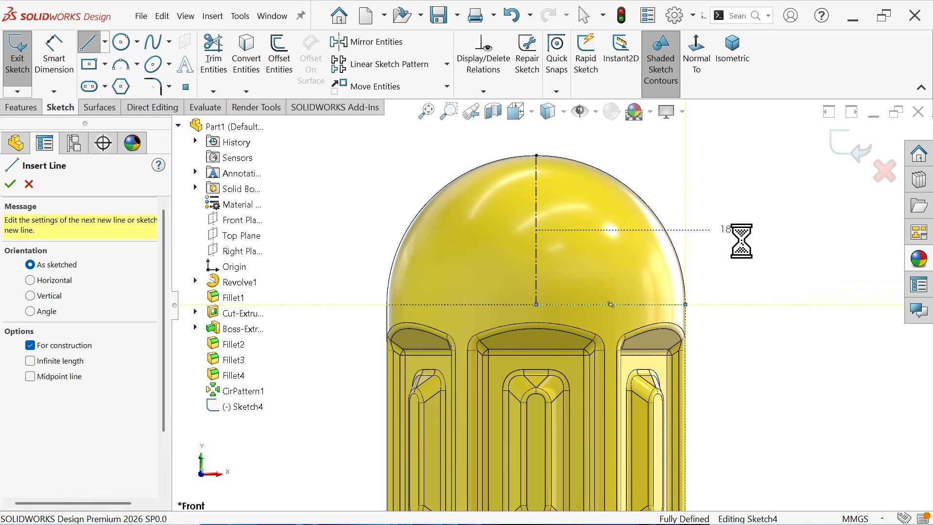
# - Draw a three-point arc from the dome's apex to the outer end of the horizontal centerline, bulging outward inside the dome outline
pyautogui.click(121, 64)
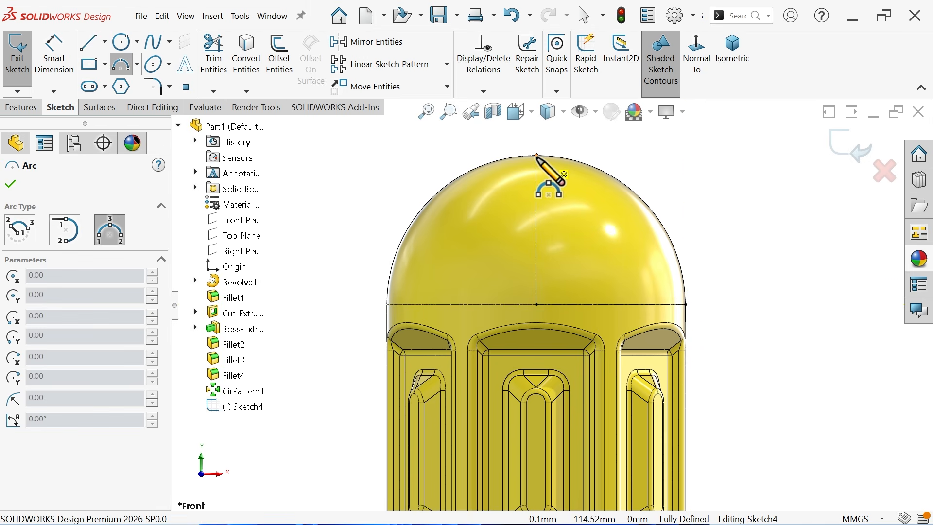
pyautogui.click(536, 156)
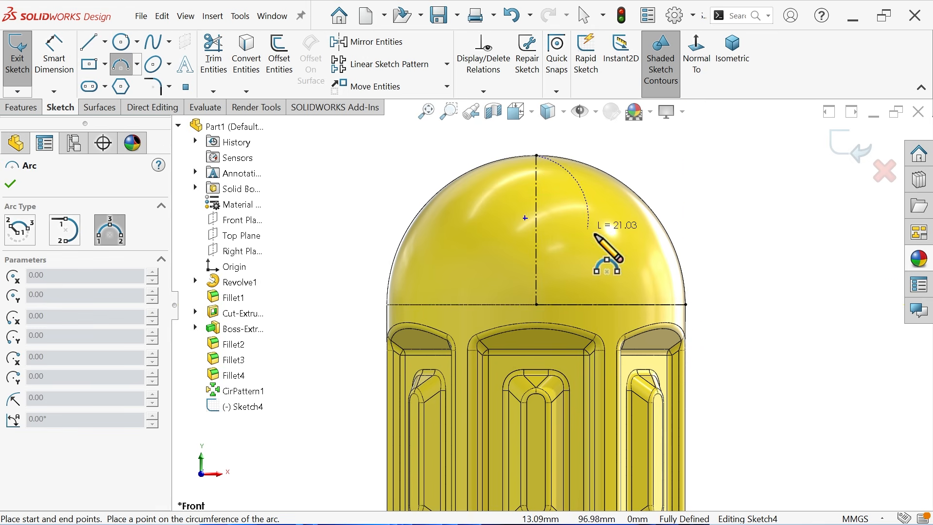
pyautogui.click(685, 304)
pyautogui.click(644, 257)
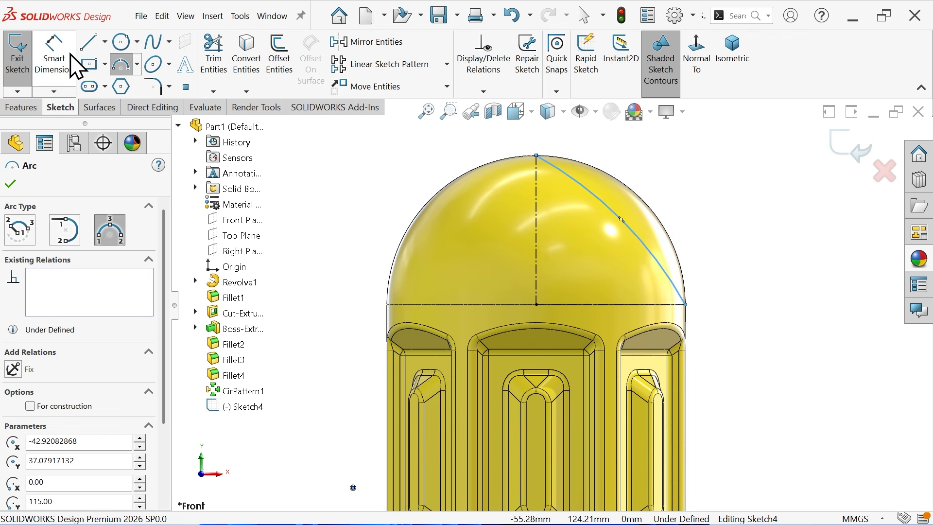
# - Dimension the shoulder arc with a radius of 50 mm
pyautogui.click(54, 56)
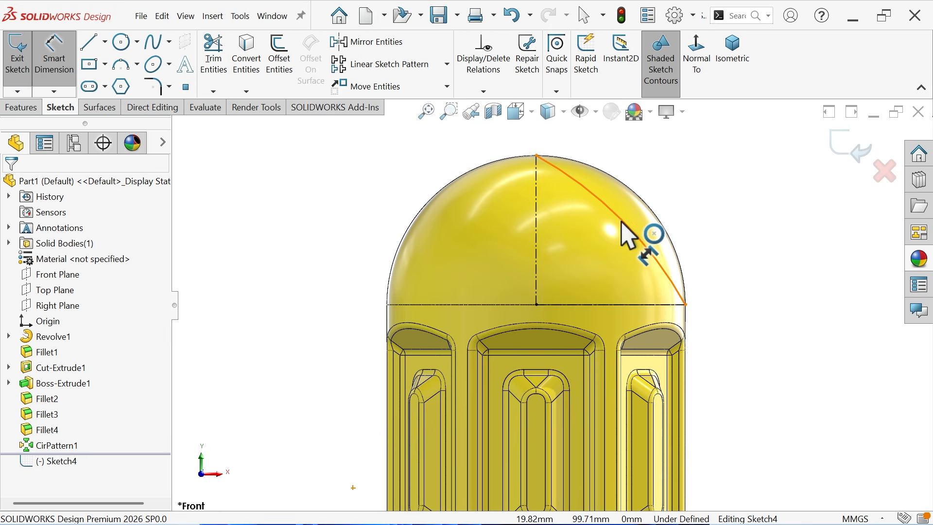
pyautogui.click(627, 236)
pyautogui.click(712, 209)
pyautogui.write('50')
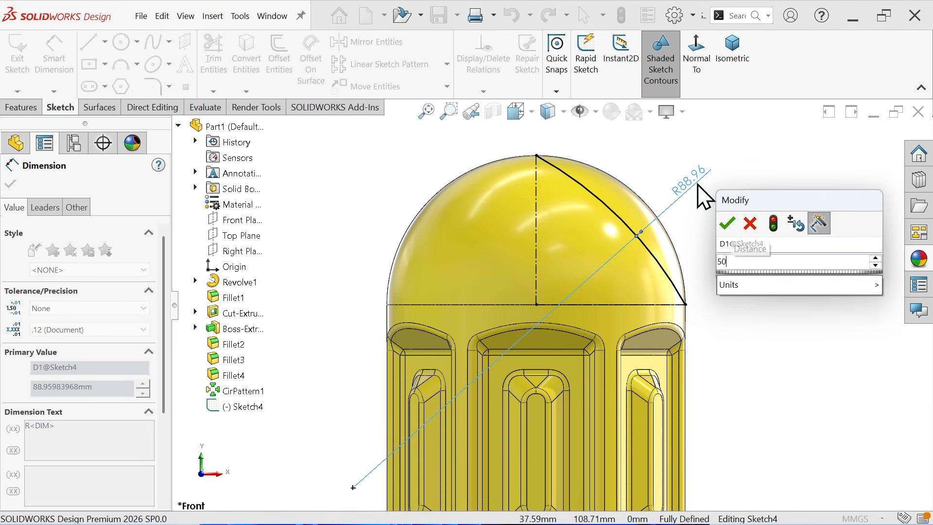
pyautogui.press('Return')
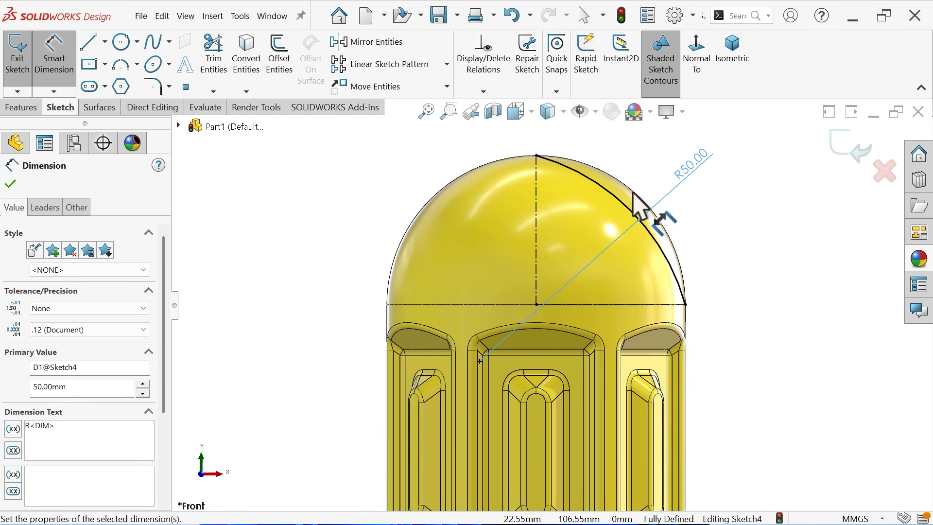
# - Cut the dome outside the R50 arc with an Extruded Cut set to Through All - Both, and accept it
pyautogui.click(24, 108)
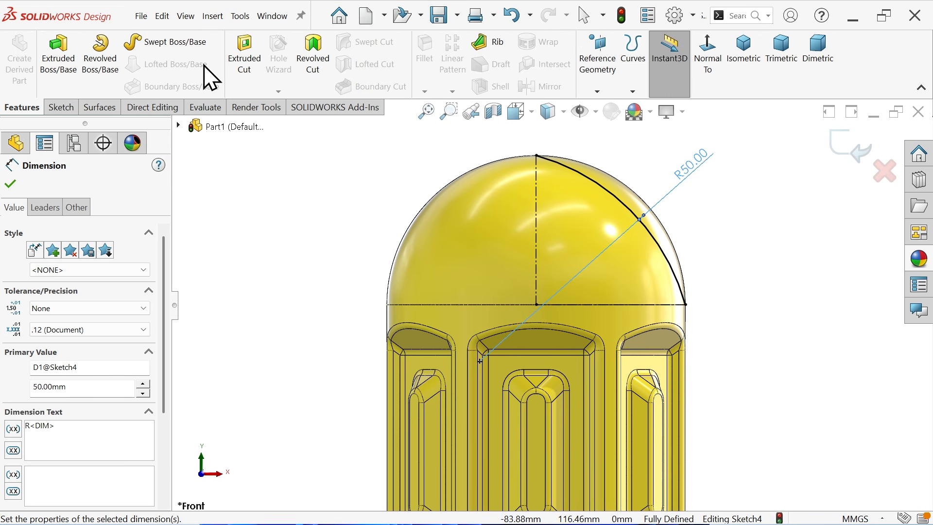
pyautogui.click(250, 51)
pyautogui.moveTo(336, 245); pyautogui.dragTo(500, 361, button='middle')
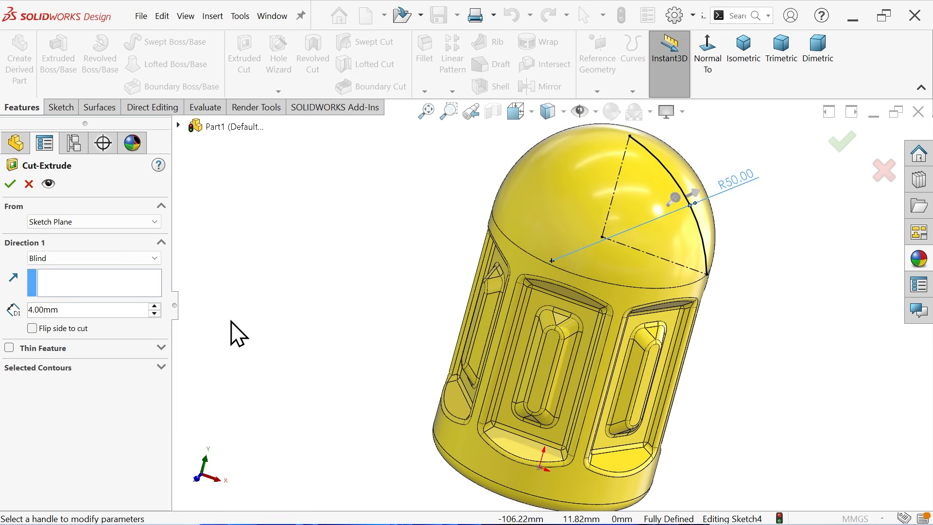
pyautogui.click(91, 262)
pyautogui.click(80, 291)
pyautogui.moveTo(322, 306); pyautogui.dragTo(510, 246, button='middle')
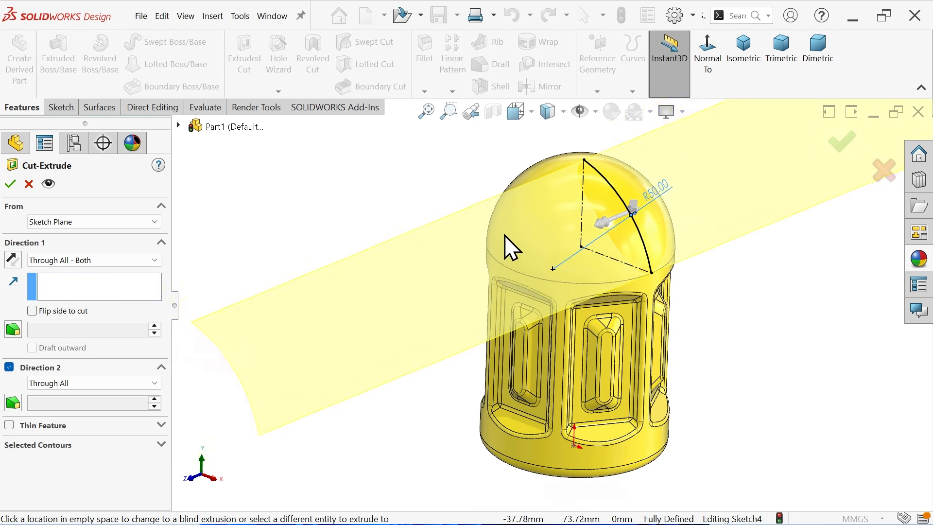
pyautogui.scroll(-3, 654, 248)
pyautogui.moveTo(654, 248); pyautogui.dragTo(662, 267, button='middle')
pyautogui.scroll(-3, 581, 262)
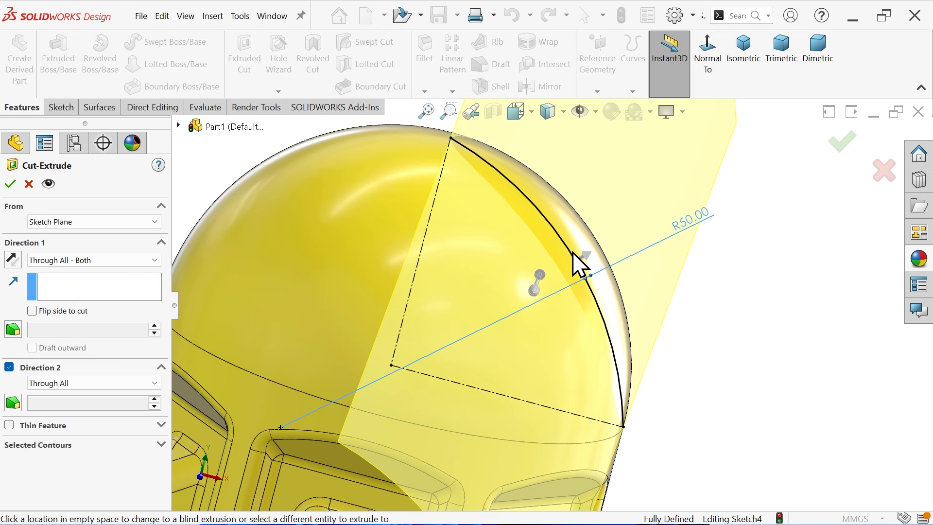
pyautogui.scroll(4, 335, 264)
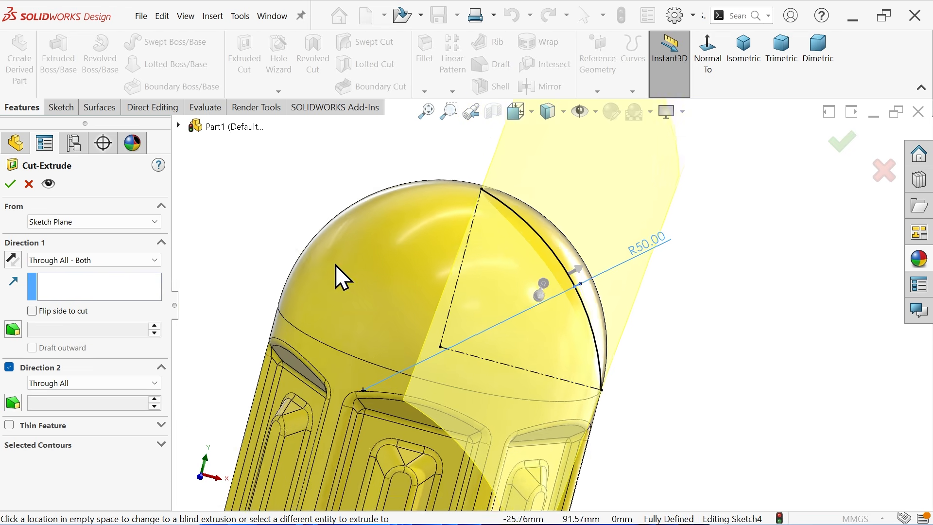
pyautogui.scroll(-2, 335, 264)
pyautogui.click(9, 183)
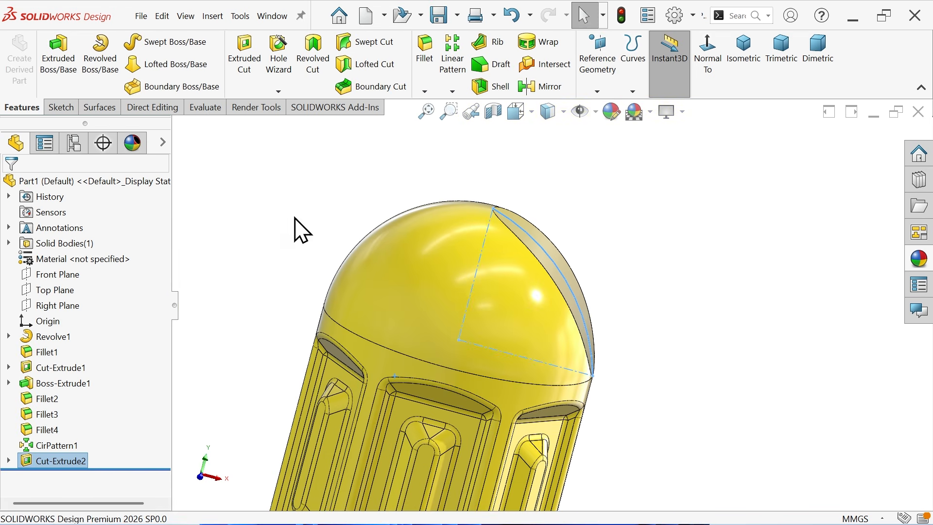
# - Circular-pattern the dome cut about the dome's circular base edge with 10 equally spaced instances over 360°, and accept it
pyautogui.moveTo(642, 233)
pyautogui.mouseDown(button='middle')
pyautogui.moveTo(600, 230)
pyautogui.moveTo(635, 236)
pyautogui.moveTo(651, 211)
pyautogui.mouseUp(button='middle')
pyautogui.click(652, 210)
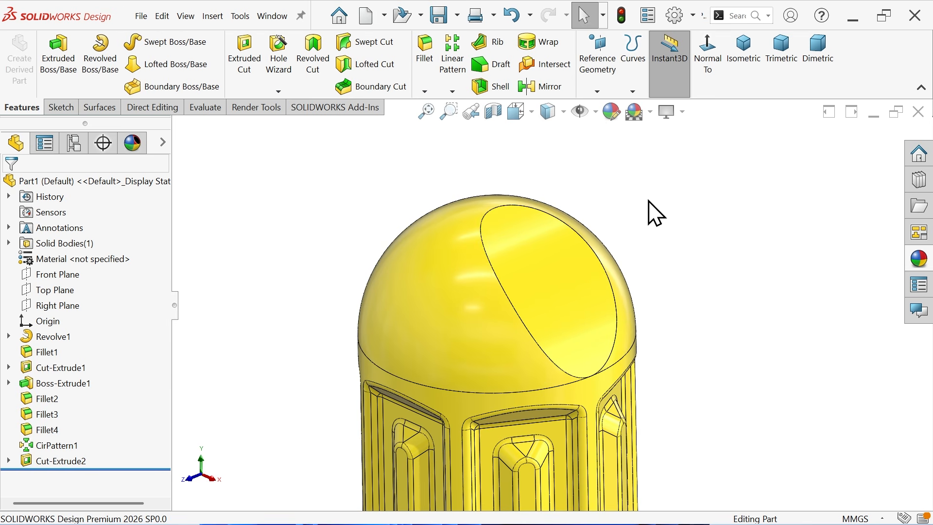
pyautogui.click(455, 93)
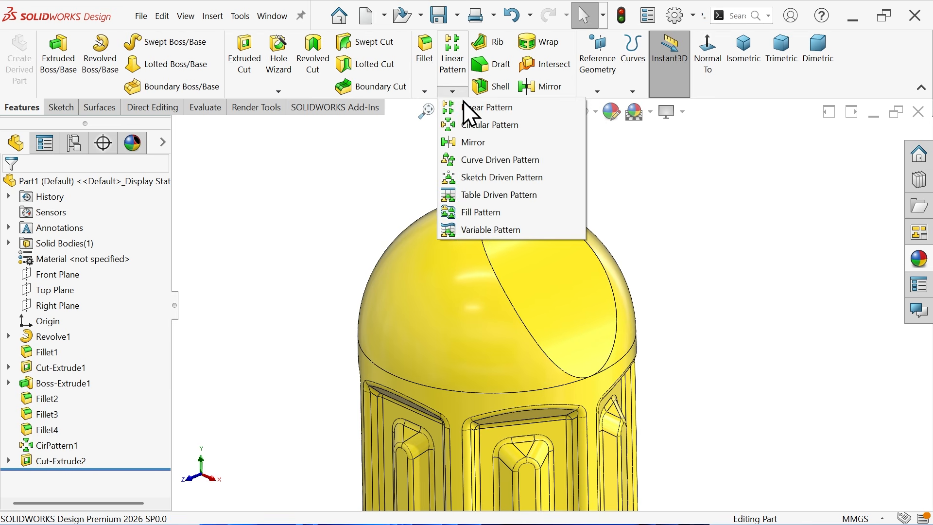
pyautogui.click(485, 125)
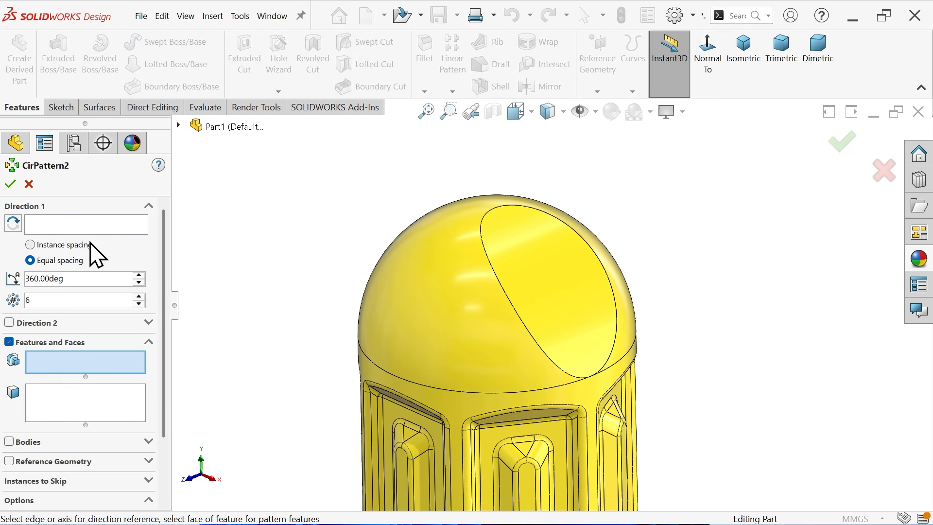
pyautogui.click(555, 256)
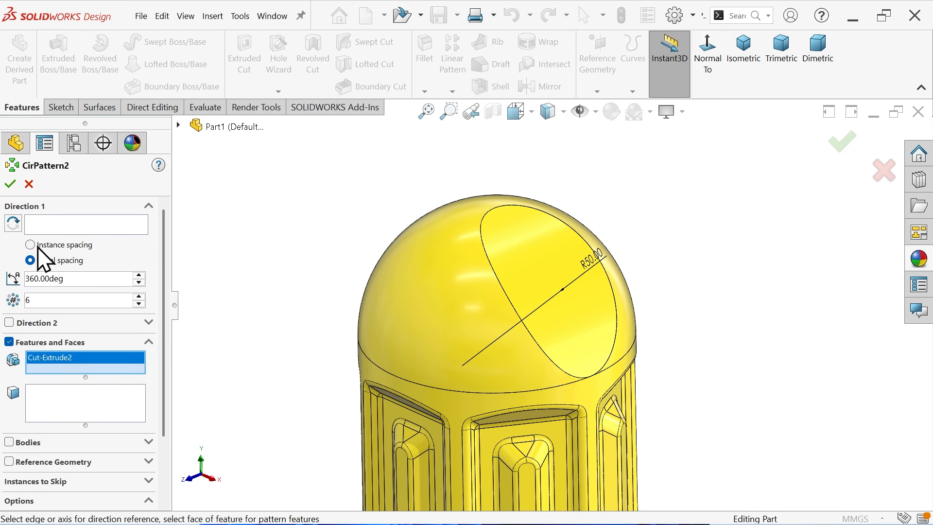
pyautogui.click(51, 225)
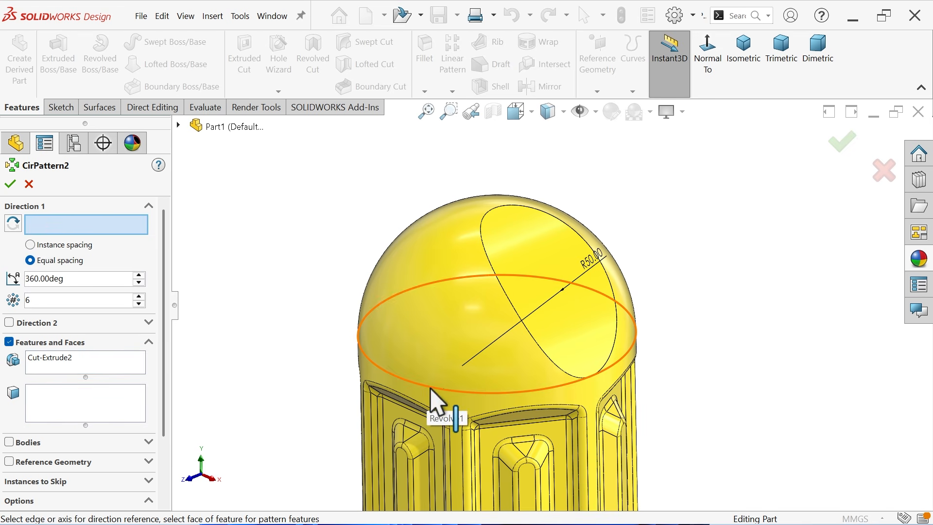
pyautogui.click(430, 401)
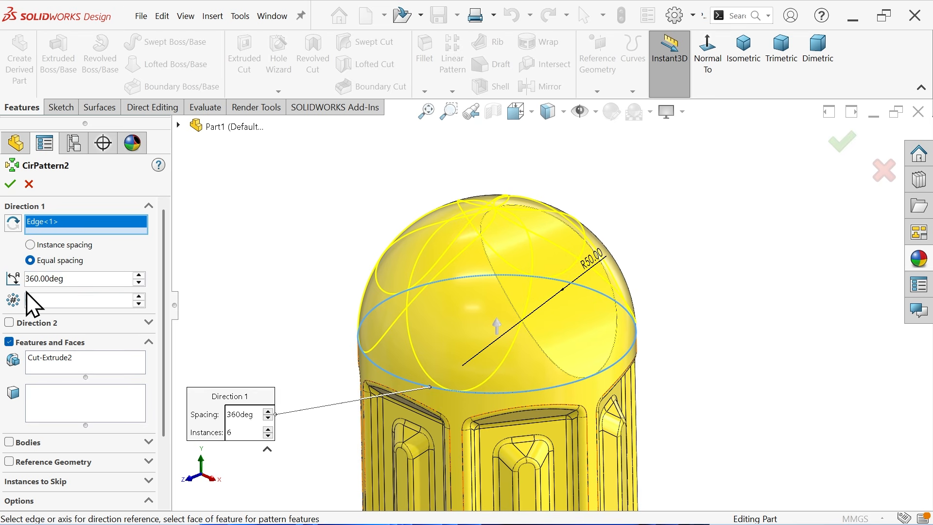
pyautogui.write('10')
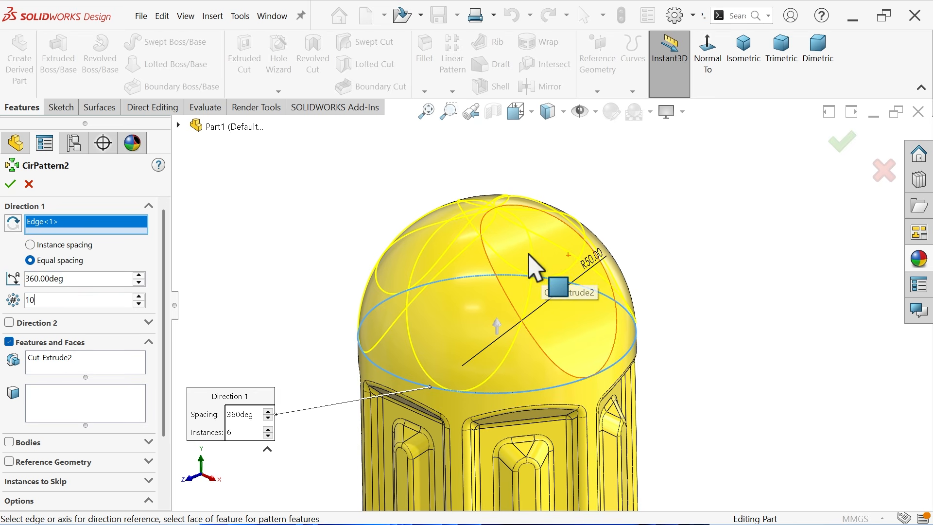
pyautogui.click(10, 185)
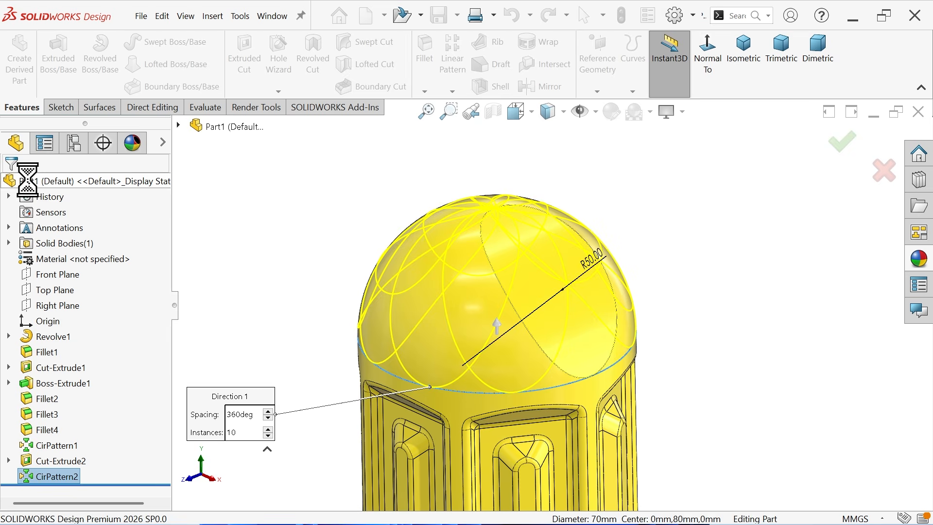
# - Start a sketch on the bottle's flat bottom face and draw a circle of about 13.7 mm radius centred on the origin
pyautogui.moveTo(312, 261); pyautogui.dragTo(336, 299, button='middle')
pyautogui.scroll(7, 546, 295)
pyautogui.moveTo(554, 320)
pyautogui.mouseDown(button='middle')
pyautogui.moveTo(555, 345)
pyautogui.moveTo(593, 339)
pyautogui.mouseUp(button='middle')
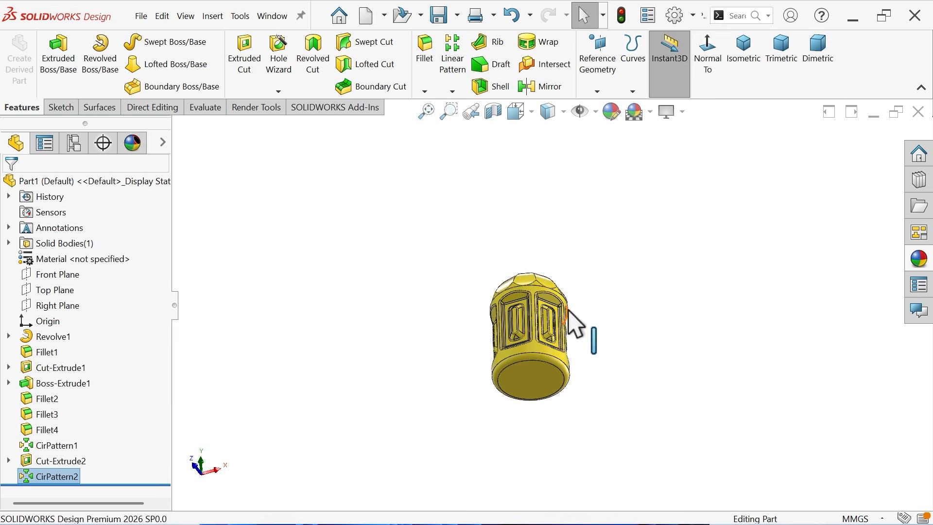
pyautogui.scroll(-5, 530, 381)
pyautogui.click(503, 377)
pyautogui.click(552, 331)
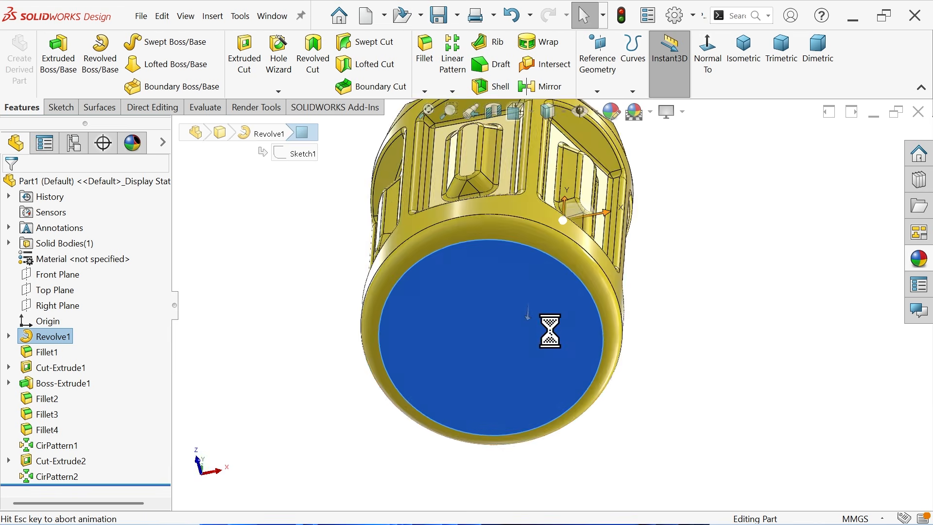
pyautogui.click(121, 45)
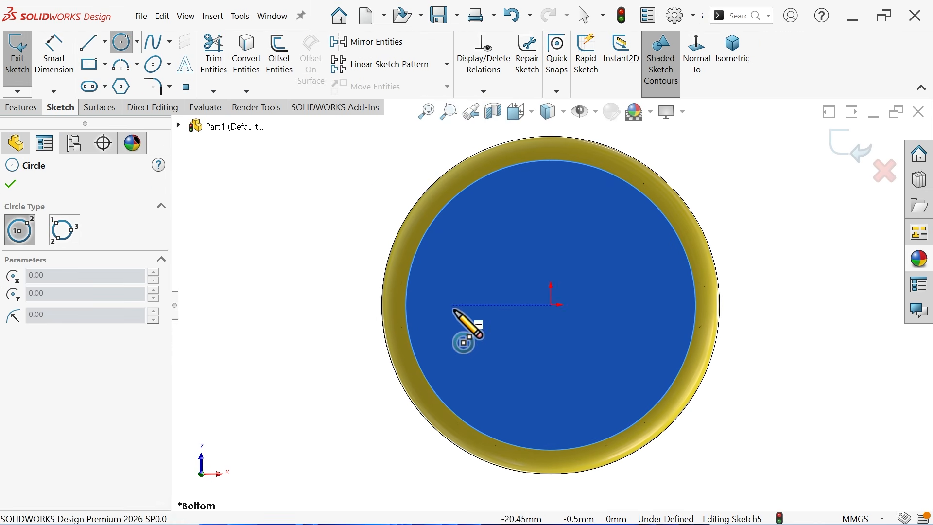
pyautogui.click(551, 305)
pyautogui.click(504, 258)
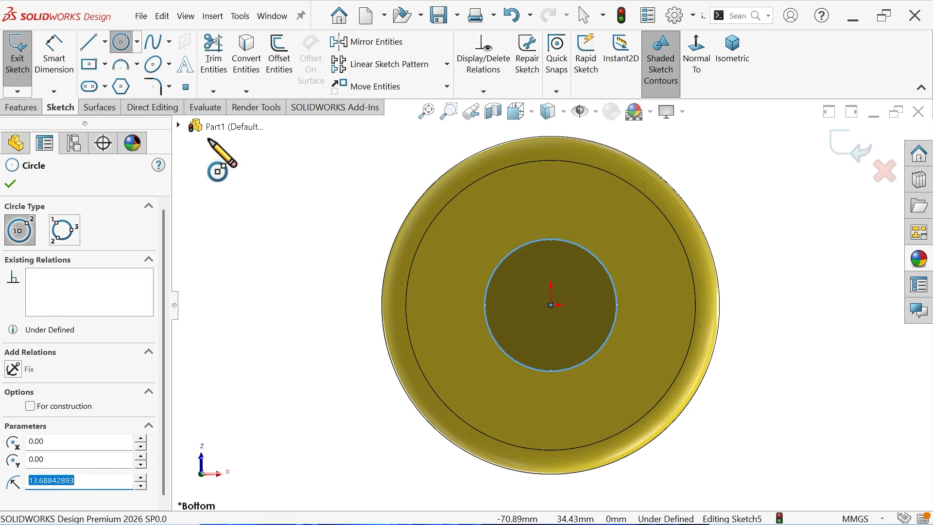
# - Dimension the circle on the bottle's bottom face with a diameter of 30 mm
pyautogui.click(54, 63)
pyautogui.click(486, 311)
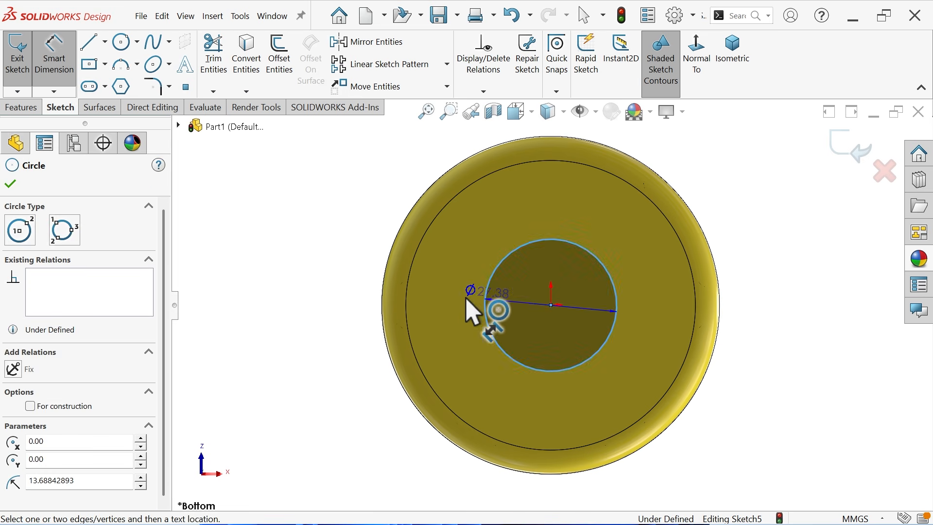
pyautogui.click(287, 281)
pyautogui.write('30')
pyautogui.press('Return')
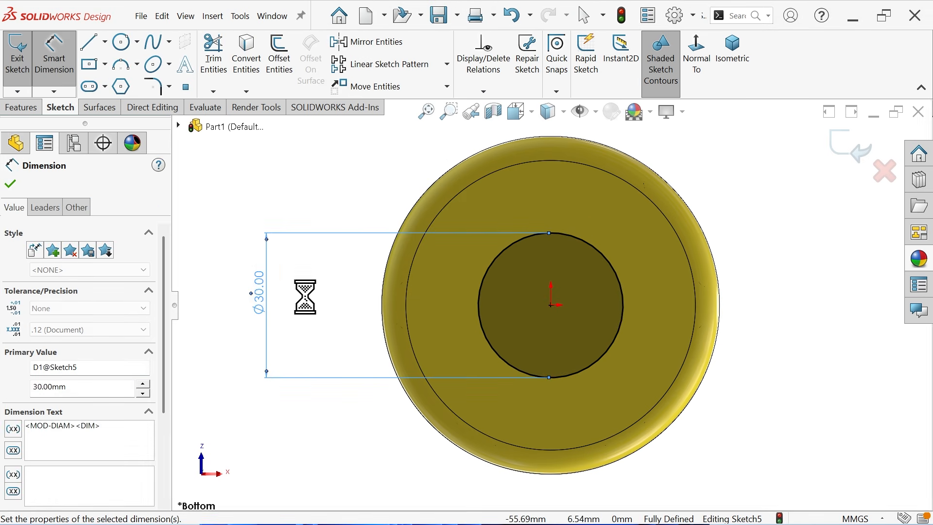
pyautogui.click(11, 184)
# - Extrude the 30 mm circle 130 mm upward through the body as a Blind boss with Merge result, forming the neck, and accept it
pyautogui.click(19, 107)
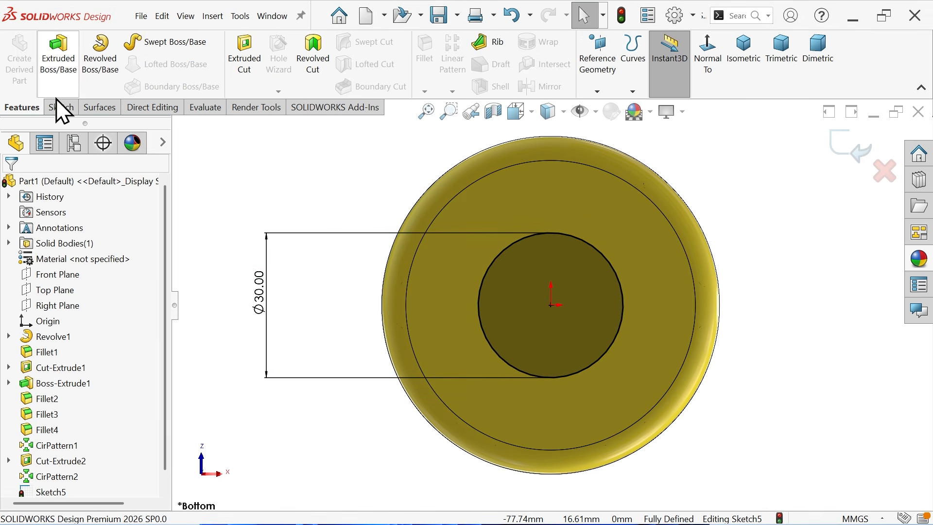
pyautogui.click(58, 53)
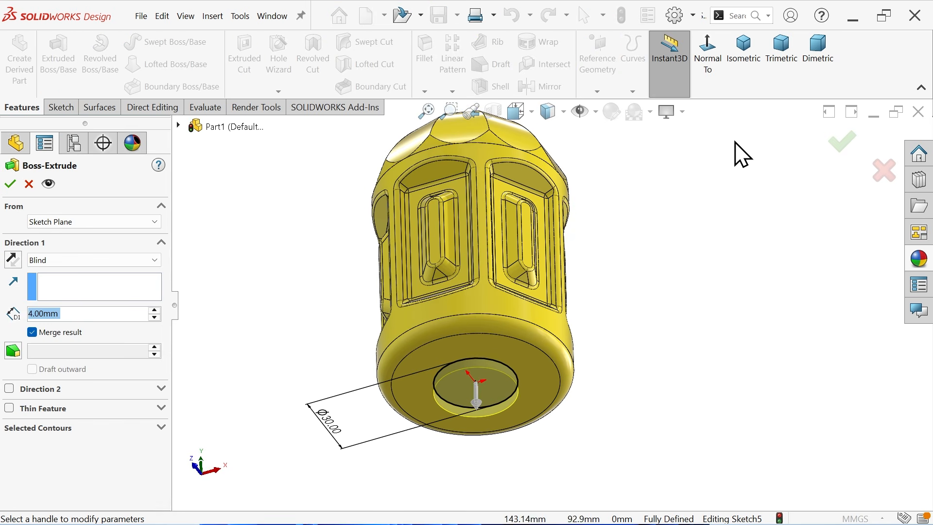
pyautogui.click(745, 54)
pyautogui.scroll(-2, 661, 285)
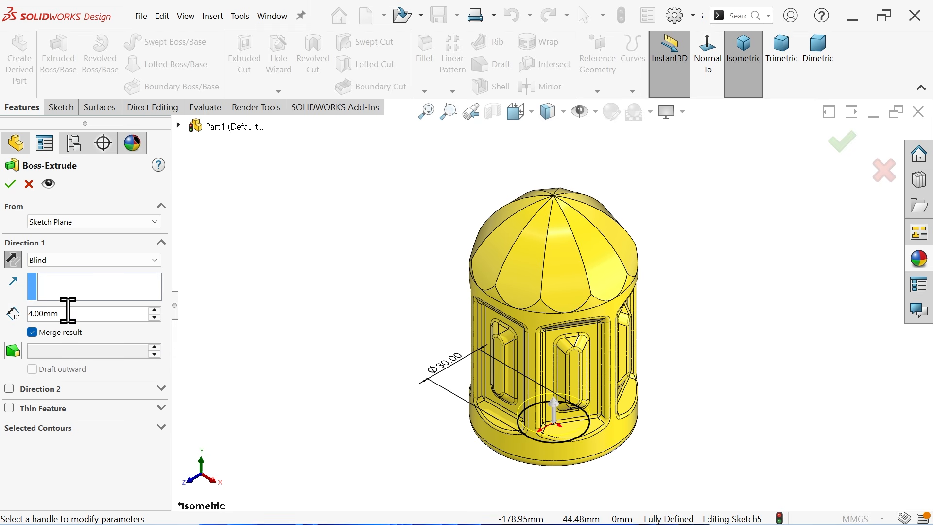
pyautogui.write('130')
pyautogui.press('Return')
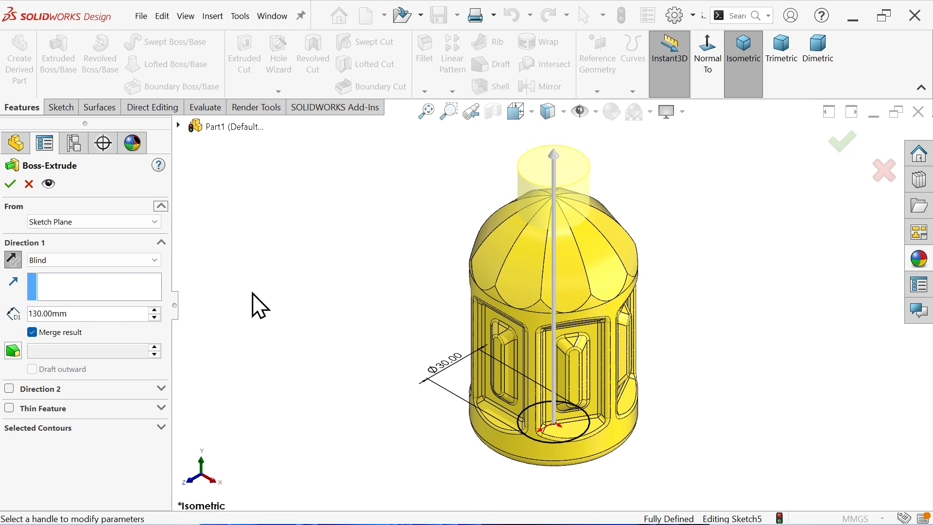
pyautogui.scroll(-2, 607, 231)
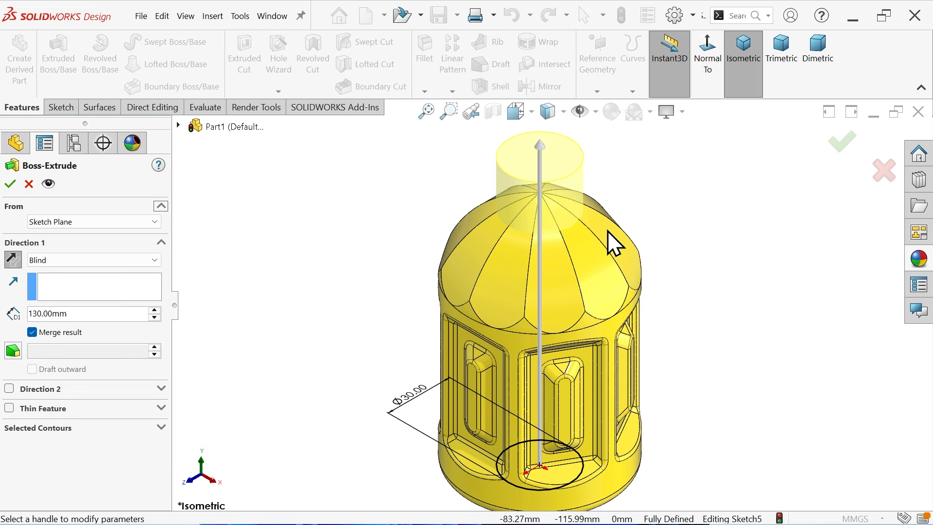
pyautogui.click(10, 184)
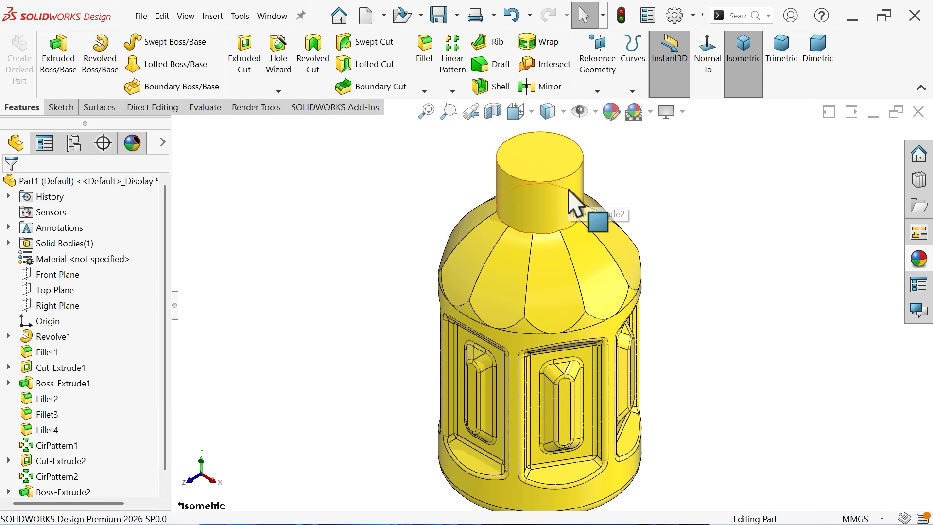
# - Fillet the original dome cut and its circular pattern with a 2 mm symmetric radius, and accept it
pyautogui.scroll(2, 572, 218)
pyautogui.scroll(-3, 578, 238)
pyautogui.scroll(3, 577, 257)
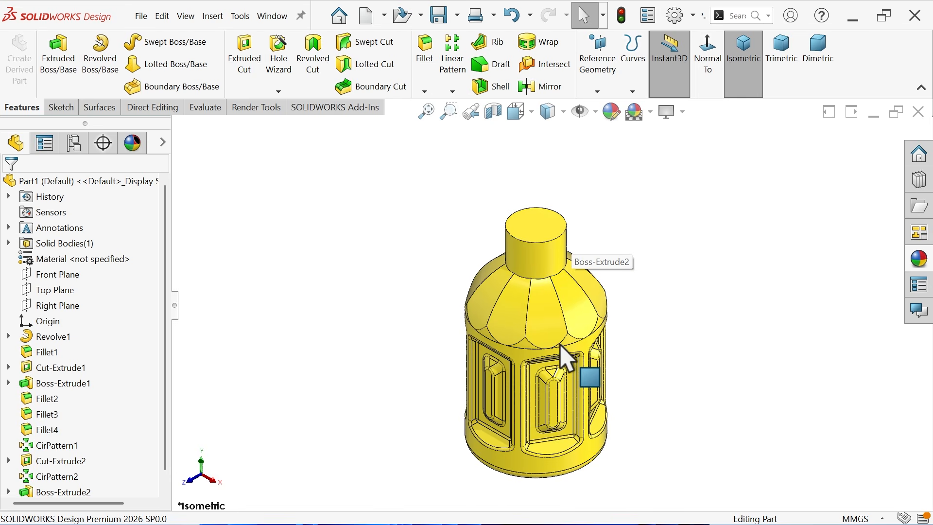
pyautogui.scroll(-3, 554, 343)
pyautogui.scroll(-2, 539, 355)
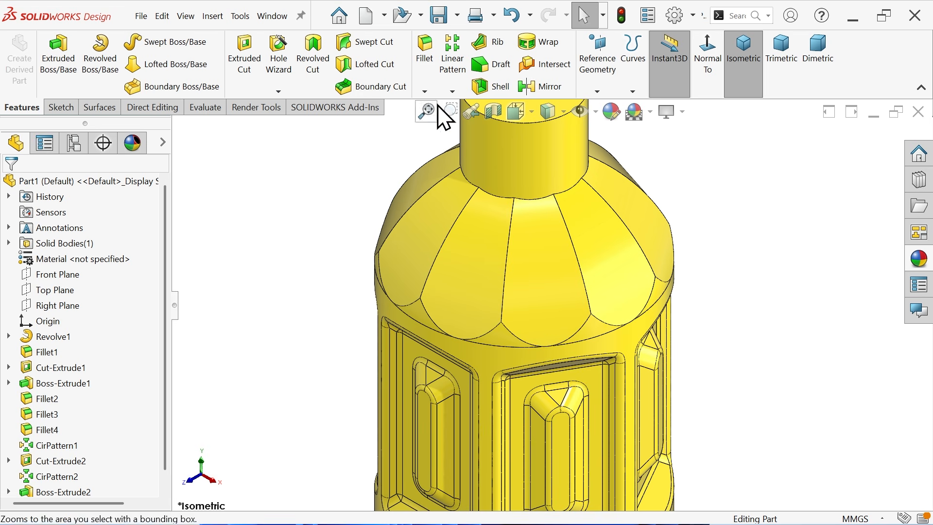
pyautogui.click(427, 68)
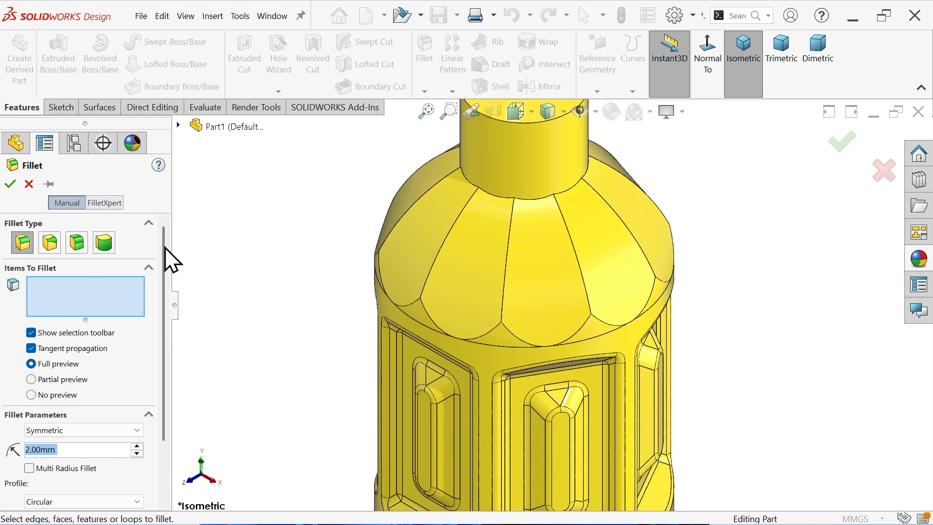
pyautogui.click(178, 125)
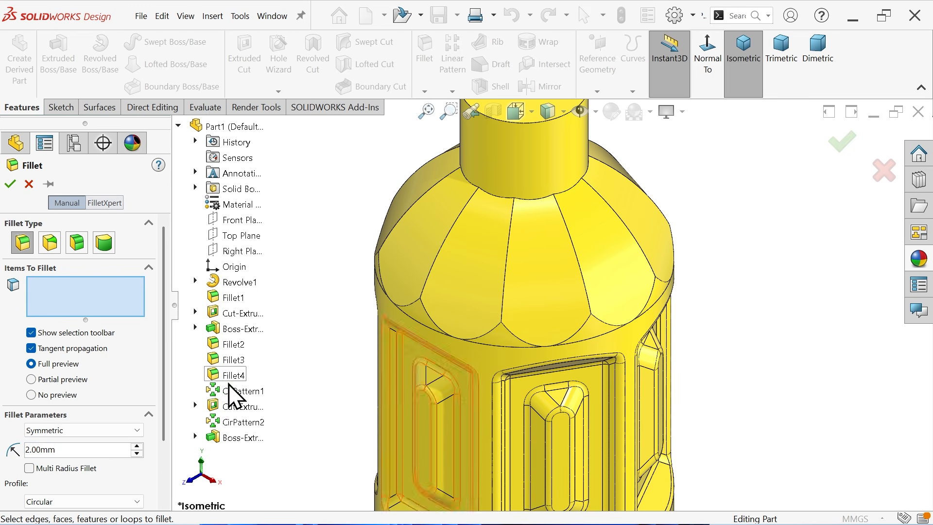
pyautogui.click(224, 423)
pyautogui.click(219, 407)
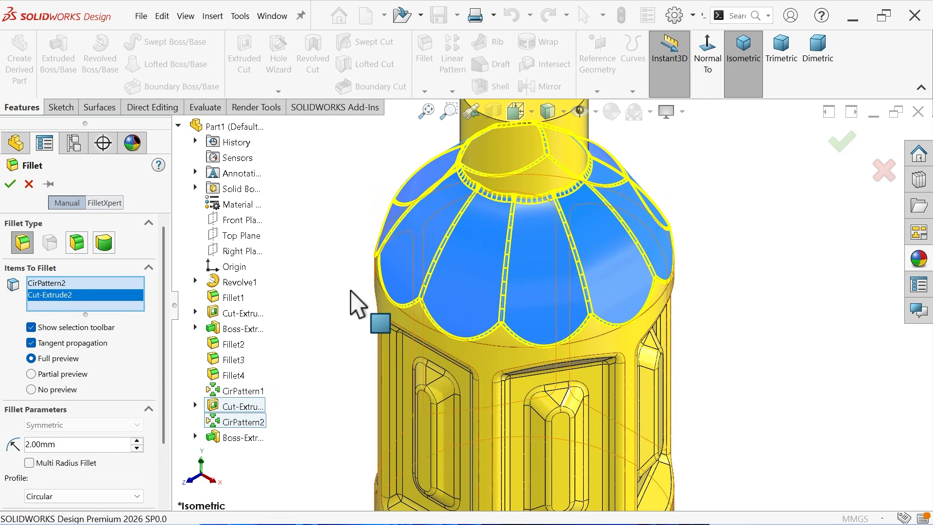
pyautogui.click(11, 184)
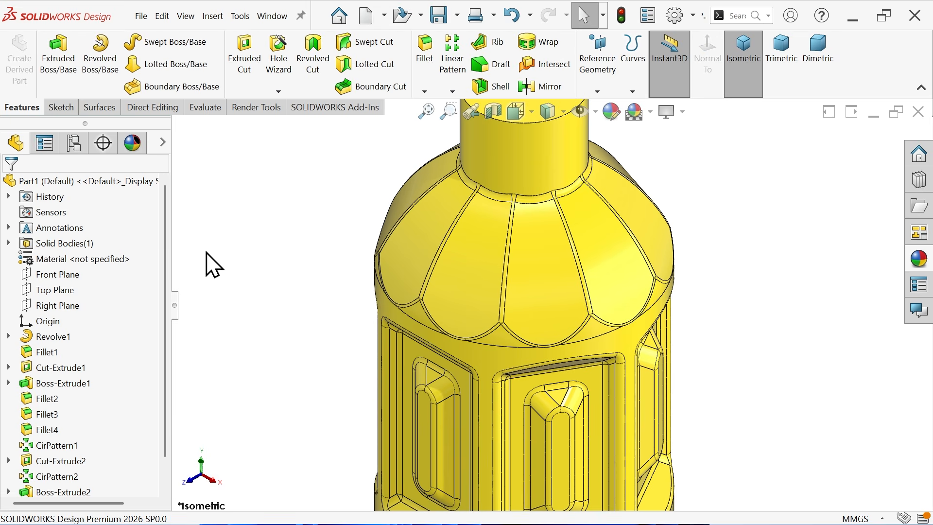
# - Examine the filleted dome facets and their transition into the bottle neck from several angles and distances
pyautogui.moveTo(330, 300); pyautogui.dragTo(349, 279, button='middle')
pyautogui.scroll(4, 486, 290)
pyautogui.scroll(-4, 593, 268)
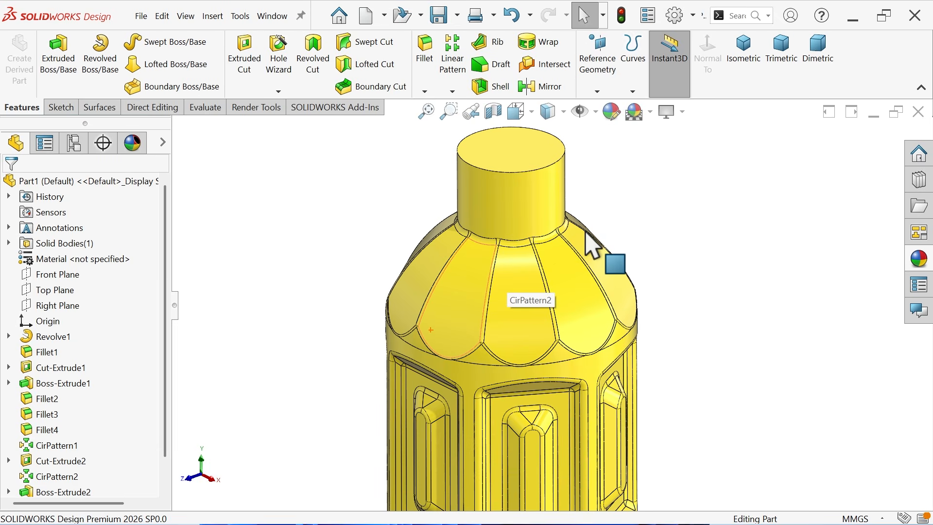
pyautogui.scroll(-5, 499, 181)
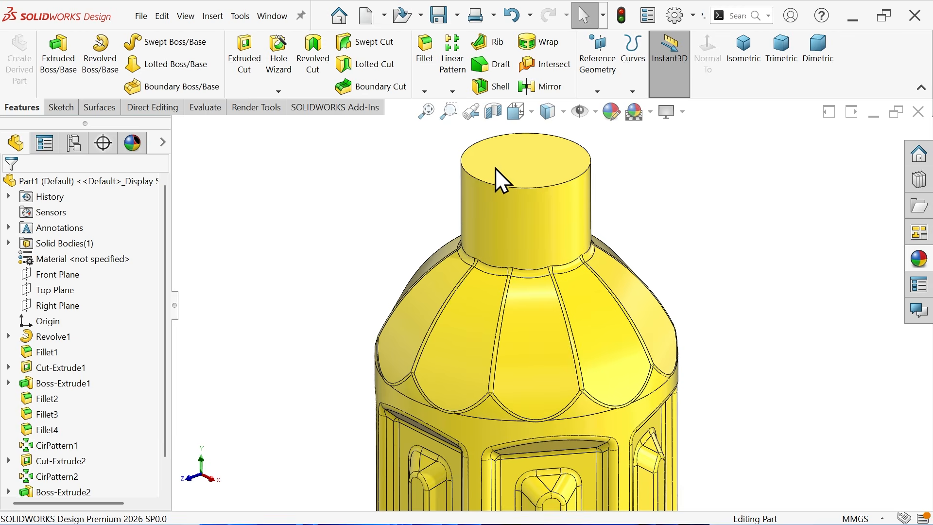
pyautogui.scroll(5, 568, 257)
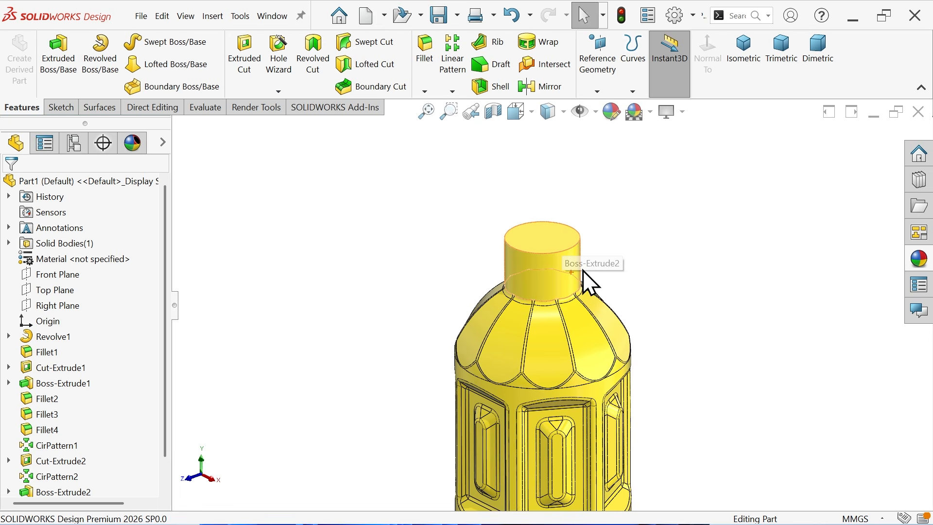
pyautogui.scroll(1, 595, 376)
pyautogui.scroll(-1, 583, 382)
pyautogui.scroll(-3, 519, 226)
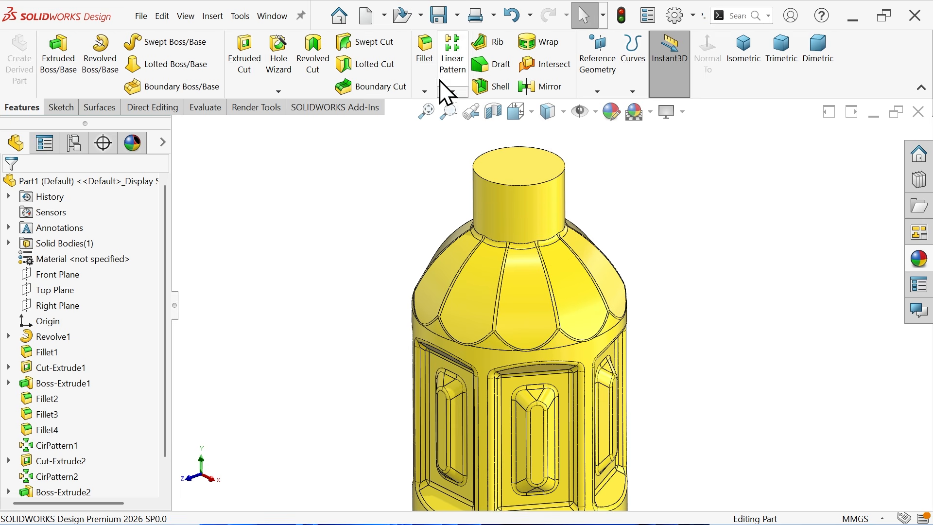
# - Shell the bottle to a 2 mm wall thickness with the neck's top face removed and the preview shown, and accept it
pyautogui.click(496, 89)
pyautogui.write('2.00mm')
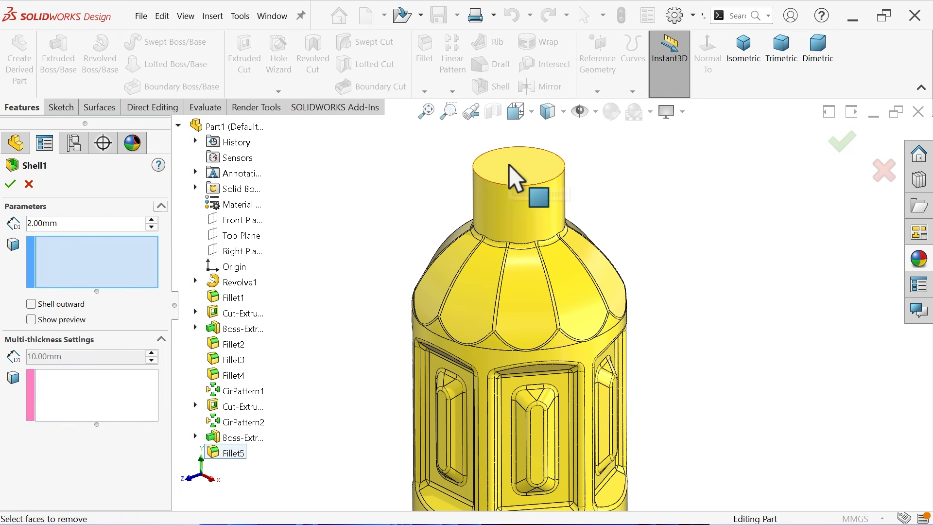
pyautogui.click(509, 165)
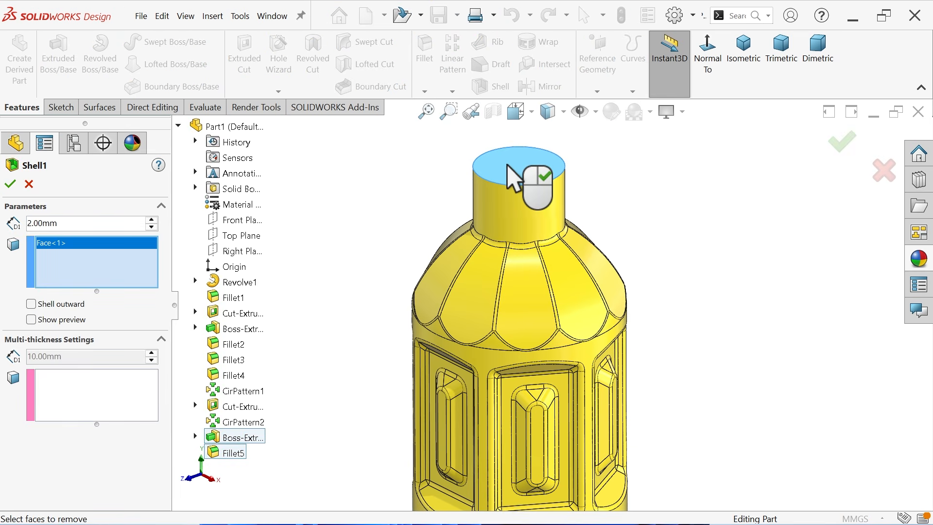
pyautogui.click(31, 319)
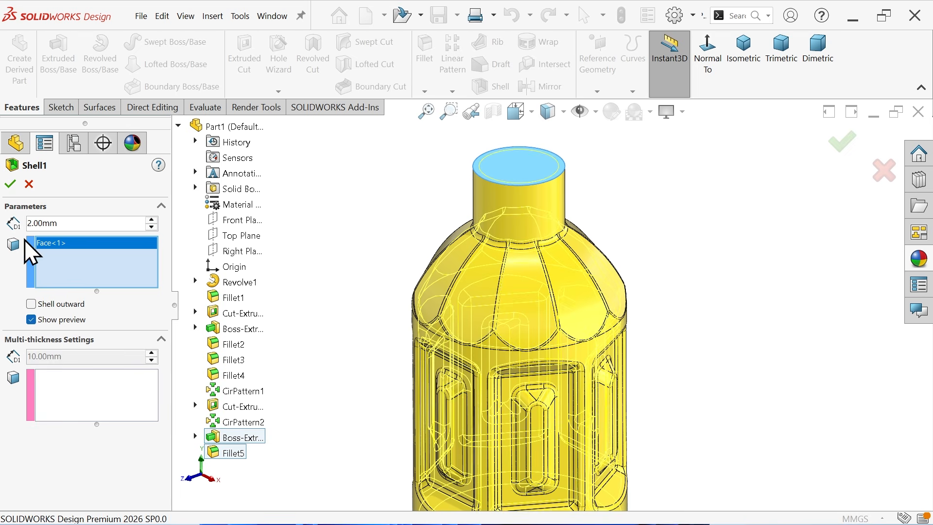
pyautogui.click(10, 185)
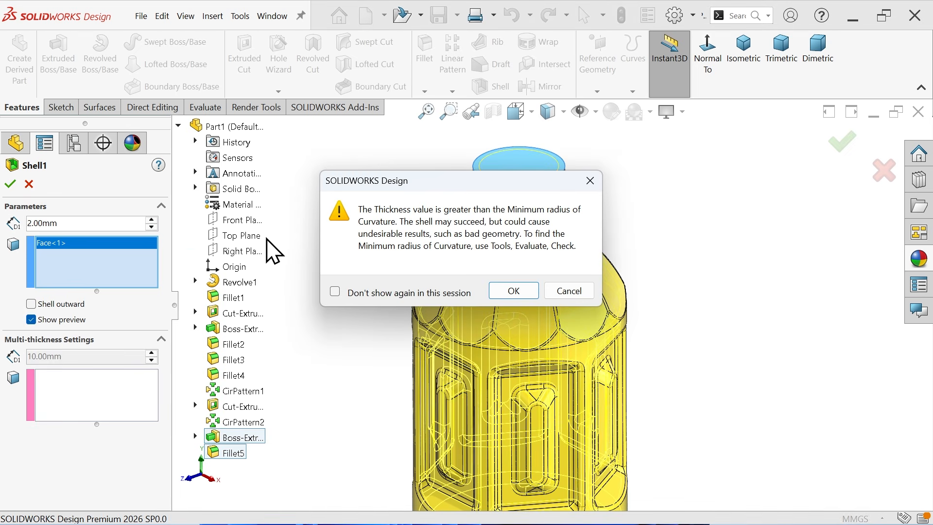
pyautogui.click(514, 292)
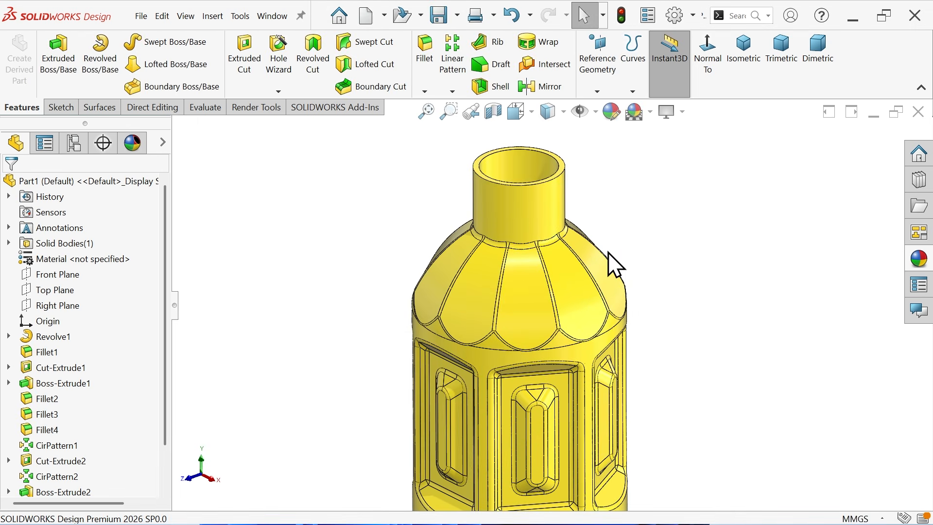
# - Section the bottle along the Front Plane and inspect the hollow interior and wall
pyautogui.scroll(2, 608, 252)
pyautogui.scroll(-1, 569, 389)
pyautogui.click(492, 111)
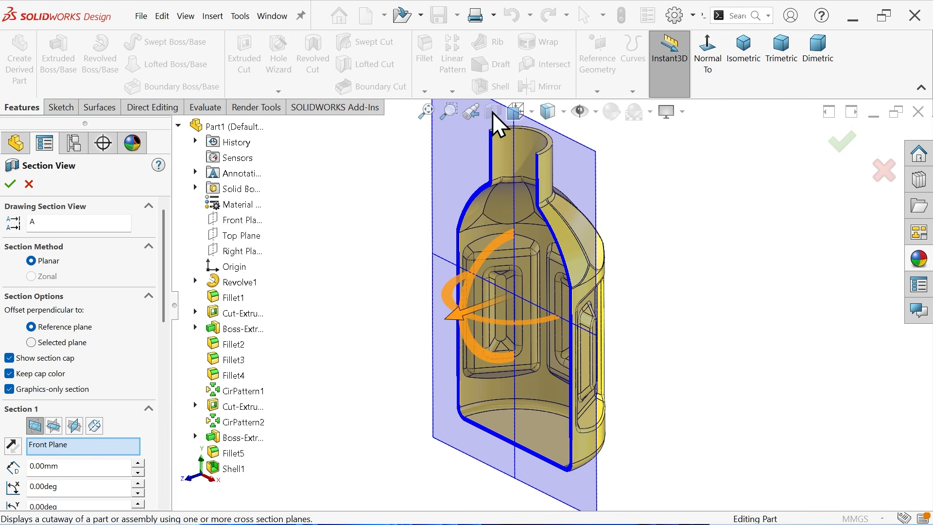
pyautogui.click(10, 184)
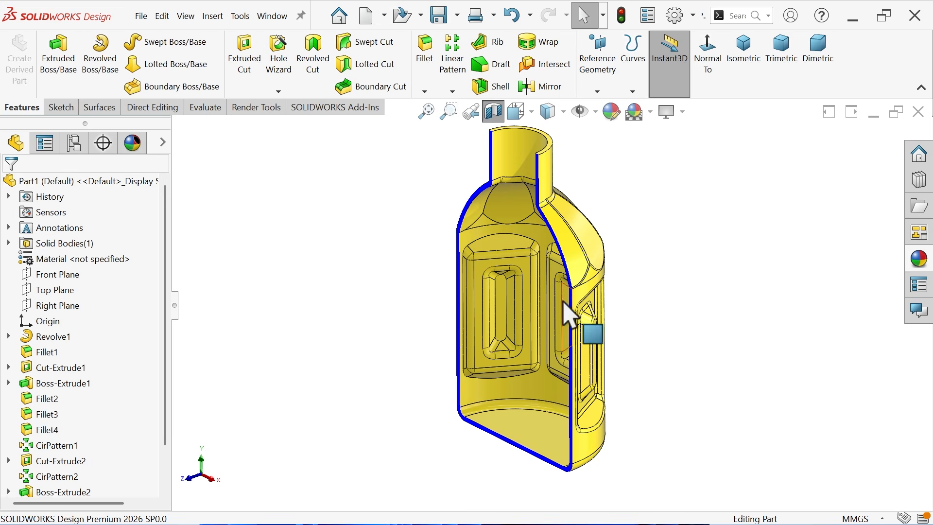
pyautogui.scroll(5, 515, 271)
pyautogui.moveTo(514, 271); pyautogui.dragTo(520, 229, button='middle')
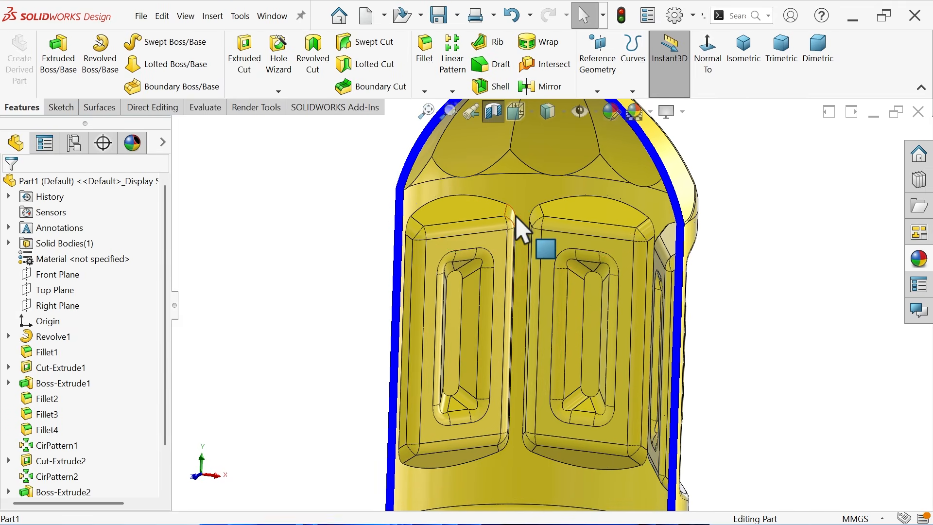
pyautogui.scroll(5, 515, 214)
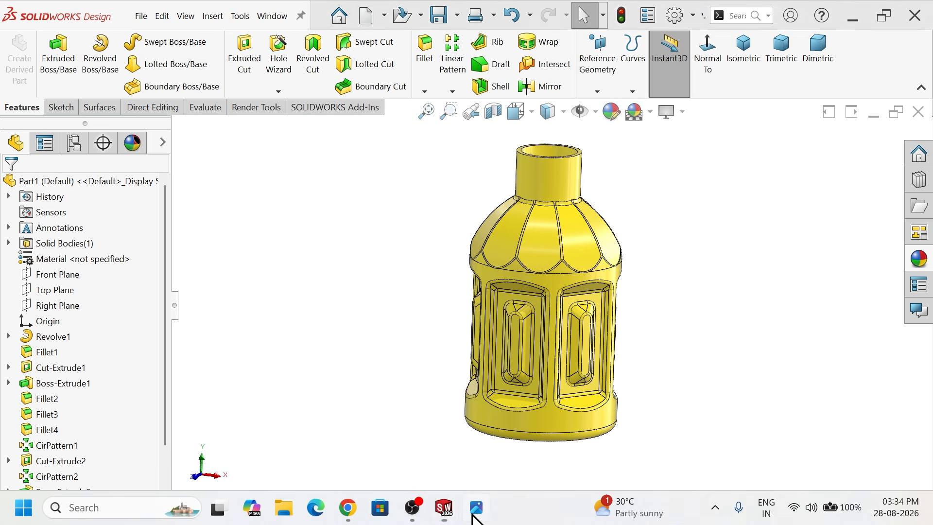
# - Switch to the bottle drawing image, read the neck thread's pitch, revolution, offset and profile dimensions, and return to the model
pyautogui.click(475, 507)
pyautogui.scroll(-2, 381, 391)
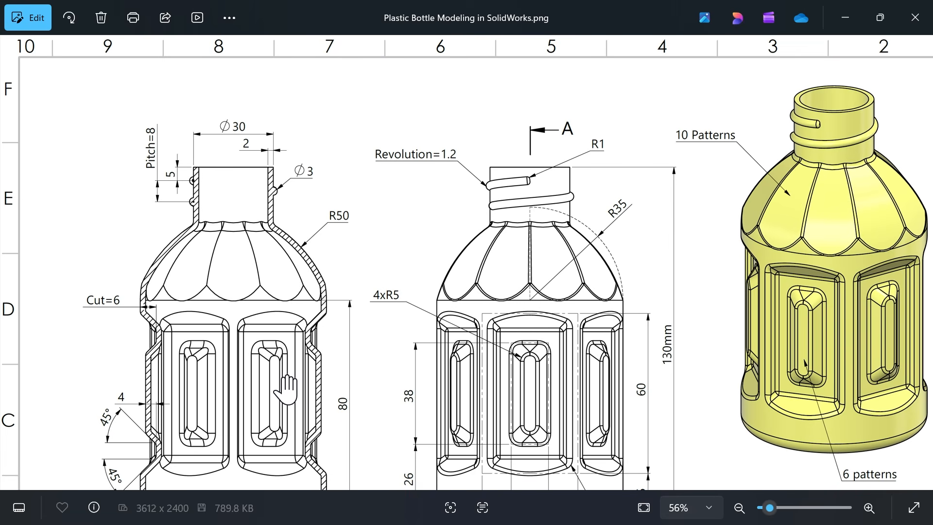
pyautogui.moveTo(472, 343)
pyautogui.mouseDown()
pyautogui.moveTo(491, 231)
pyautogui.moveTo(521, 226)
pyautogui.mouseUp()
pyautogui.scroll(2, 531, 163)
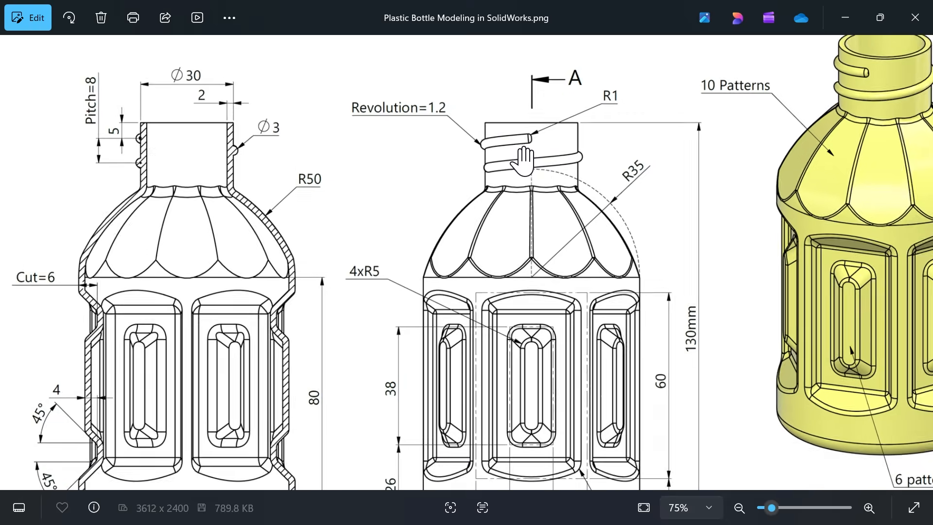
pyautogui.scroll(3, 279, 109)
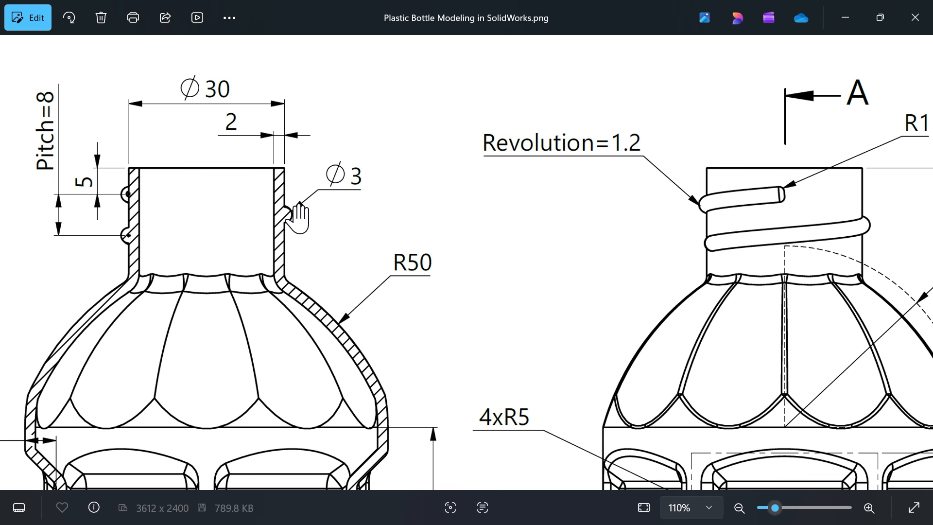
pyautogui.moveTo(705, 221); pyautogui.dragTo(543, 238)
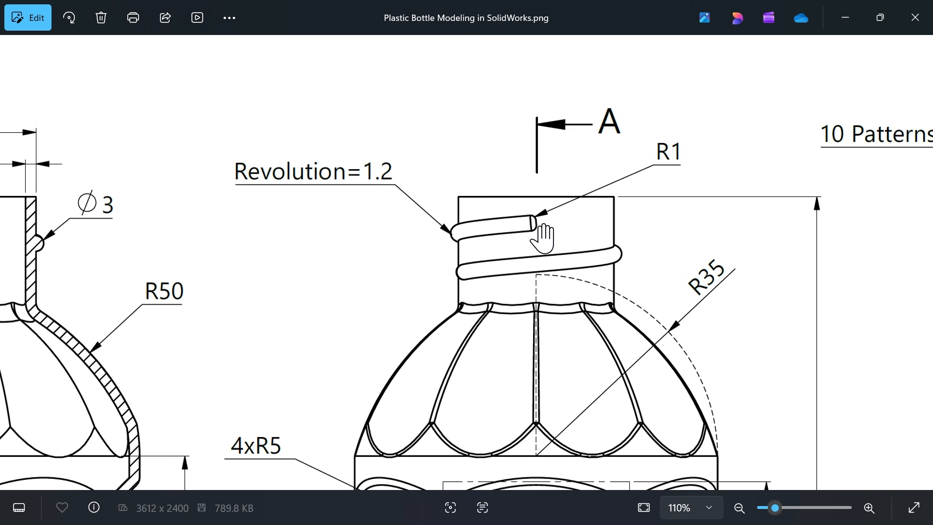
pyautogui.scroll(-5, 679, 172)
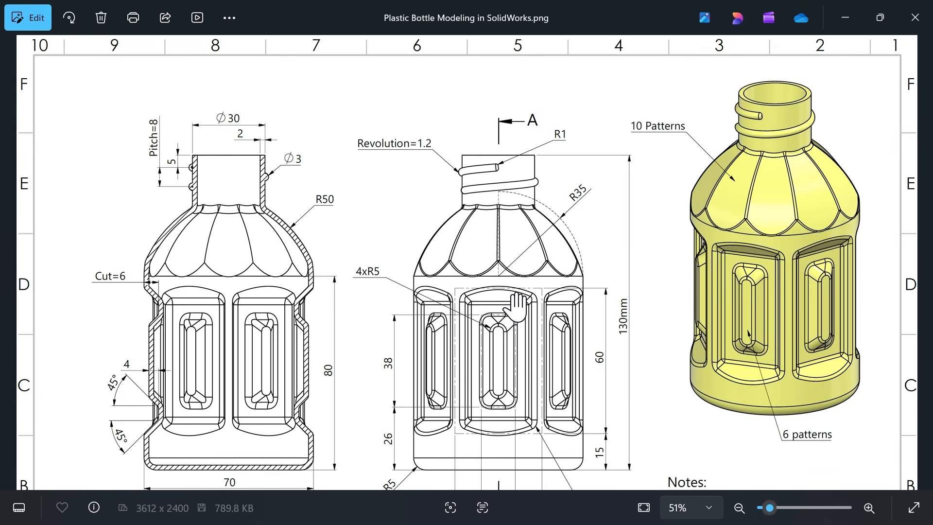
pyautogui.moveTo(512, 304); pyautogui.dragTo(514, 265)
pyautogui.scroll(-2, 514, 263)
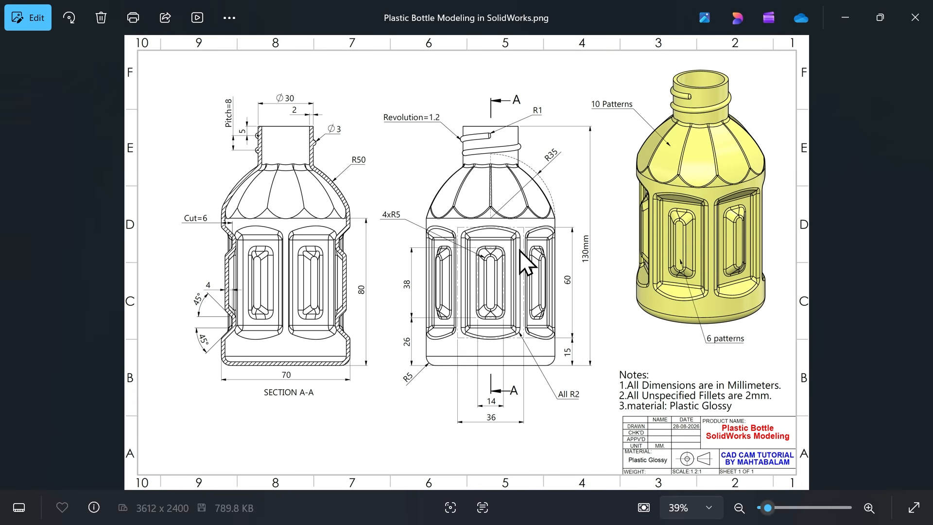
pyautogui.click(845, 18)
# - Create a reference plane offset 5 mm below the bottle neck's top face
pyautogui.scroll(-3, 601, 195)
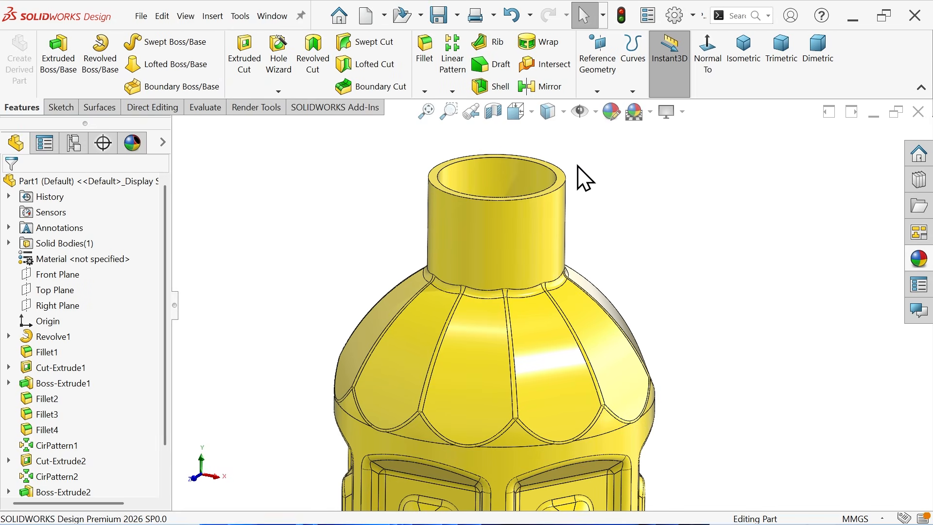
pyautogui.click(599, 92)
pyautogui.click(611, 110)
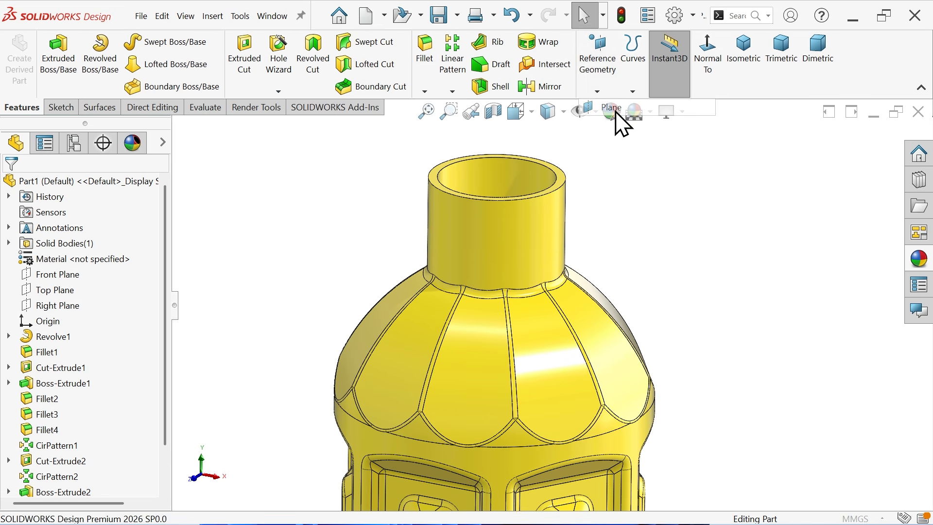
pyautogui.scroll(-3, 561, 194)
pyautogui.click(565, 202)
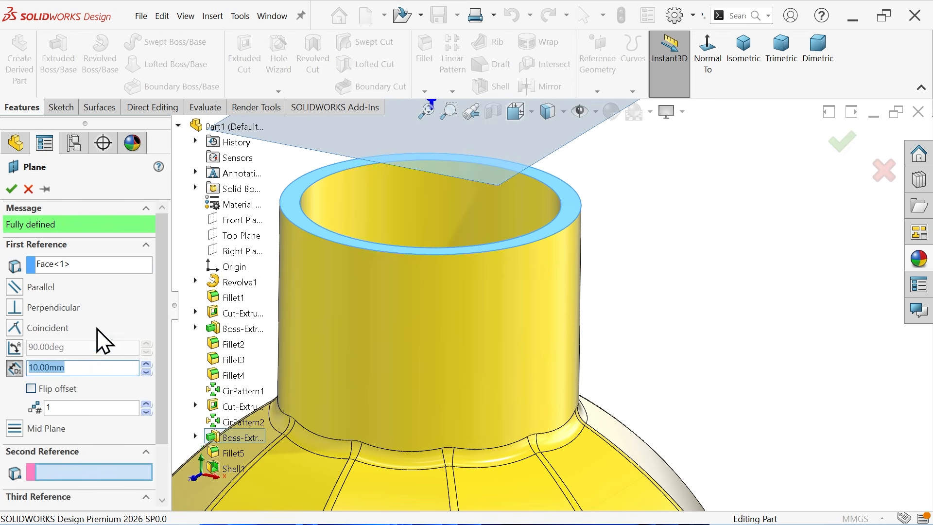
pyautogui.click(31, 389)
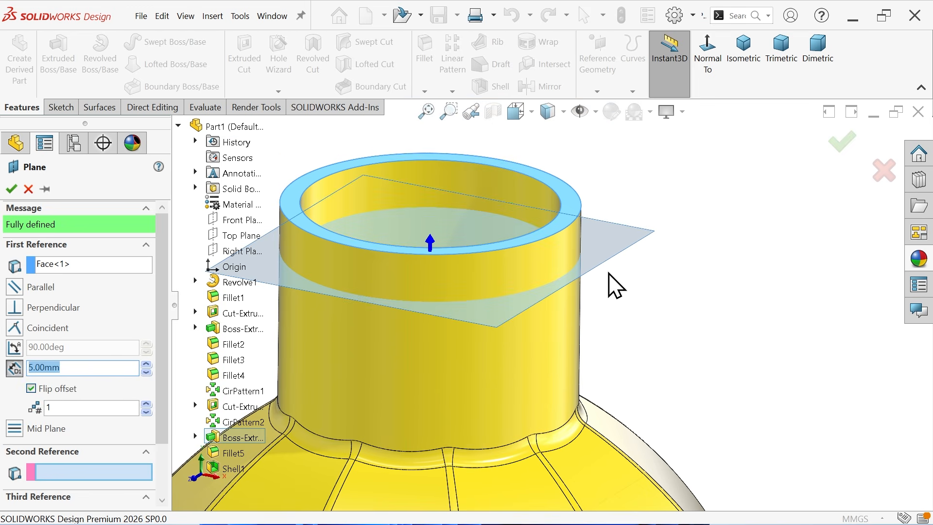
pyautogui.click(15, 193)
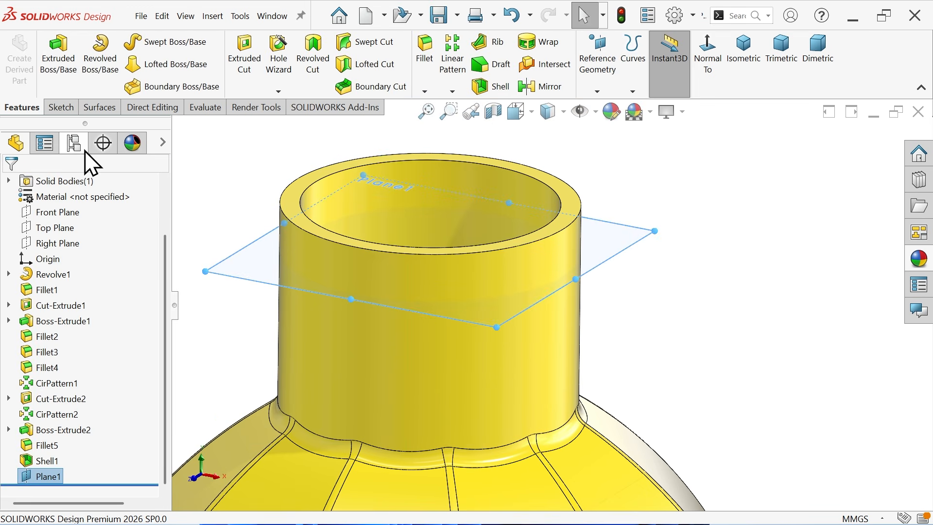
# - Start a sketch on the offset plane and convert the neck's outer circular edge into it
pyautogui.click(65, 109)
pyautogui.click(28, 72)
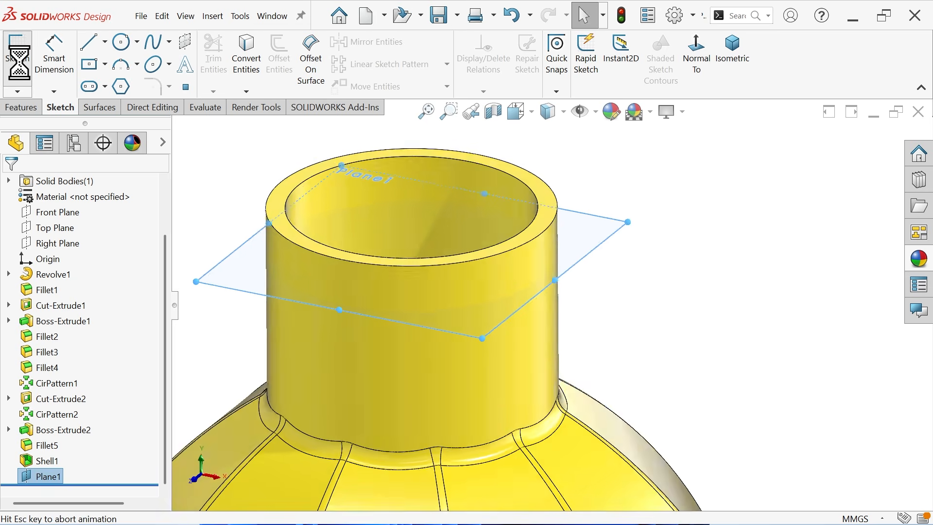
pyautogui.scroll(-5, 685, 291)
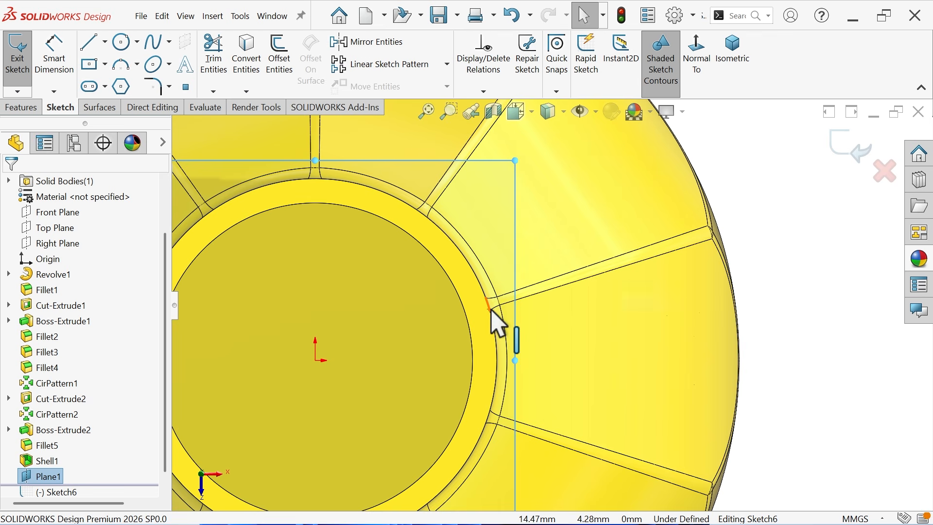
pyautogui.click(496, 335)
pyautogui.scroll(3, 498, 342)
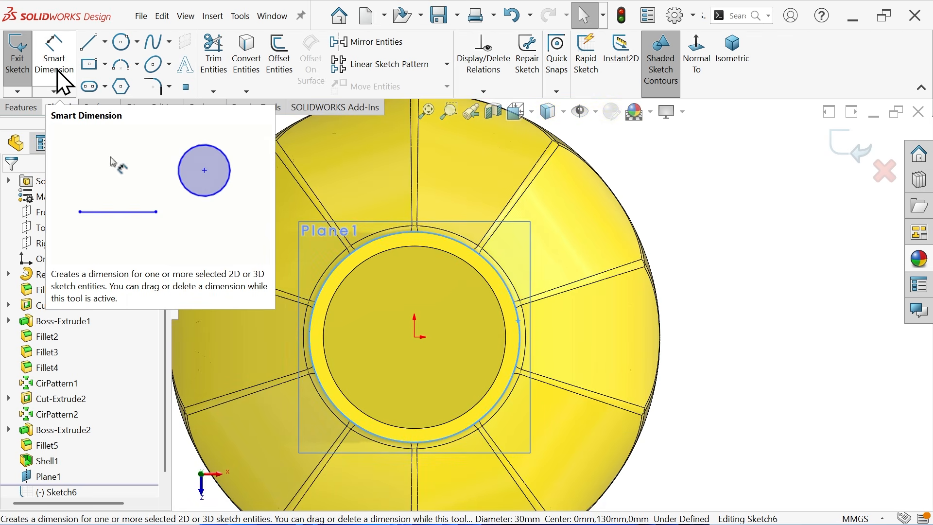
pyautogui.click(248, 73)
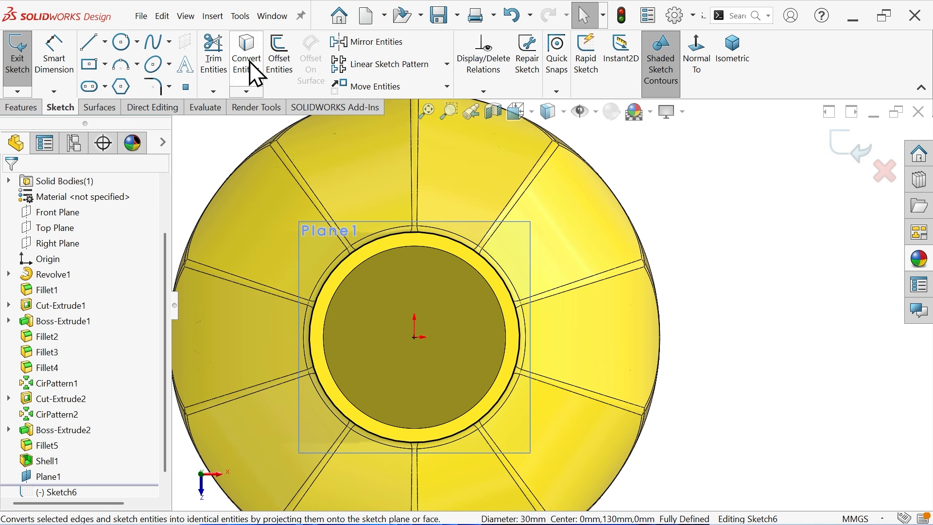
# - Add a driven diameter dimension to the converted neck circle
pyautogui.click(58, 74)
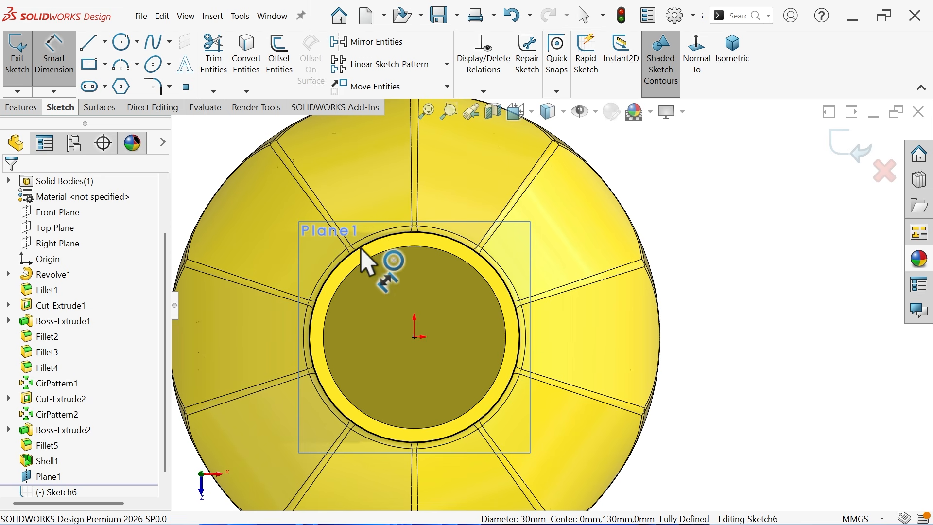
pyautogui.click(519, 328)
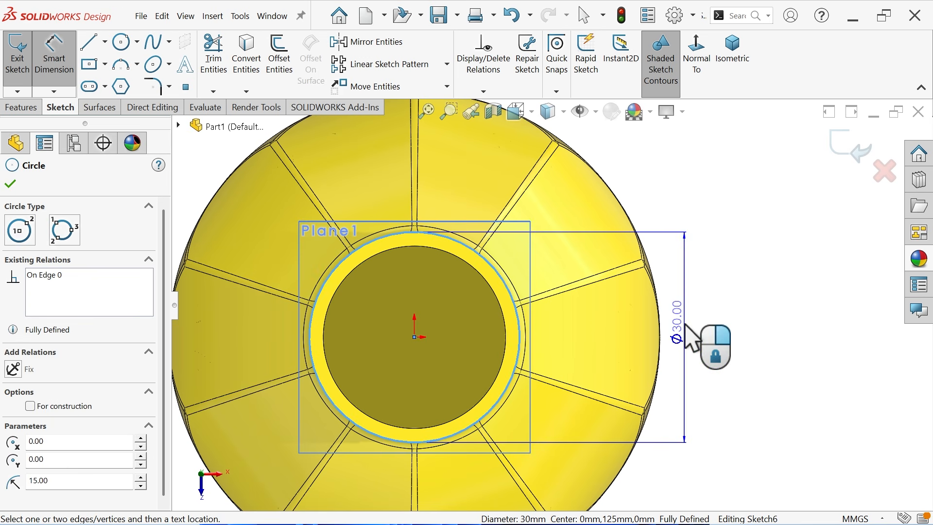
pyautogui.click(676, 321)
pyautogui.click(552, 264)
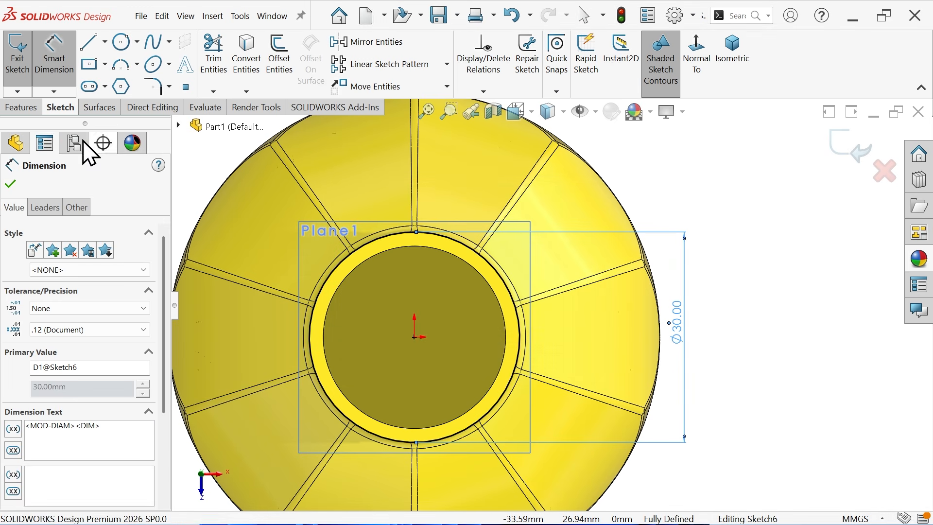
# - Start a Helix/Spiral from the neck circle, defined by a constant 8 mm pitch and 1.2 revolutions
pyautogui.click(30, 108)
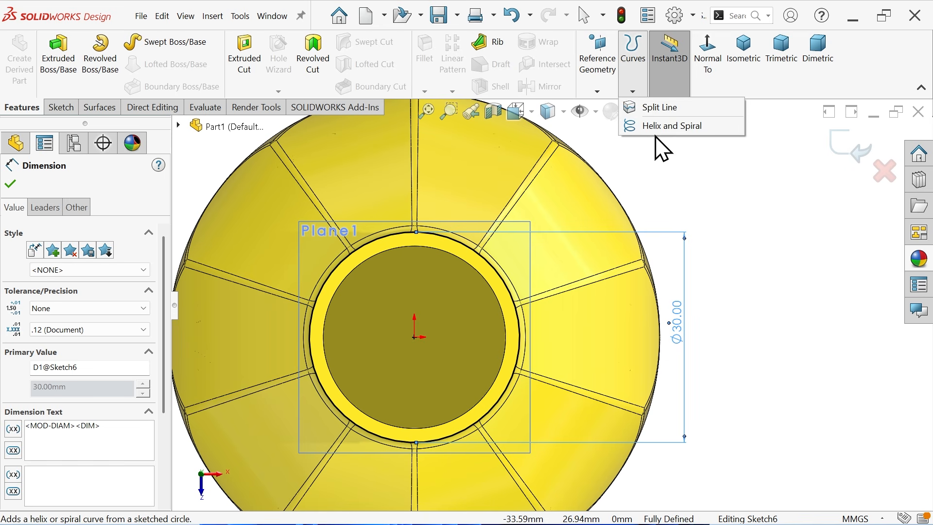
pyautogui.click(653, 127)
pyautogui.click(739, 68)
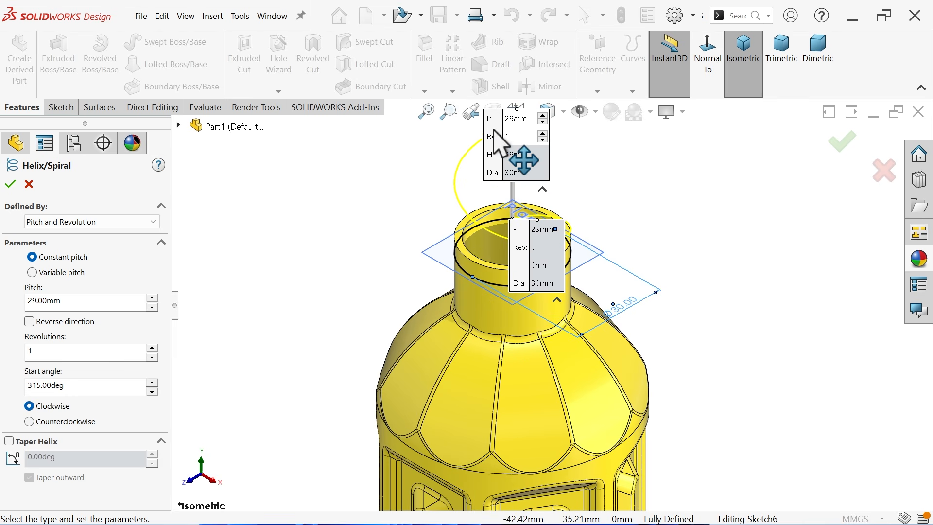
pyautogui.moveTo(524, 155); pyautogui.dragTo(269, 175)
pyautogui.click(109, 222)
pyautogui.click(107, 234)
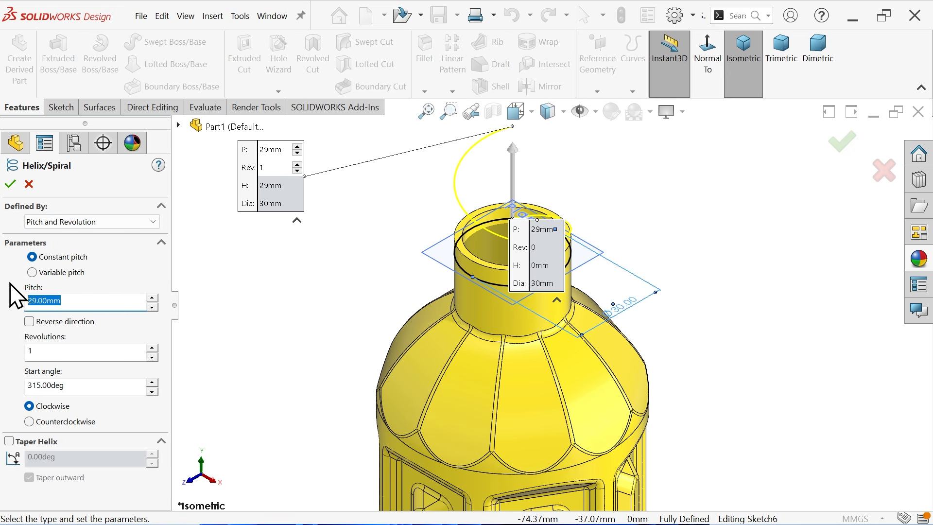
pyautogui.click(120, 346)
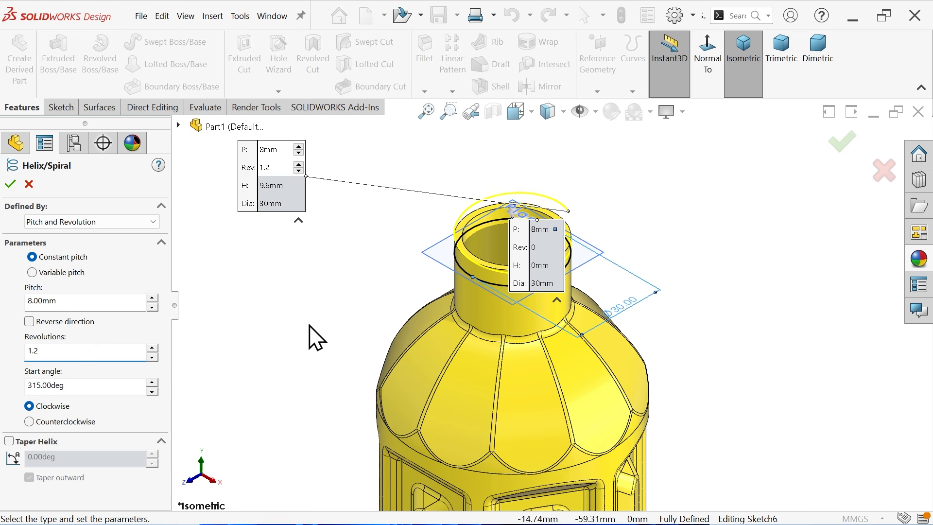
pyautogui.moveTo(545, 249); pyautogui.dragTo(675, 192)
pyautogui.scroll(-3, 562, 239)
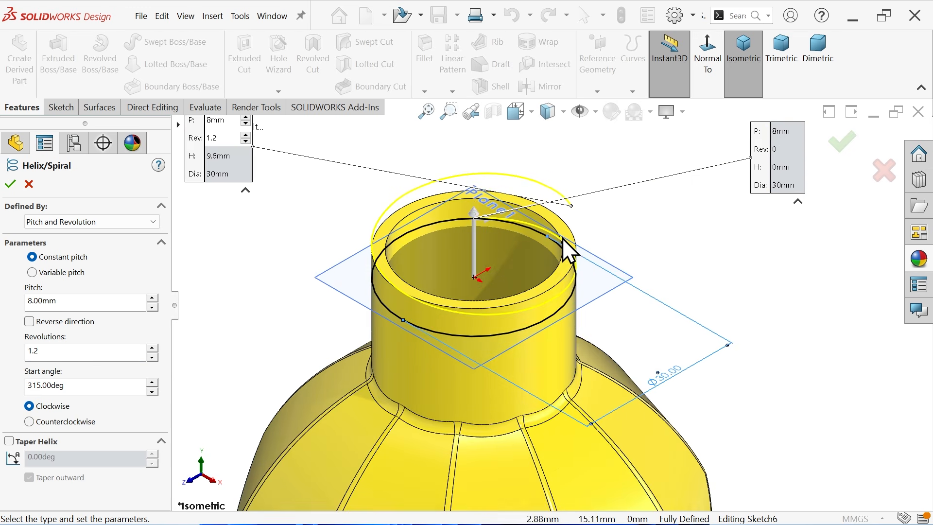
pyautogui.scroll(-2, 568, 238)
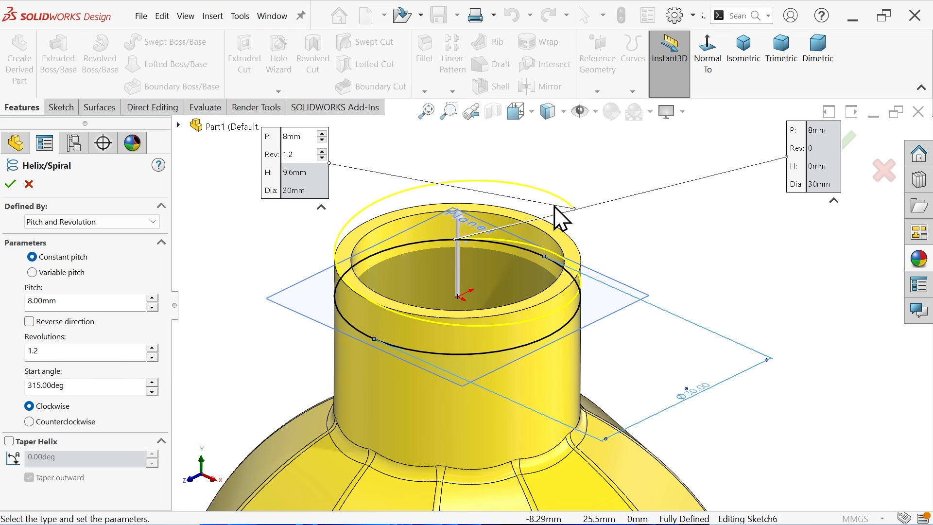
# - Finish the helix in the reverse direction with a 0° start angle, and hide the offset plane
pyautogui.click(29, 321)
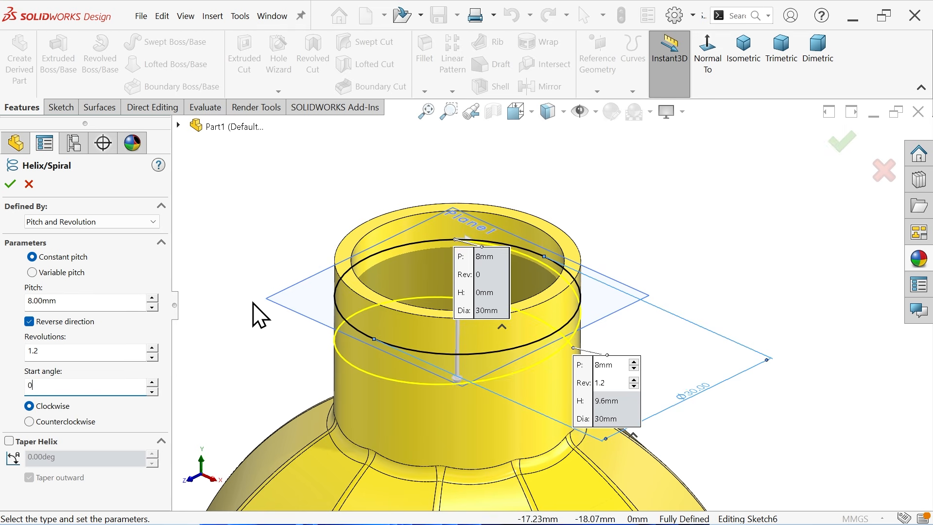
pyautogui.moveTo(252, 303); pyautogui.dragTo(244, 307)
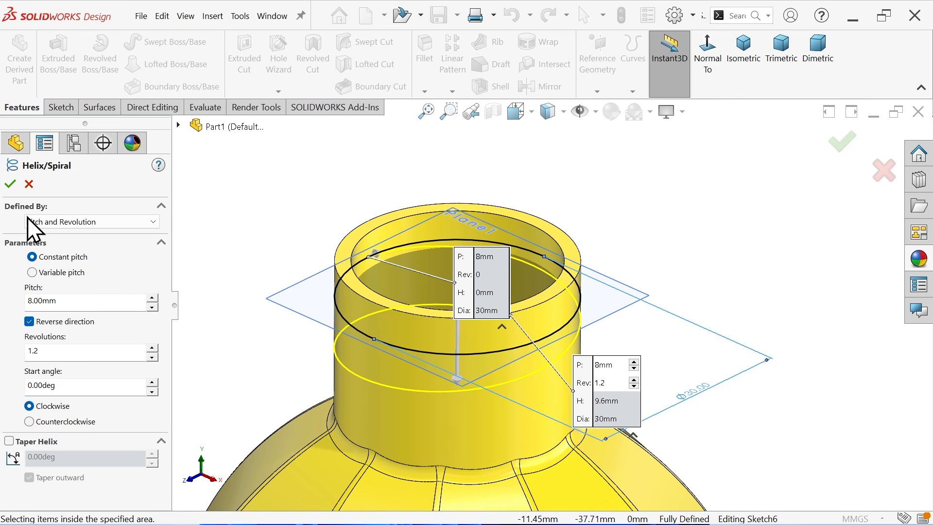
pyautogui.click(11, 183)
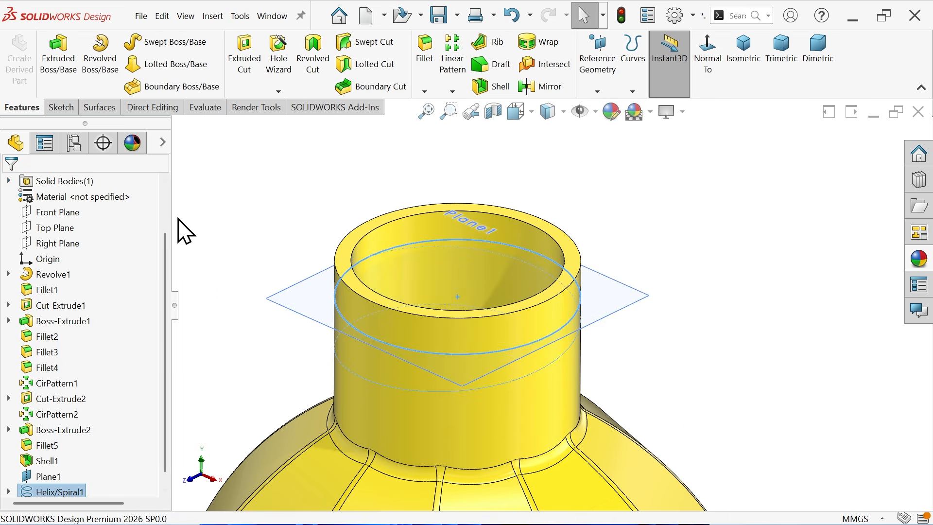
pyautogui.click(287, 310)
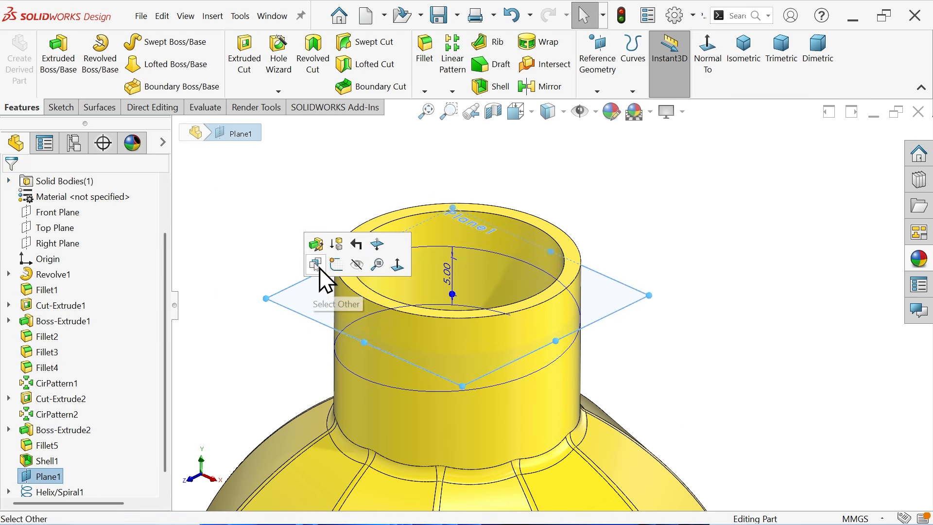
pyautogui.click(368, 273)
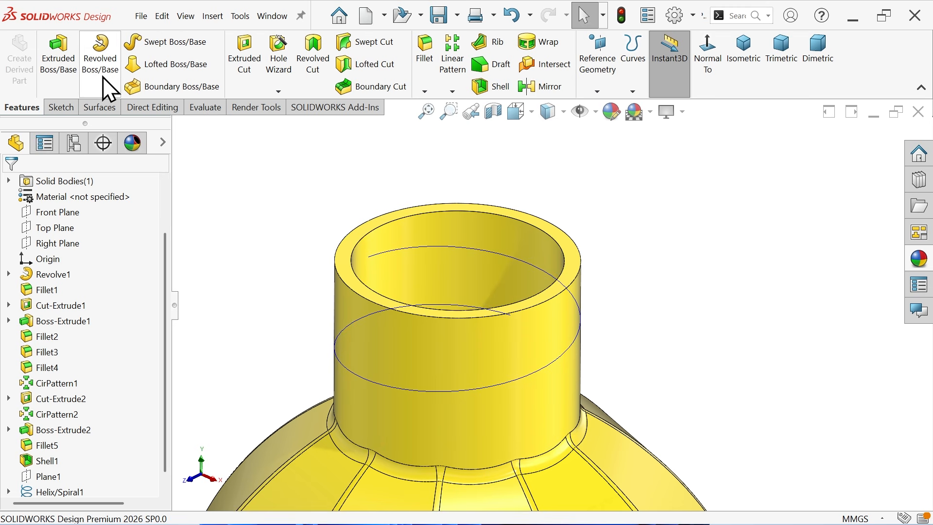
# - Sweep a 3 mm circular profile along the helix to form the neck thread, and hide the helix curve
pyautogui.click(172, 42)
pyautogui.click(60, 236)
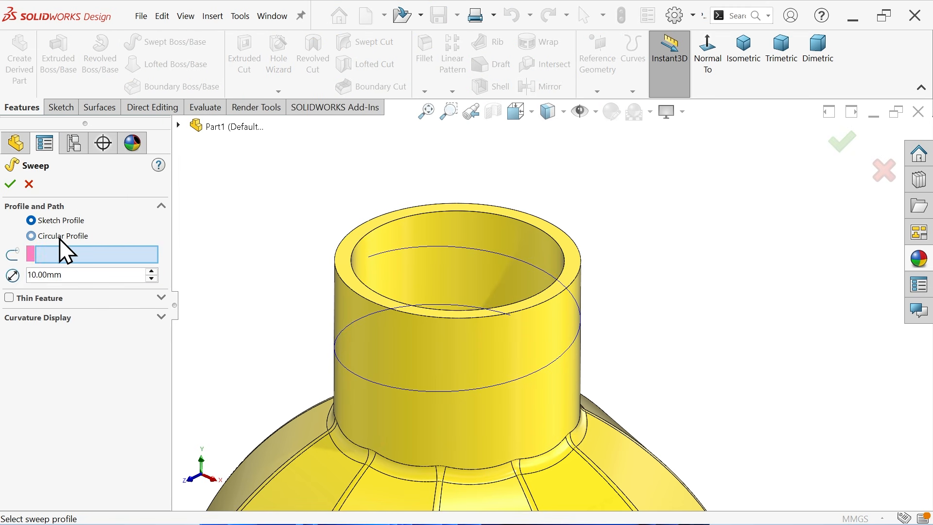
pyautogui.write('3')
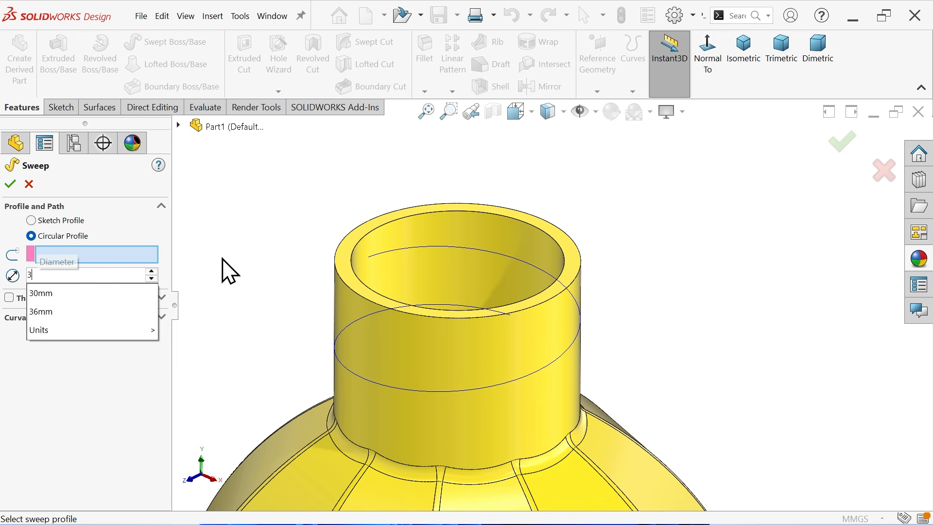
pyautogui.press('Return')
pyautogui.click(376, 315)
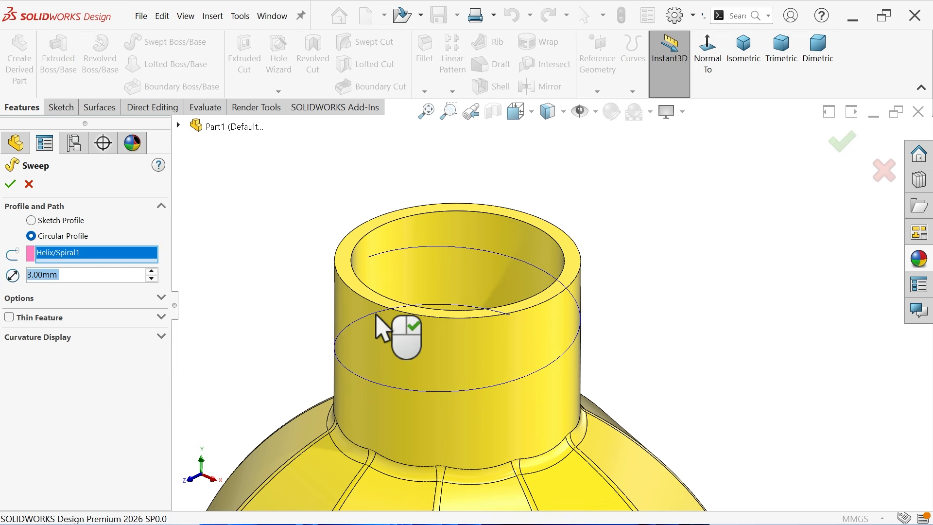
pyautogui.moveTo(506, 351); pyautogui.dragTo(537, 318, button='middle')
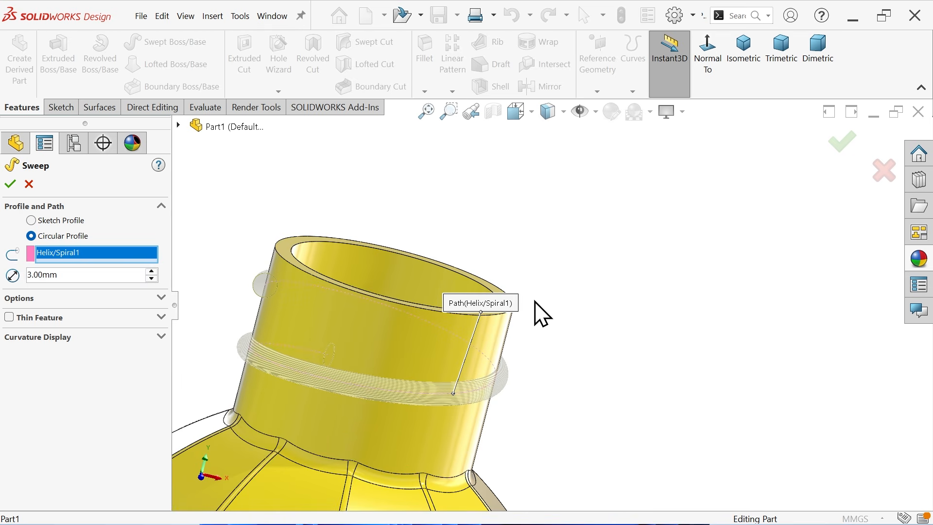
pyautogui.click(745, 59)
pyautogui.scroll(-2, 611, 211)
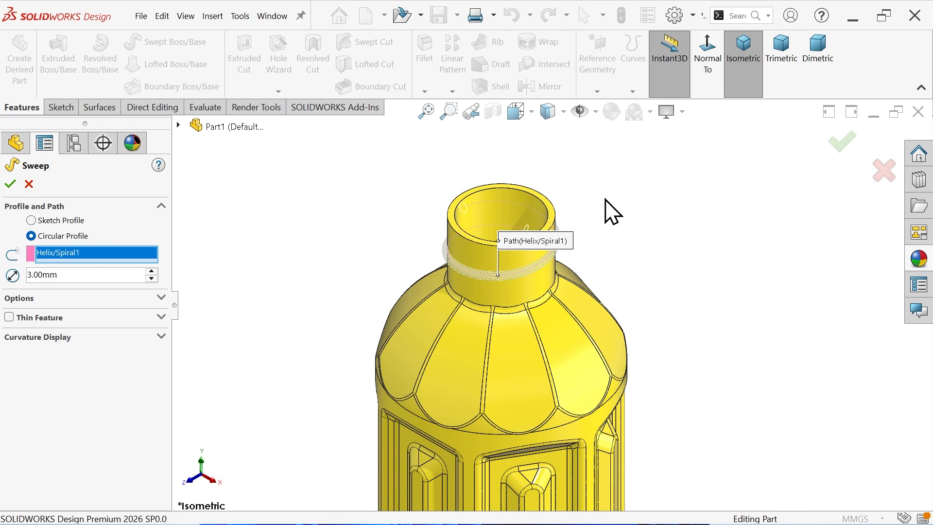
pyautogui.moveTo(640, 248); pyautogui.dragTo(558, 326, button='middle')
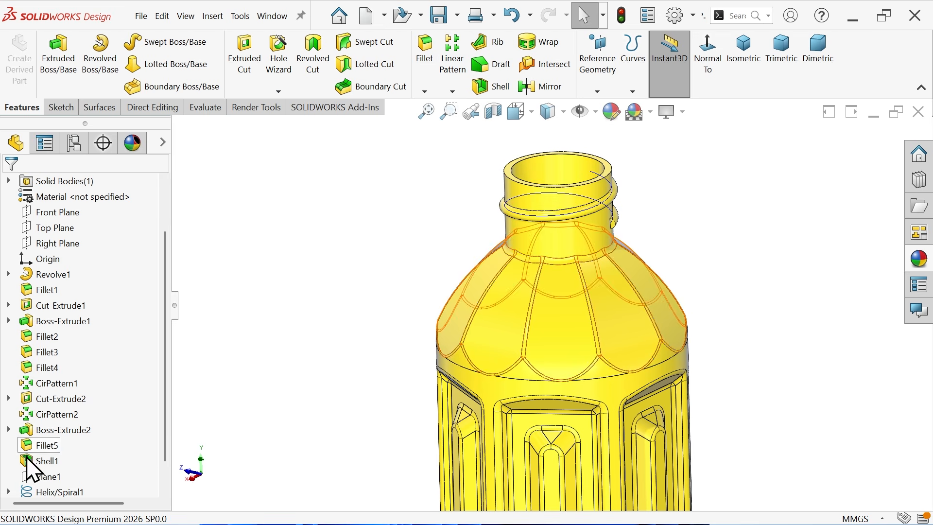
pyautogui.click(37, 491)
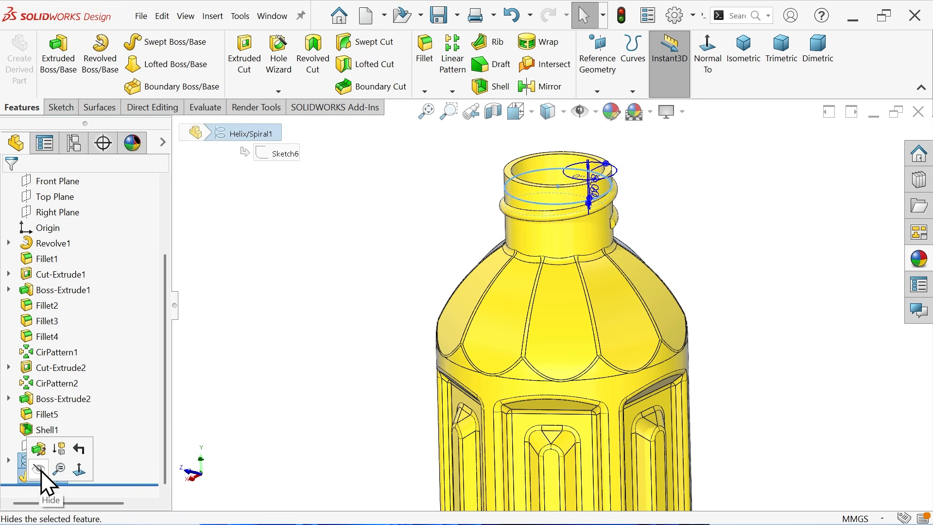
pyautogui.click(39, 469)
# - Examine the swept thread and its ends around the bottle neck from several angles
pyautogui.moveTo(603, 234); pyautogui.dragTo(477, 247, button='middle')
pyautogui.click(744, 61)
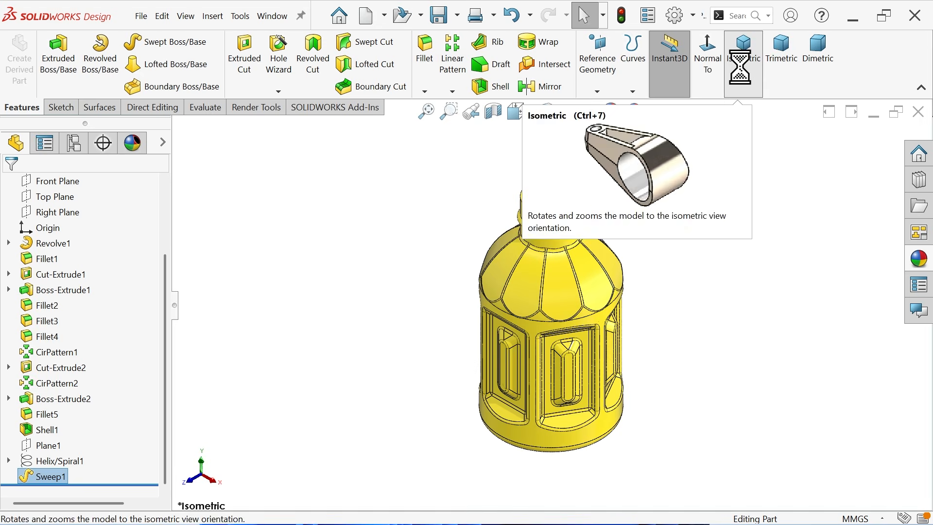
pyautogui.scroll(-3, 563, 276)
pyautogui.moveTo(575, 290); pyautogui.dragTo(695, 275, button='middle')
pyautogui.scroll(2, 615, 306)
pyautogui.scroll(-4, 529, 255)
pyautogui.moveTo(527, 253); pyautogui.dragTo(525, 279, button='middle')
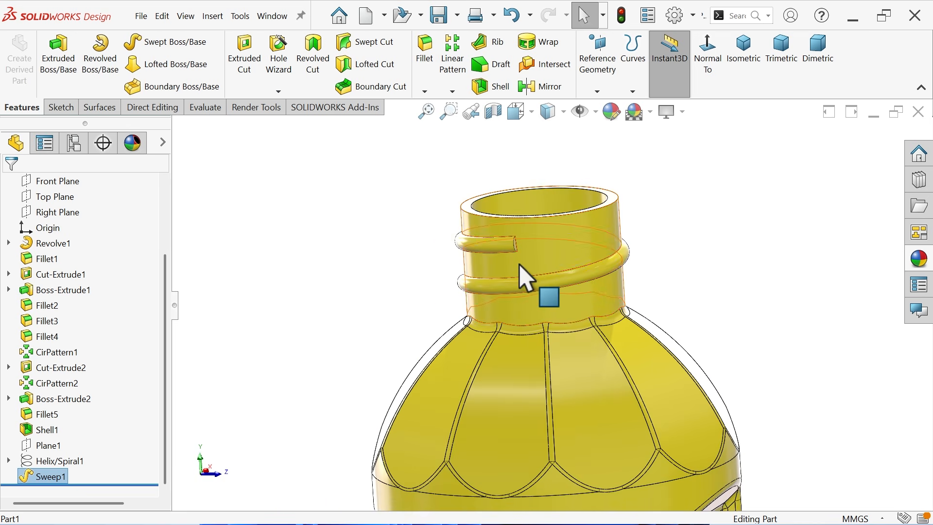
# - Fillet the end faces of the neck thread with a 1 mm radius and return to an isometric view of the bottle
pyautogui.scroll(-5, 525, 279)
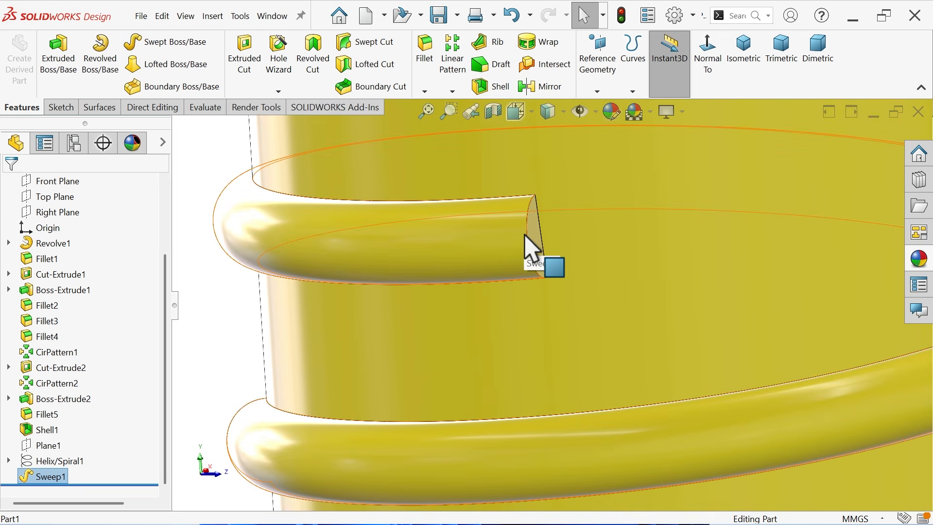
pyautogui.click(424, 54)
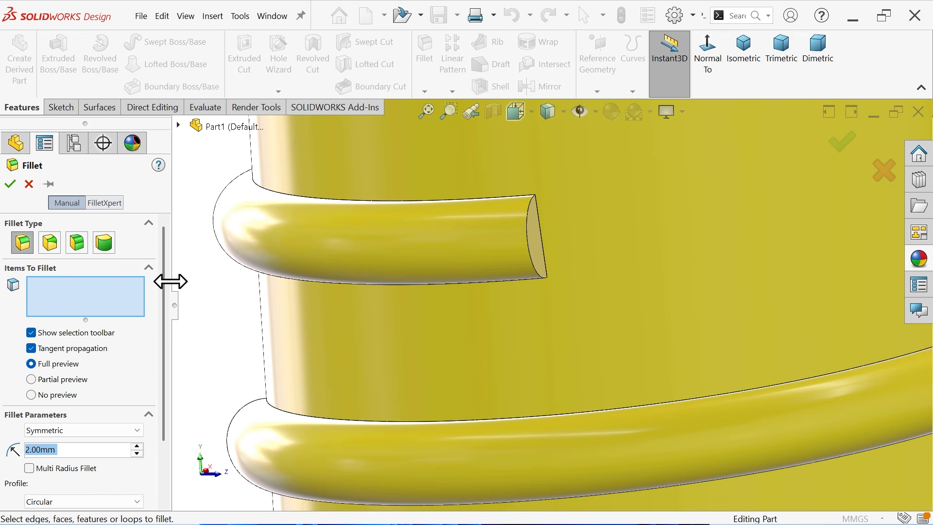
pyautogui.write('1')
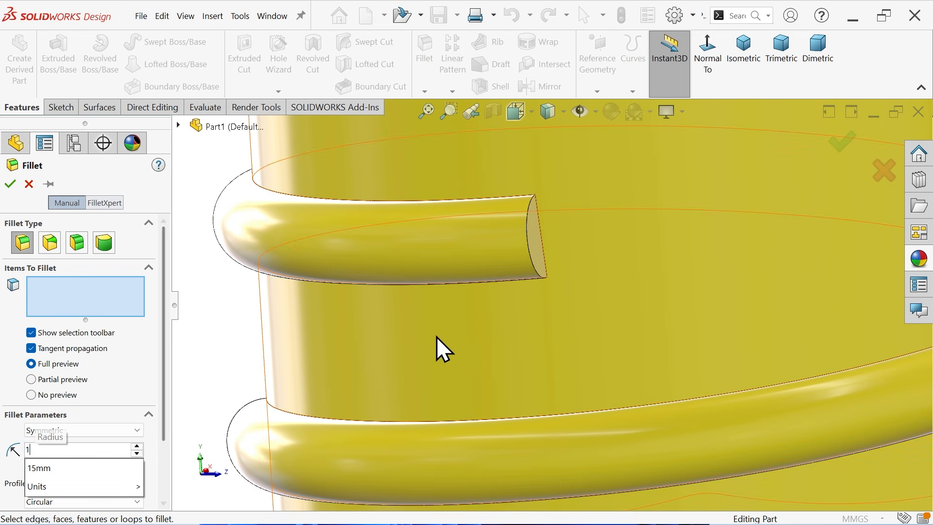
pyautogui.press('Return')
pyautogui.click(534, 263)
pyautogui.scroll(3, 500, 313)
pyautogui.moveTo(483, 339); pyautogui.dragTo(399, 398, button='middle')
pyautogui.scroll(-3, 287, 403)
pyautogui.click(275, 406)
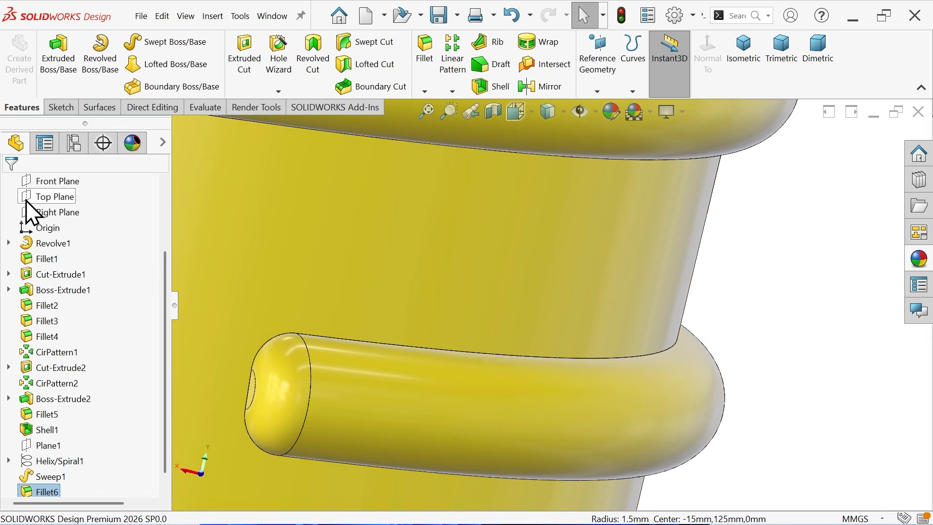
pyautogui.scroll(10, 530, 277)
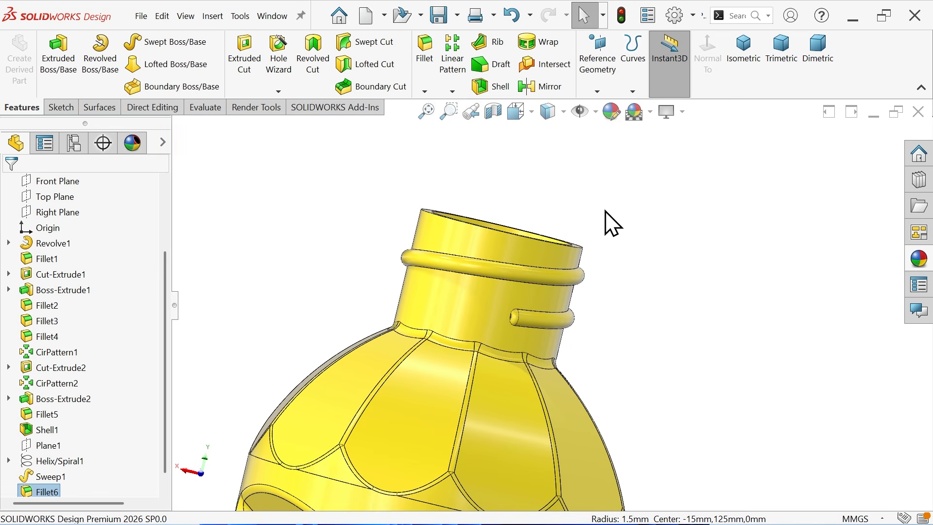
pyautogui.click(752, 73)
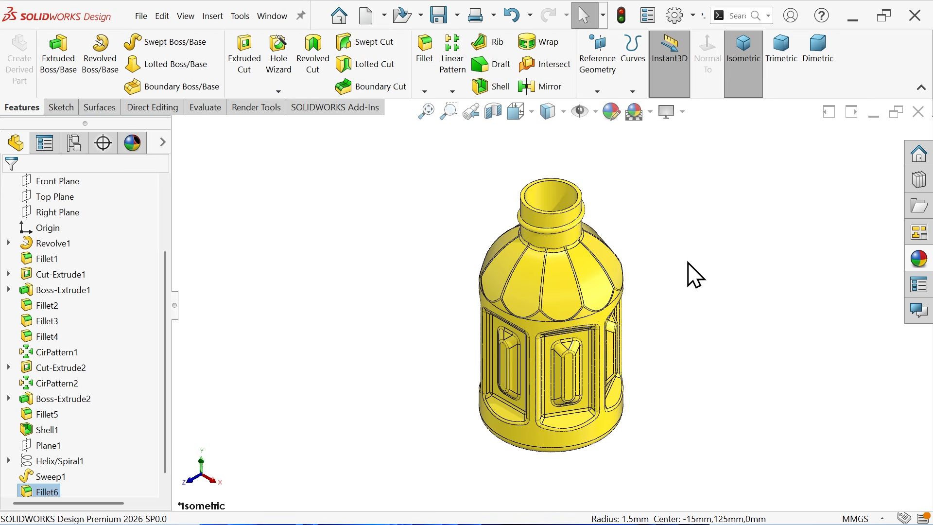
pyautogui.scroll(-4, 675, 285)
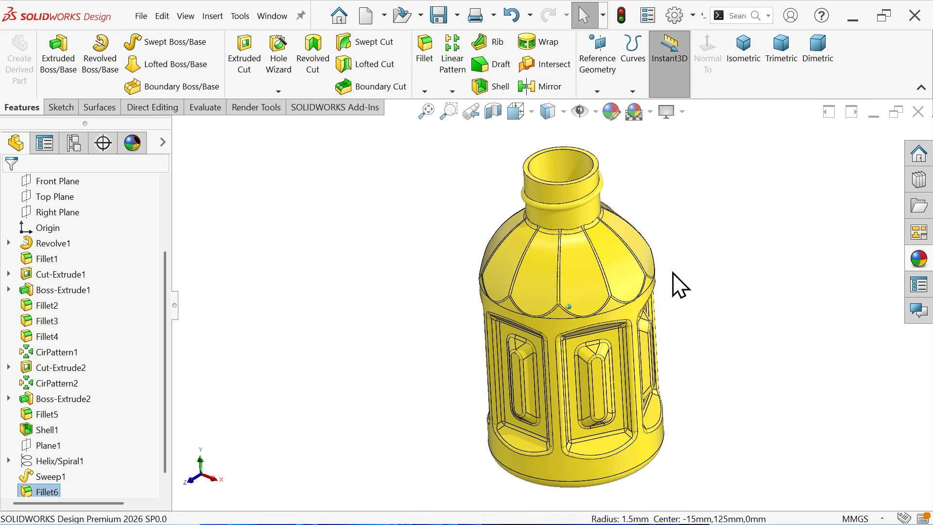